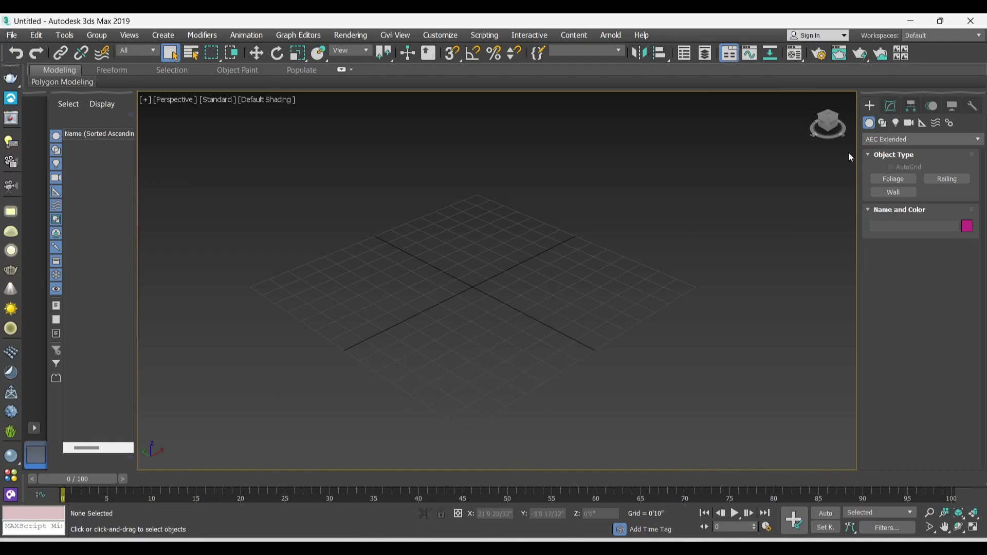
# - Switch the Create panel's Geometry category to AEC Extended
pyautogui.click(899, 144)
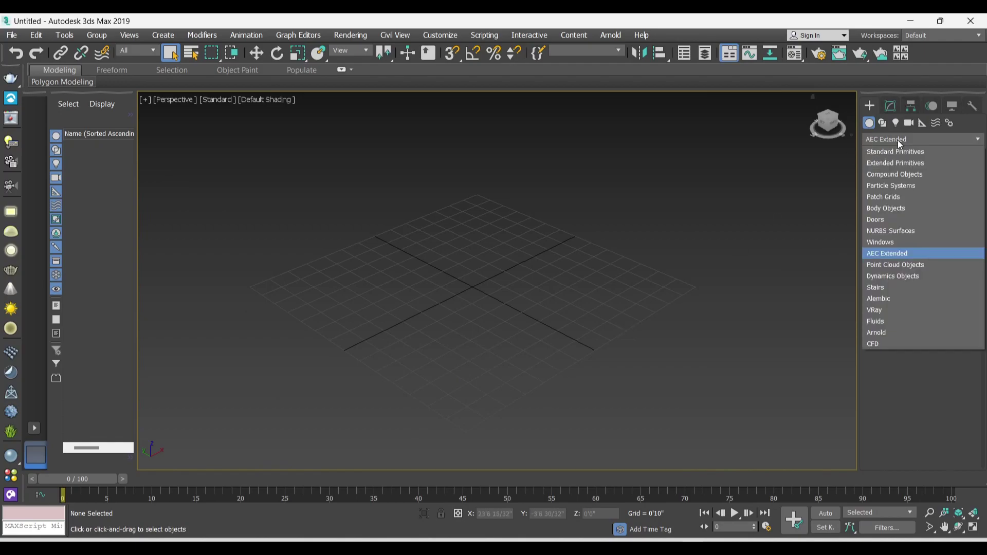
pyautogui.click(895, 255)
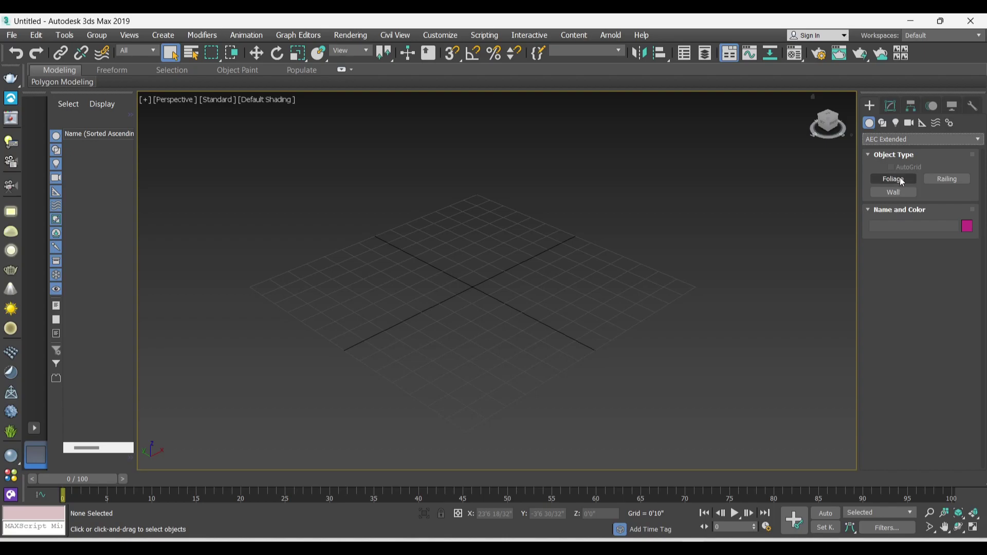
# - Place a Banyan tree from Favorite Plants in the Perspective viewport
pyautogui.click(902, 181)
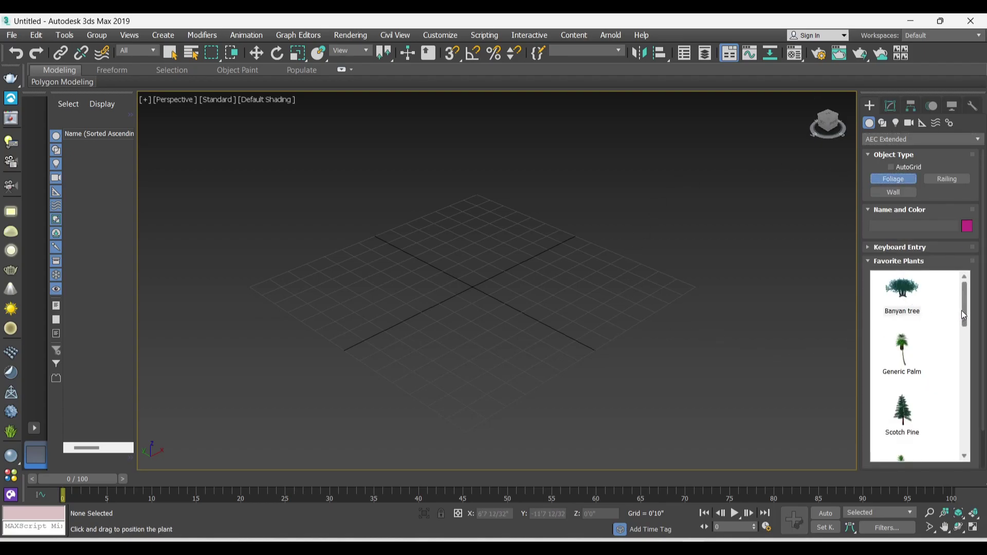
pyautogui.moveTo(959, 312)
pyautogui.mouseDown()
pyautogui.moveTo(961, 421)
pyautogui.moveTo(959, 342)
pyautogui.moveTo(944, 467)
pyautogui.moveTo(949, 341)
pyautogui.moveTo(965, 325)
pyautogui.mouseUp()
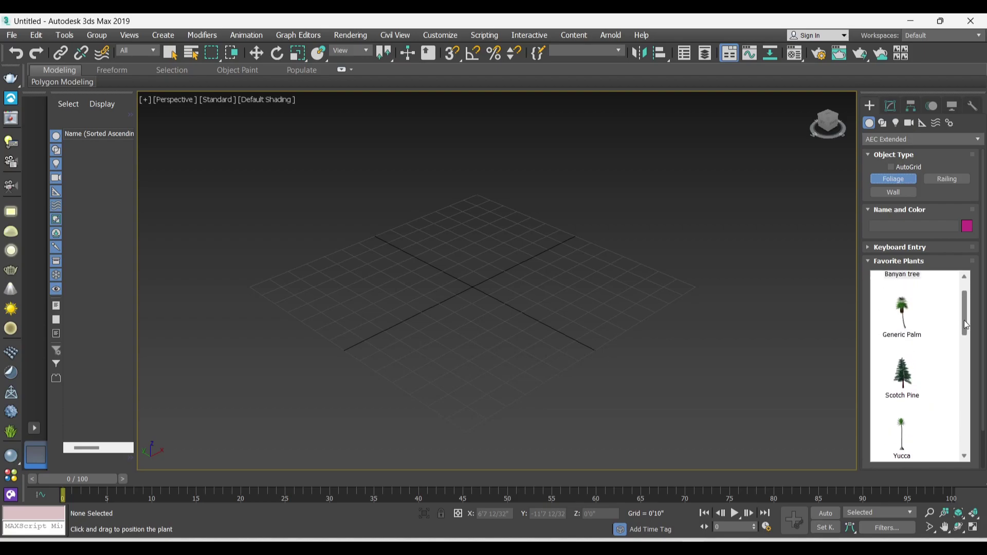
pyautogui.click(909, 326)
pyautogui.scroll(1, 910, 326)
pyautogui.click(913, 300)
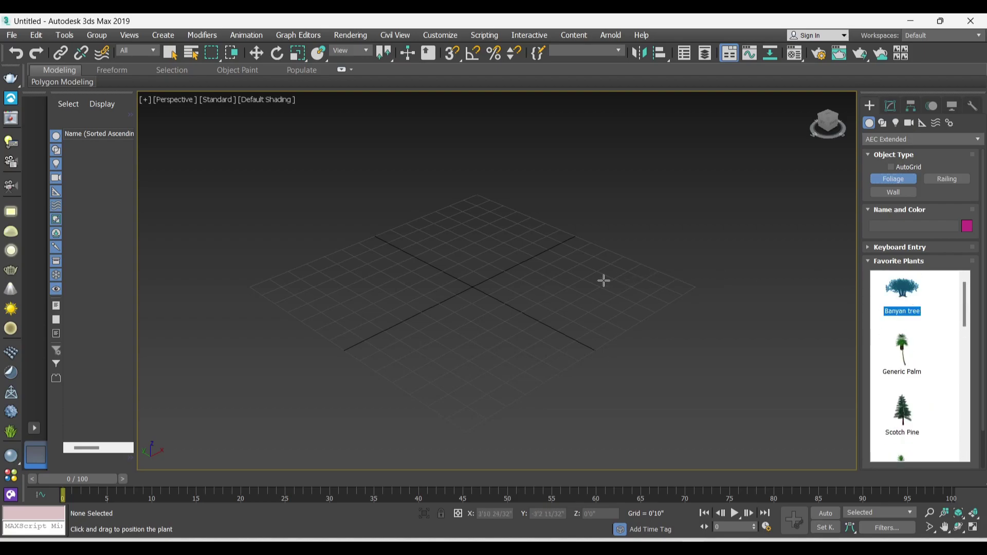
pyautogui.click(478, 290)
# - Exit foliage creation and select the Banyan tree Foliage001
pyautogui.scroll(-10, 527, 318)
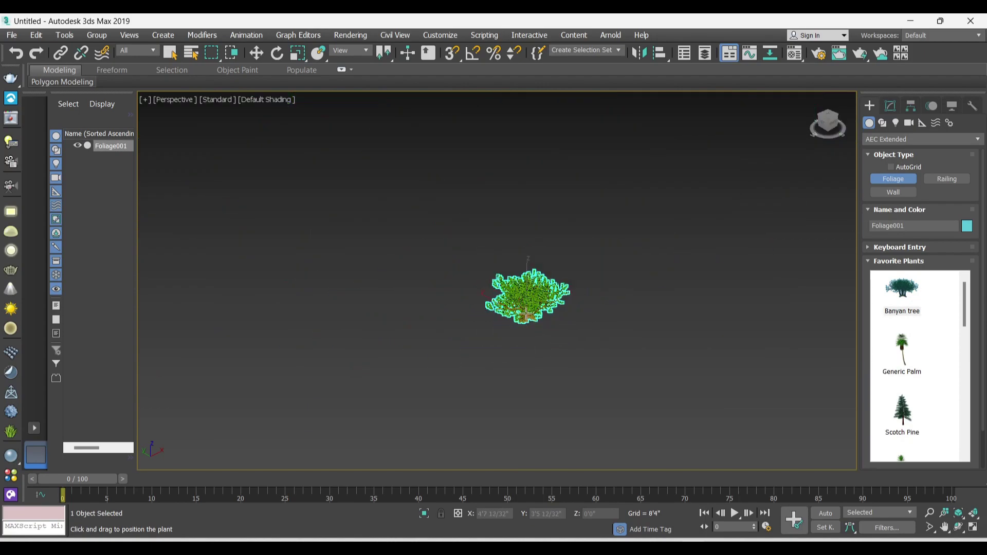
pyautogui.scroll(5, 514, 293)
pyautogui.scroll(2, 501, 268)
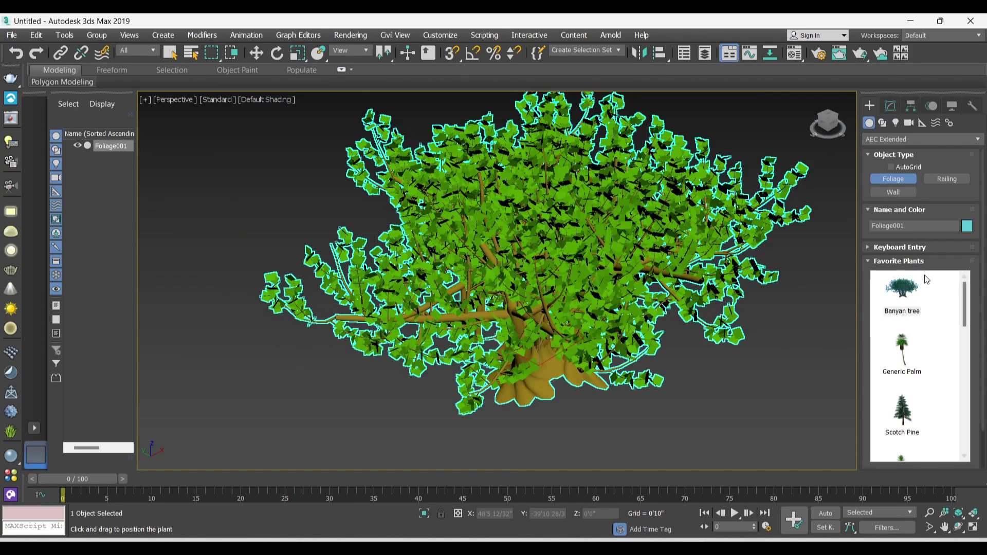
pyautogui.click(875, 247)
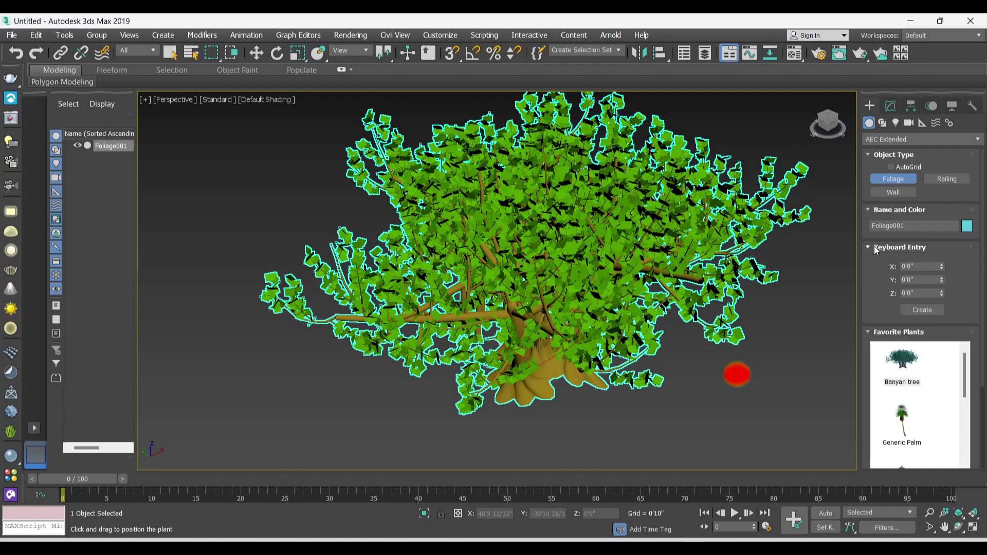
pyautogui.click(875, 247)
pyautogui.click(874, 260)
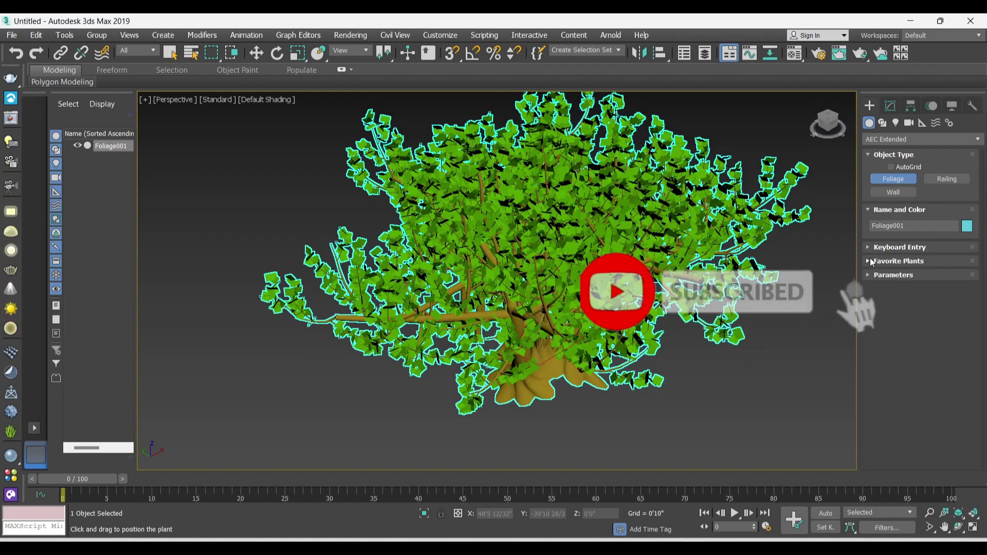
pyautogui.rightClick(784, 315)
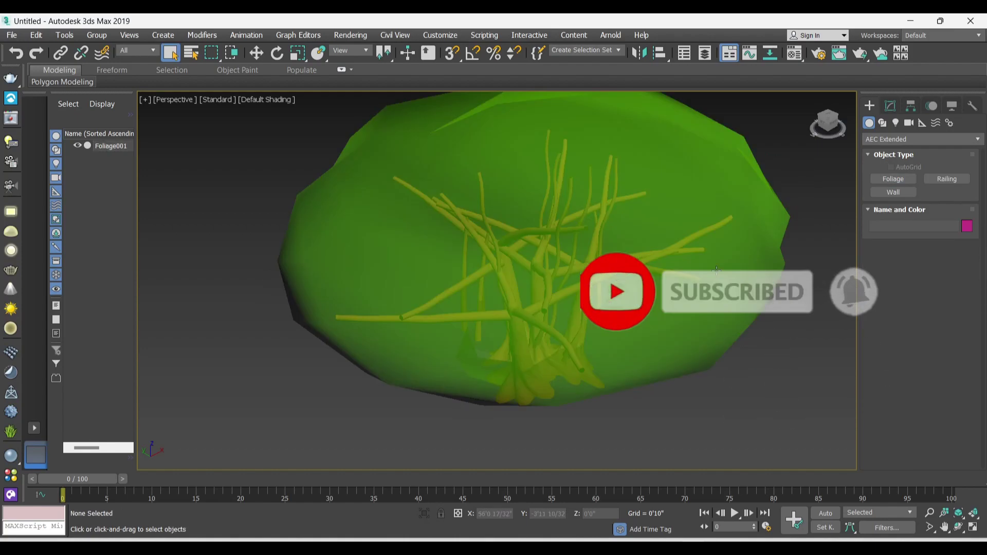
pyautogui.scroll(-5, 799, 401)
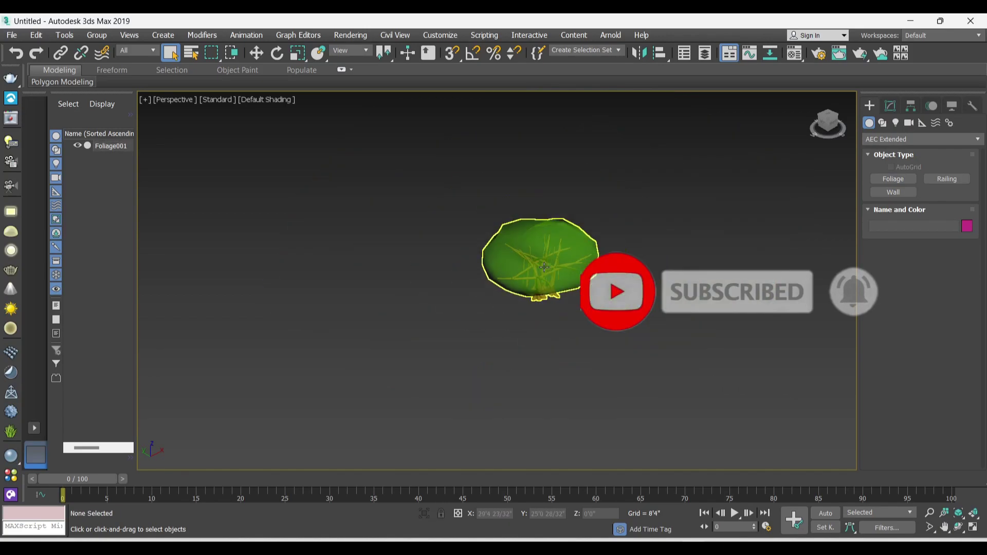
pyautogui.click(597, 300)
pyautogui.scroll(2, 596, 300)
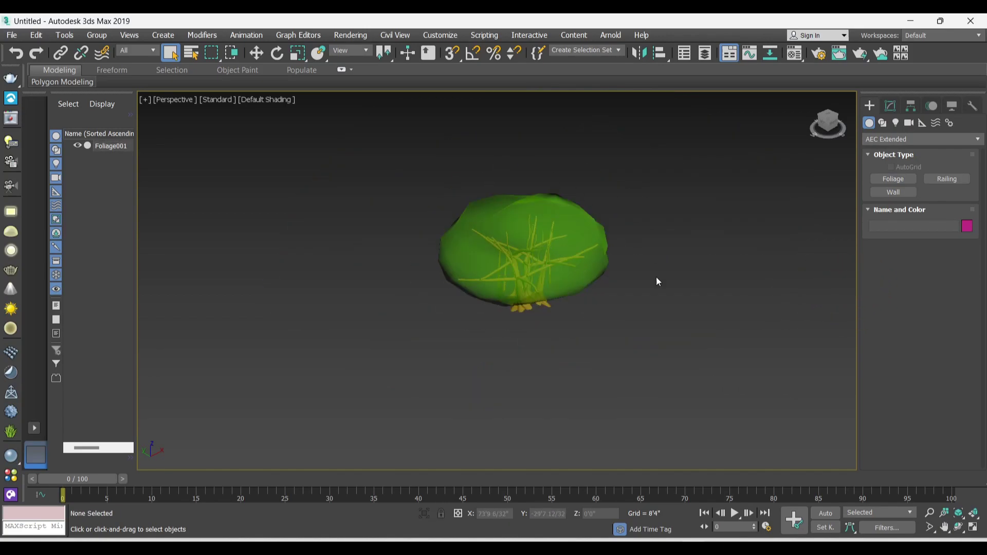
pyautogui.click(570, 288)
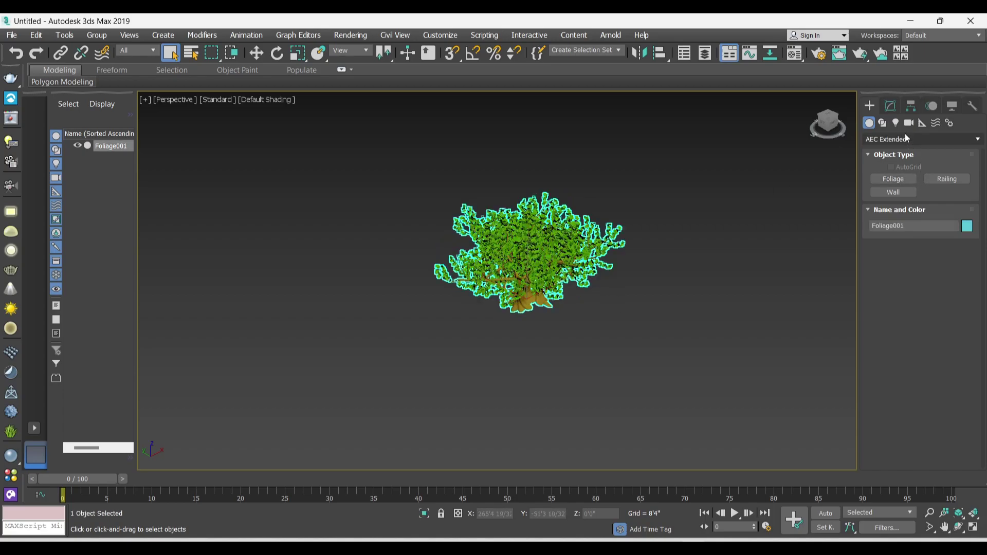
# - Set Foliage001's Height to 10'0" in the Modify panel
pyautogui.click(890, 106)
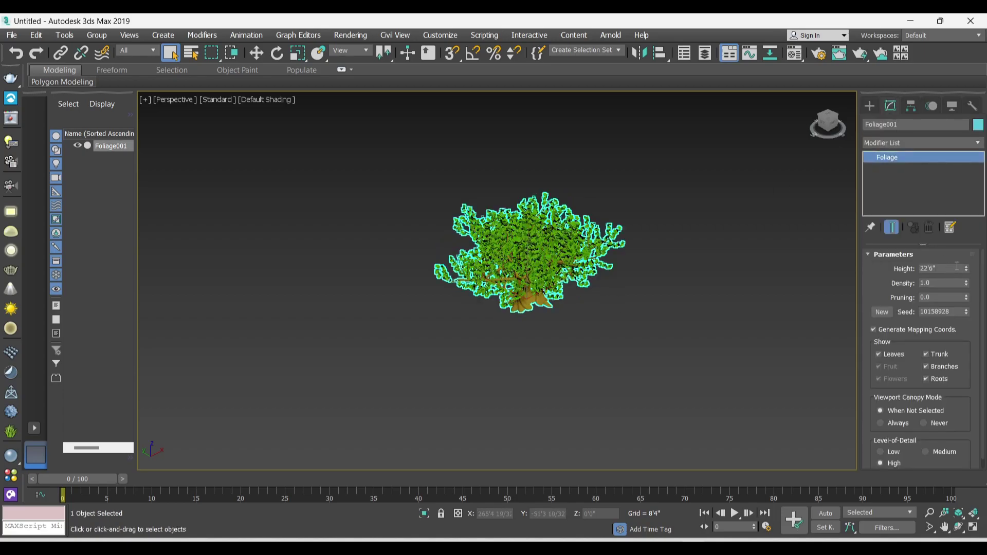
pyautogui.moveTo(957, 266); pyautogui.dragTo(899, 264)
pyautogui.write('10')
pyautogui.press('Return')
# - Zoom out to see the whole tree and select the Density value
pyautogui.scroll(5, 665, 269)
pyautogui.scroll(-2, 492, 270)
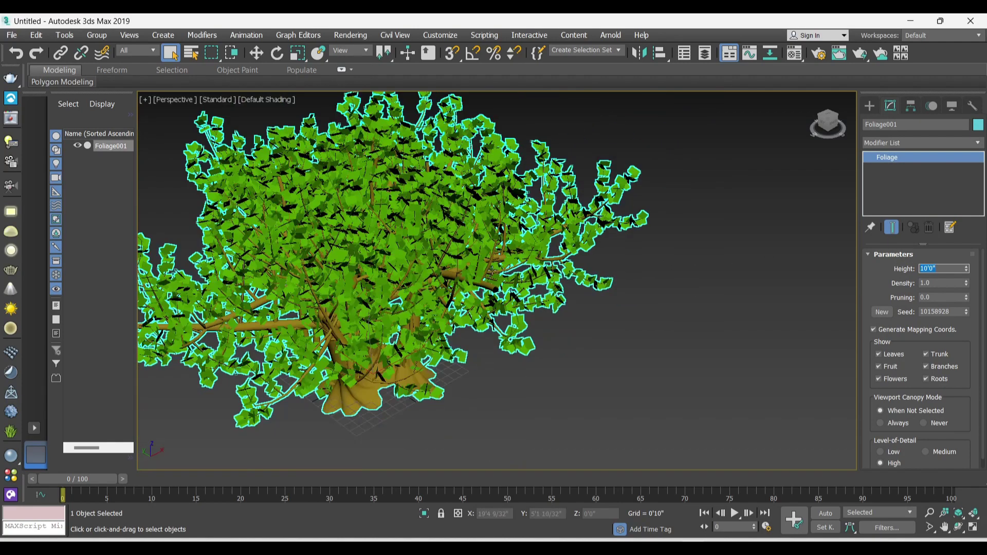
pyautogui.scroll(3, 492, 269)
pyautogui.scroll(2, 463, 264)
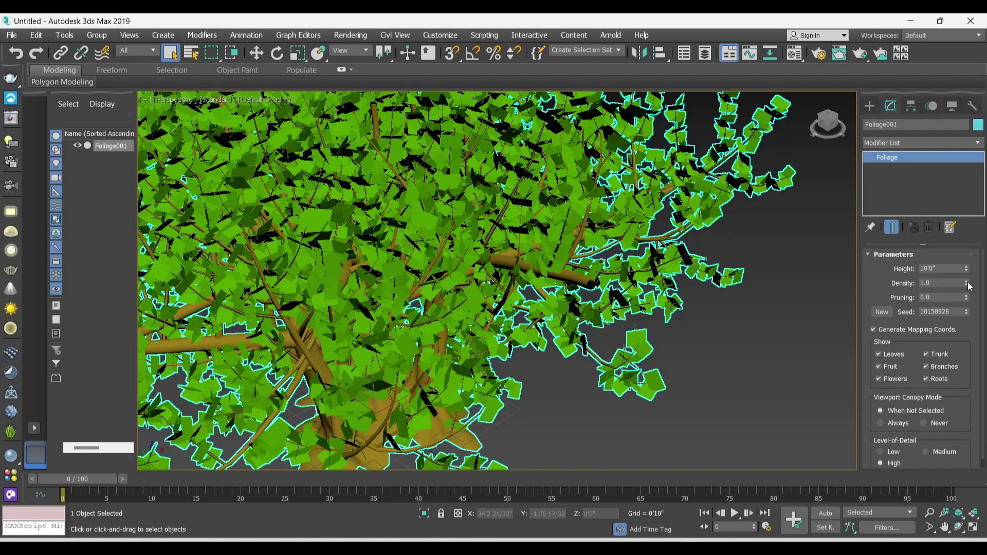
pyautogui.hotkey('shift', 'z')
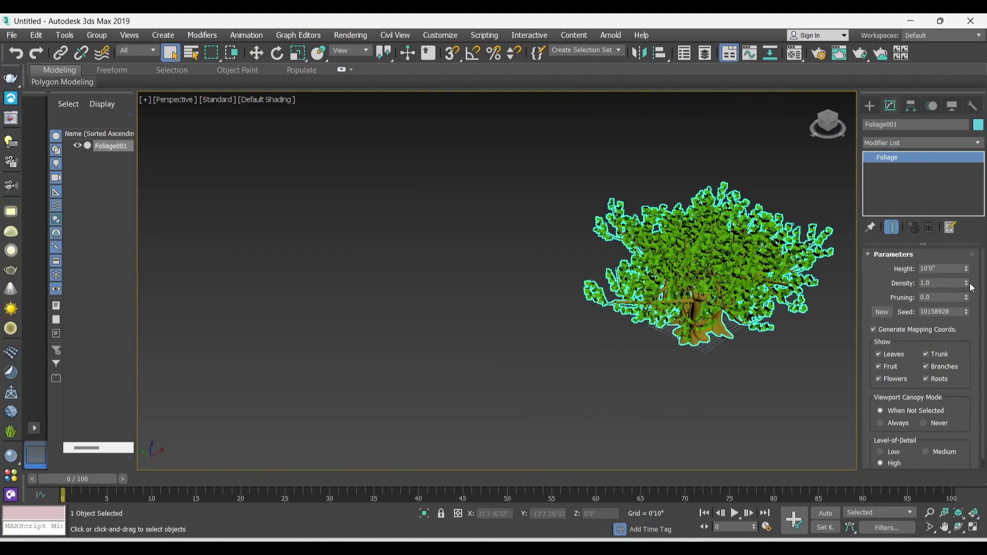
pyautogui.doubleClick(919, 282)
pyautogui.scroll(5, 819, 288)
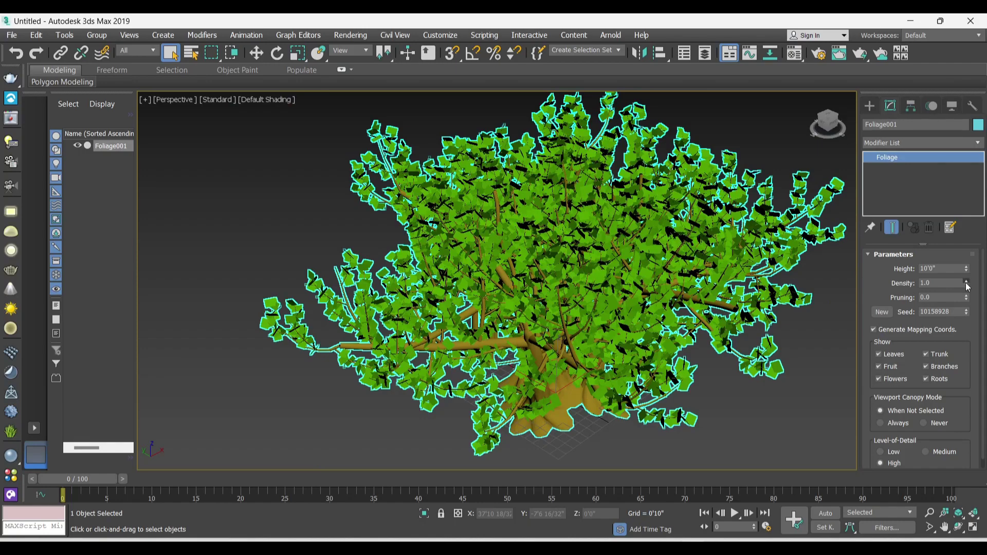
# - Experiment with the tree's Density and Pruning spinners, raising Pruning to 1.0
pyautogui.moveTo(966, 286); pyautogui.dragTo(966, 288)
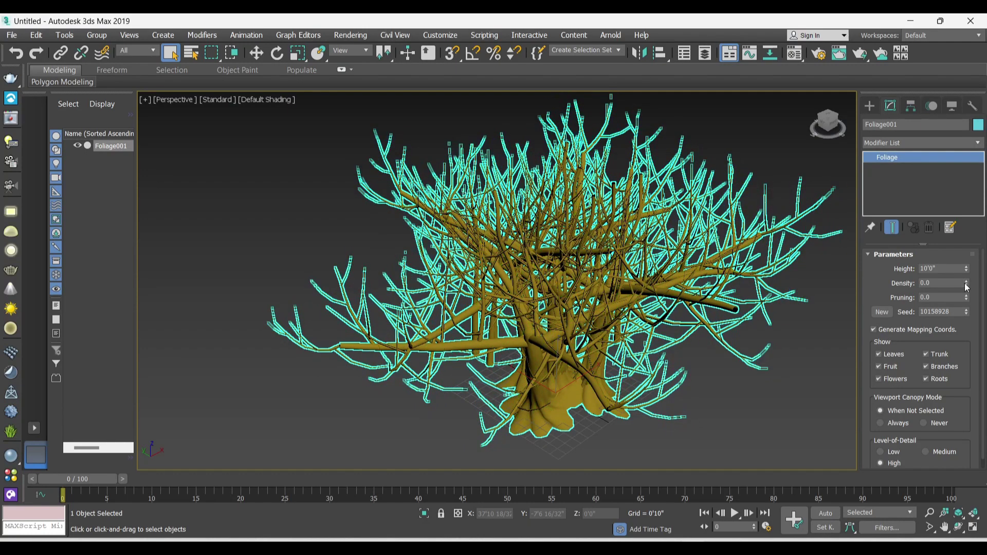
pyautogui.moveTo(967, 285); pyautogui.dragTo(966, 283)
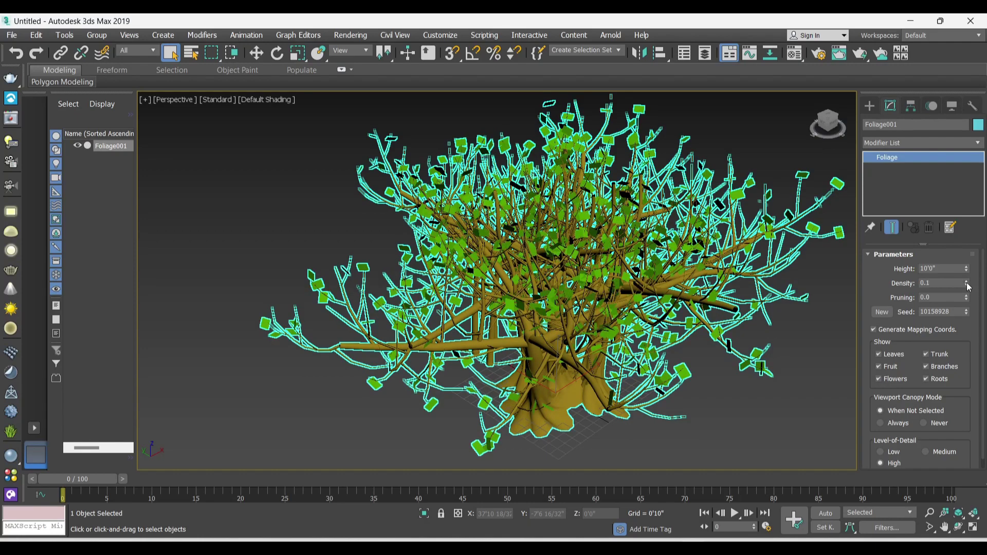
pyautogui.click(966, 283)
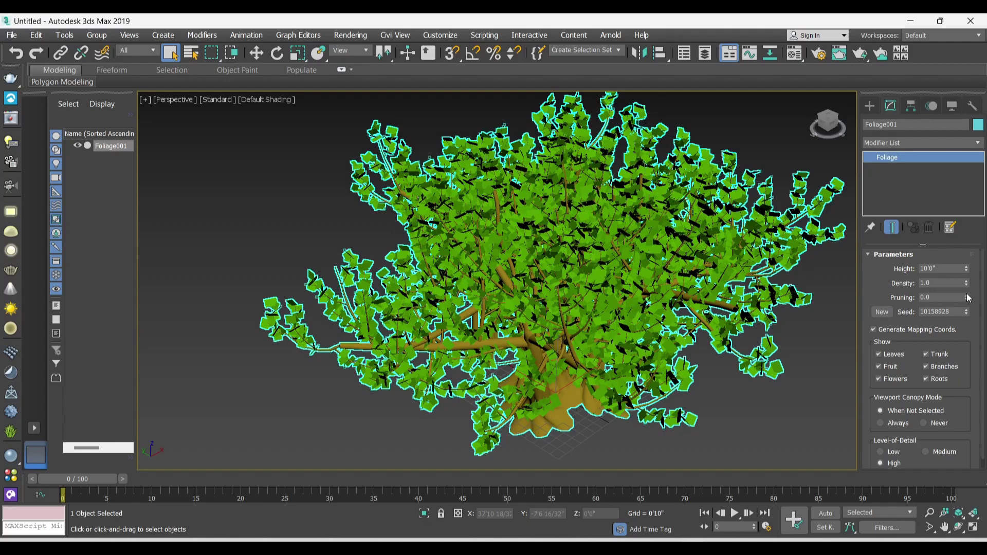
pyautogui.moveTo(967, 296); pyautogui.dragTo(967, 300)
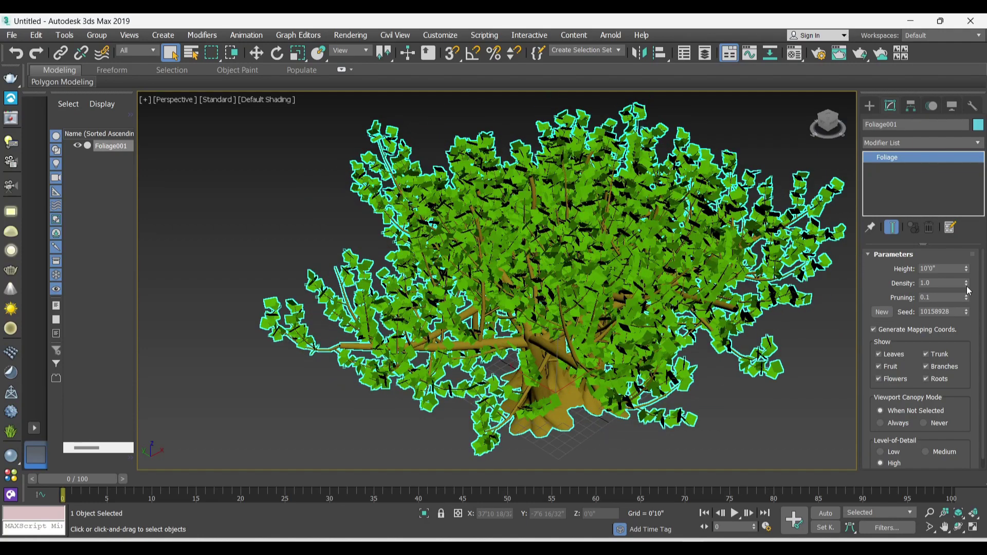
pyautogui.moveTo(967, 287); pyautogui.dragTo(967, 288)
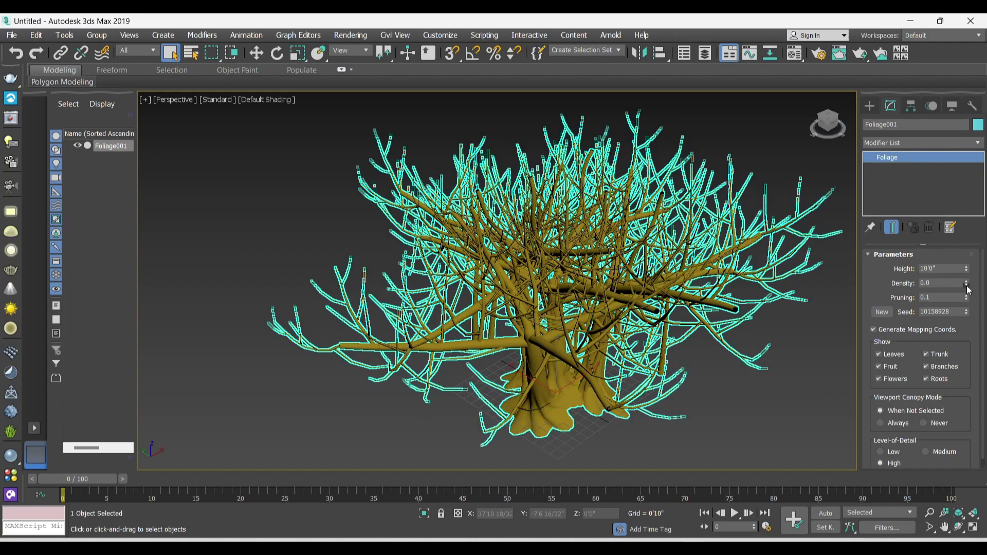
pyautogui.moveTo(967, 297); pyautogui.dragTo(968, 301)
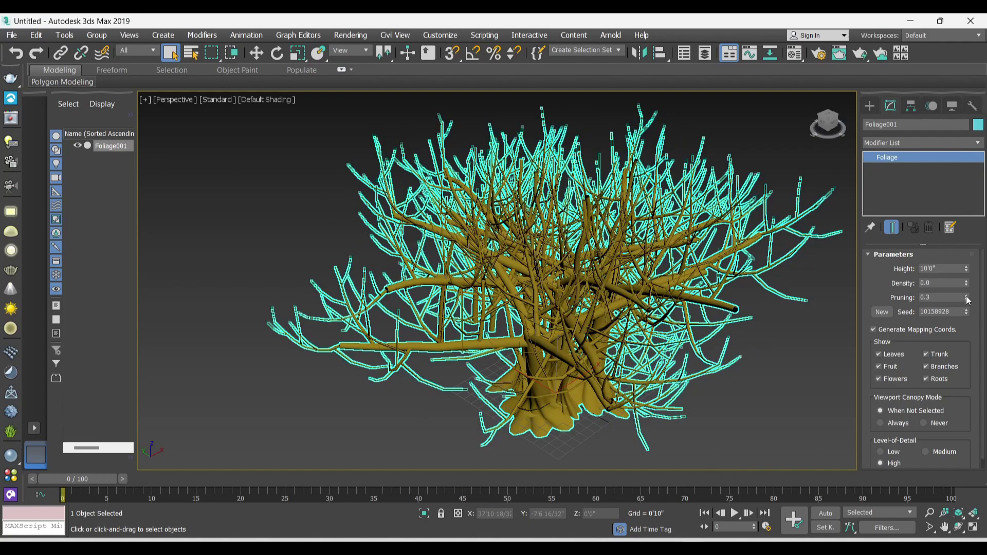
pyautogui.click(967, 296)
pyautogui.click(967, 297)
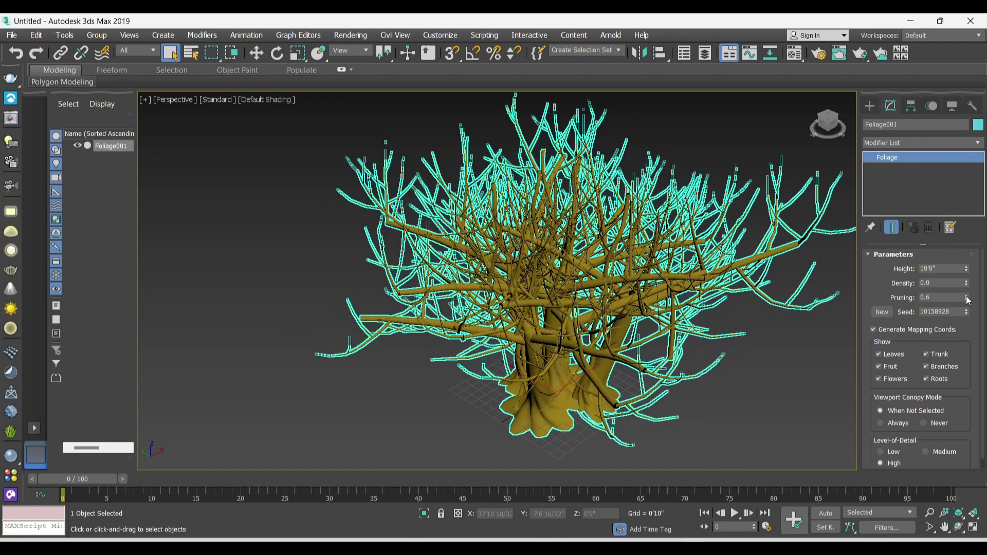
pyautogui.click(967, 297)
pyautogui.click(967, 297)
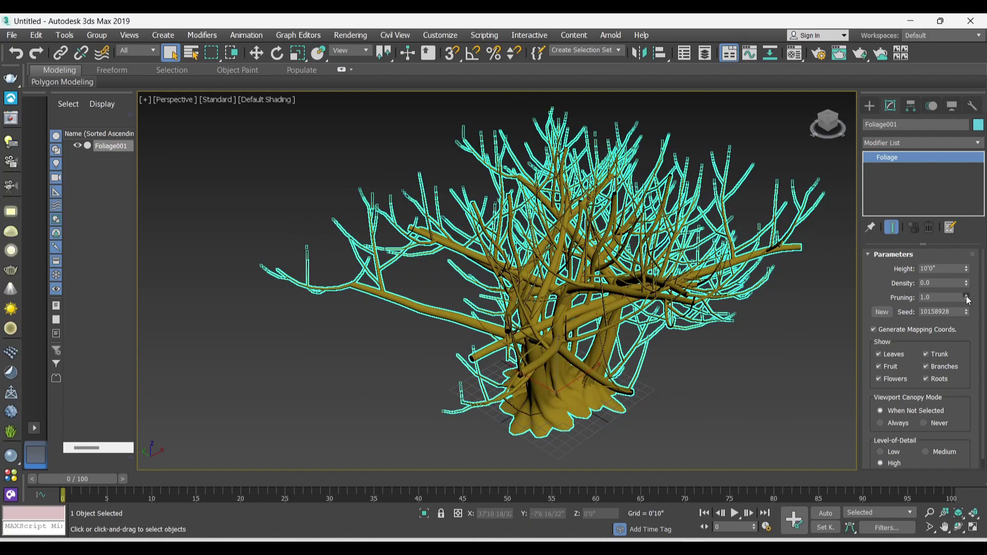
# - Settle Foliage001 on Pruning 0.8 and Density 0.6
pyautogui.click(967, 300)
pyautogui.click(967, 300)
pyautogui.click(967, 300)
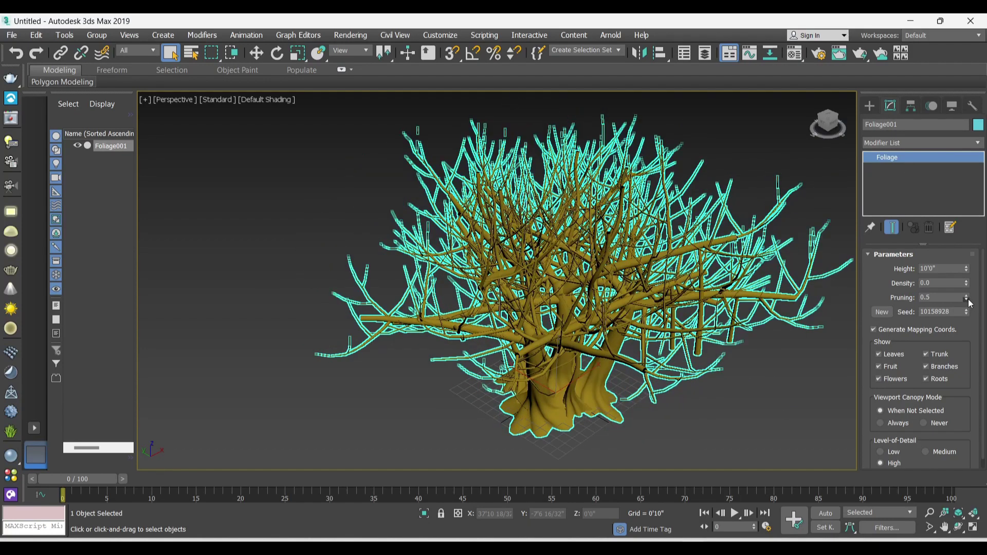
pyautogui.click(967, 300)
pyautogui.click(966, 301)
pyautogui.click(967, 300)
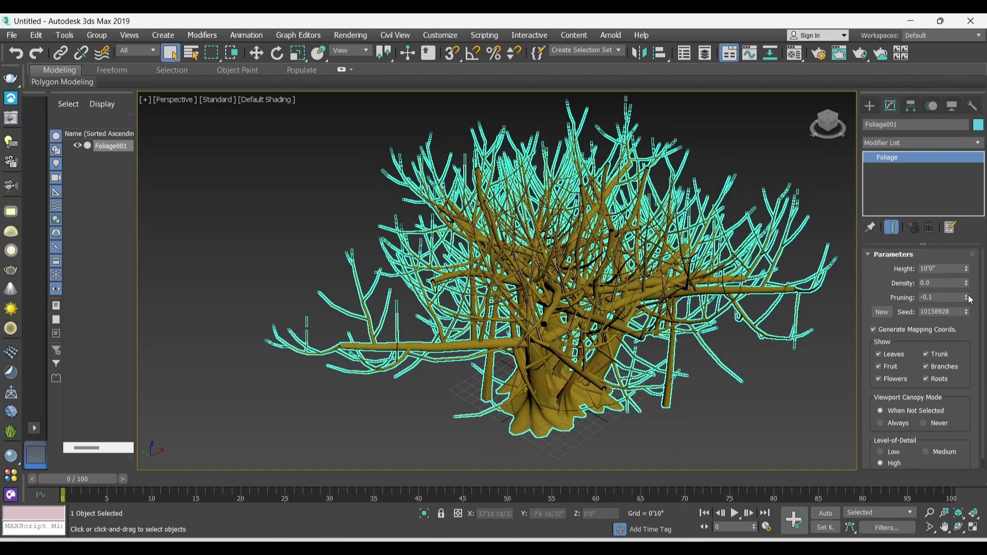
pyautogui.click(966, 296)
pyautogui.click(967, 296)
pyautogui.click(967, 296)
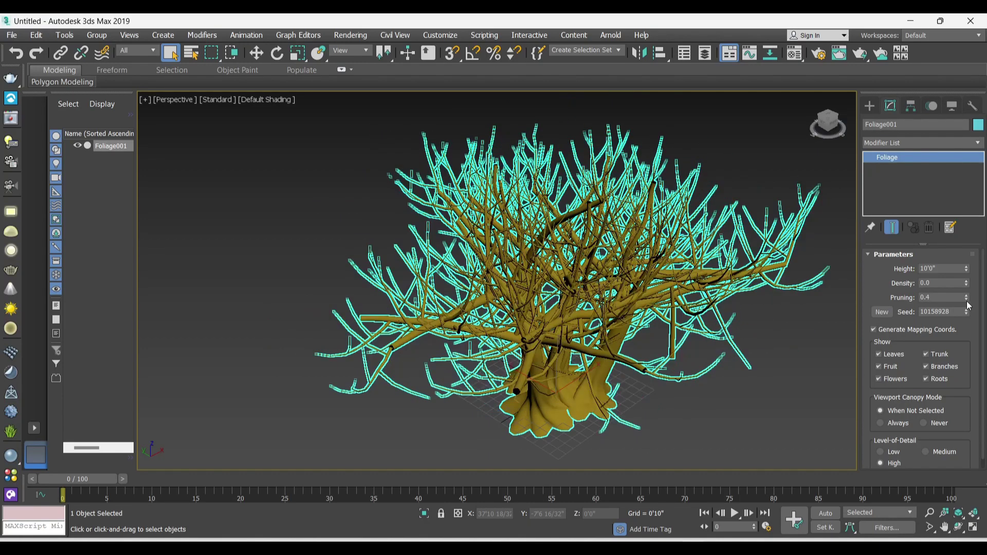
pyautogui.click(967, 300)
pyautogui.click(967, 300)
pyautogui.click(967, 300)
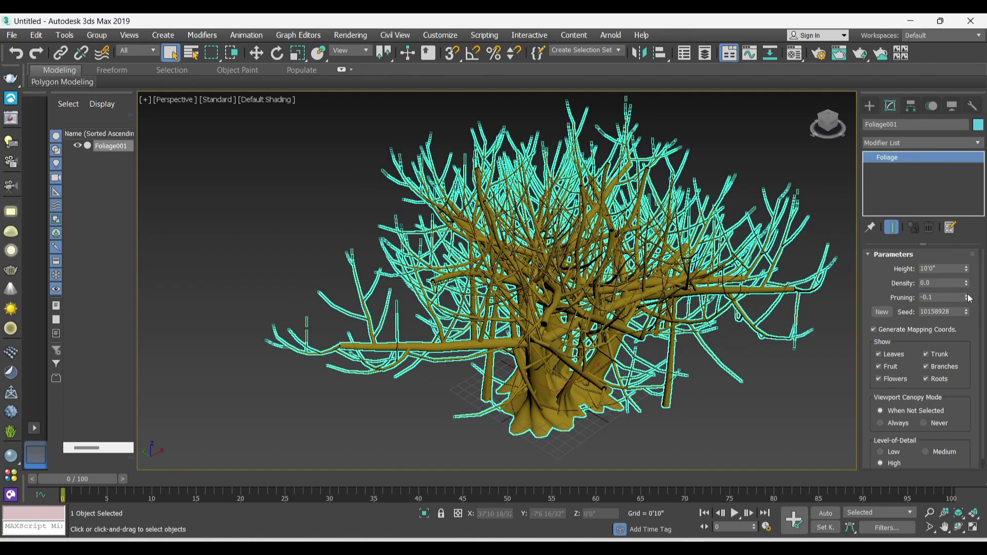
pyautogui.click(967, 296)
pyautogui.click(967, 296)
pyautogui.click(967, 296)
pyautogui.click(966, 296)
pyautogui.click(966, 296)
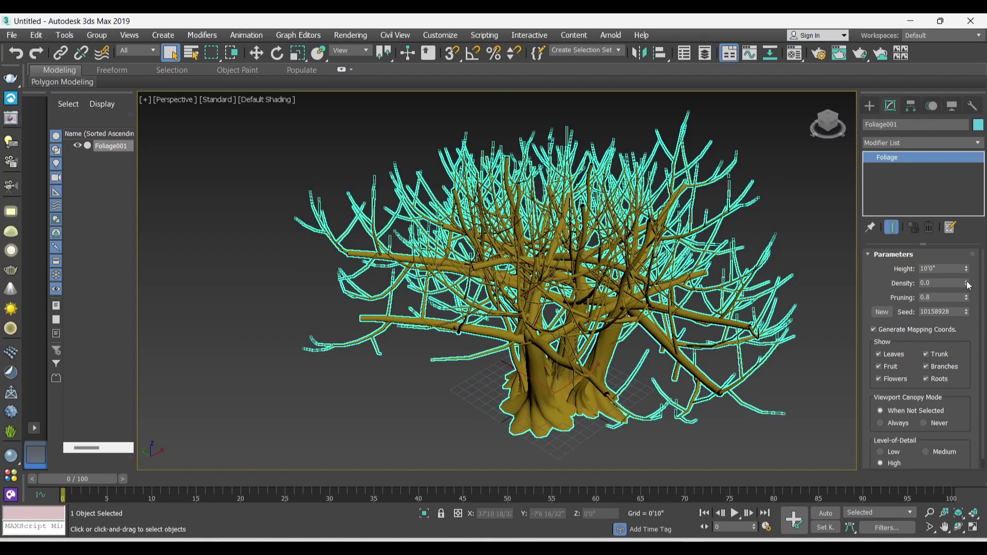
pyautogui.click(966, 281)
pyautogui.click(967, 281)
pyautogui.click(967, 281)
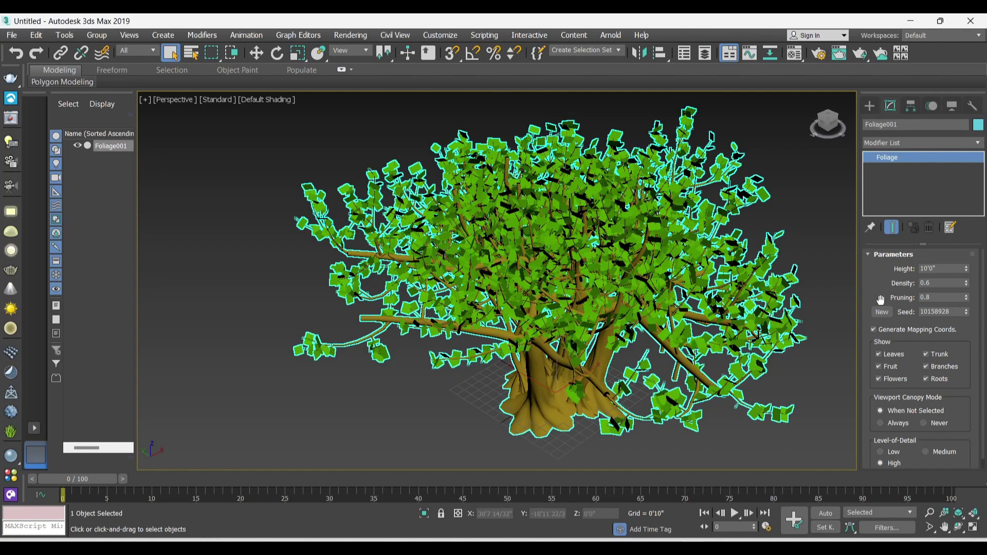
# - Cycle the tree's Seed spinner until it reads 10157148
pyautogui.click(967, 310)
pyautogui.click(966, 311)
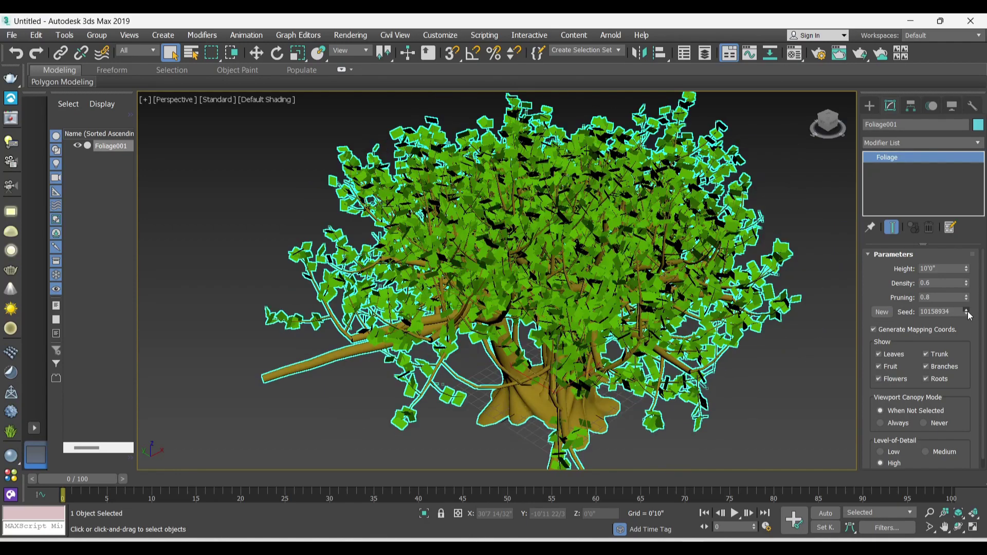
pyautogui.click(966, 310)
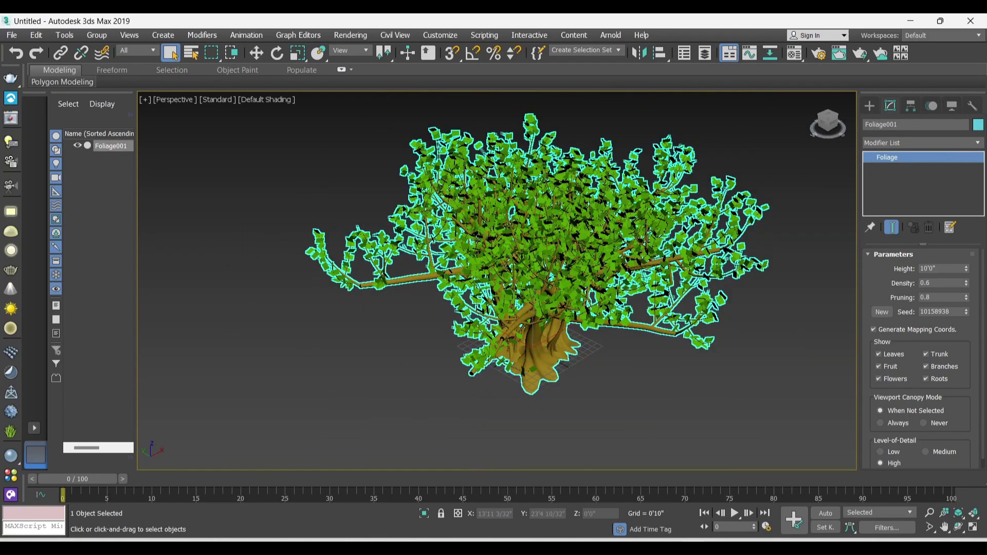
pyautogui.moveTo(967, 312)
pyautogui.mouseDown()
pyautogui.moveTo(959, 371)
pyautogui.moveTo(924, 156)
pyautogui.moveTo(920, 188)
pyautogui.mouseUp()
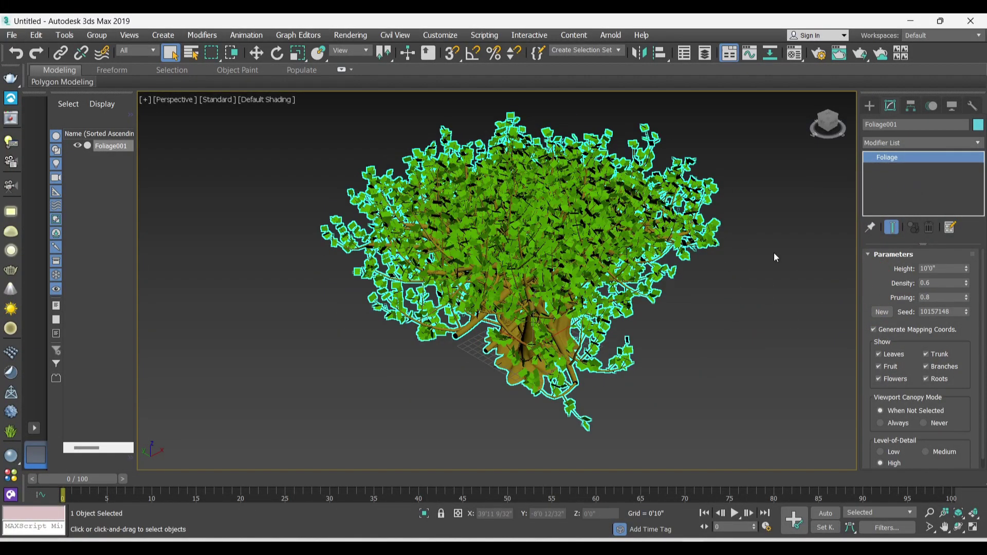
pyautogui.click(877, 354)
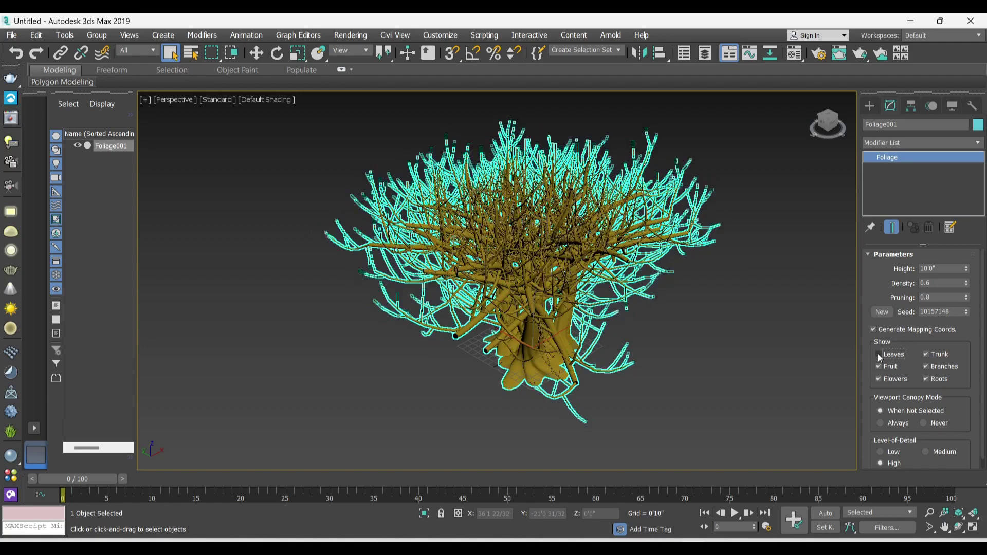
pyautogui.click(926, 354)
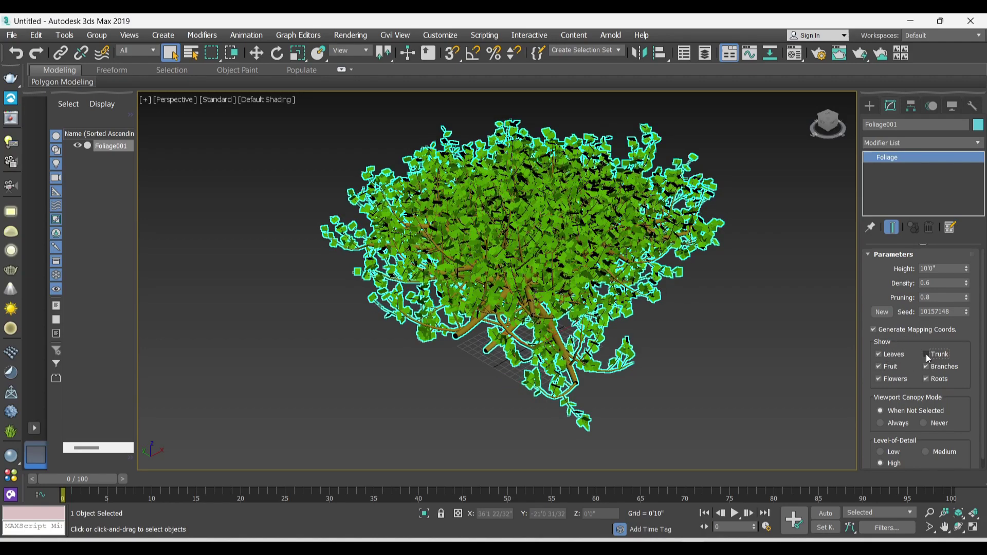
pyautogui.click(926, 354)
pyautogui.click(878, 353)
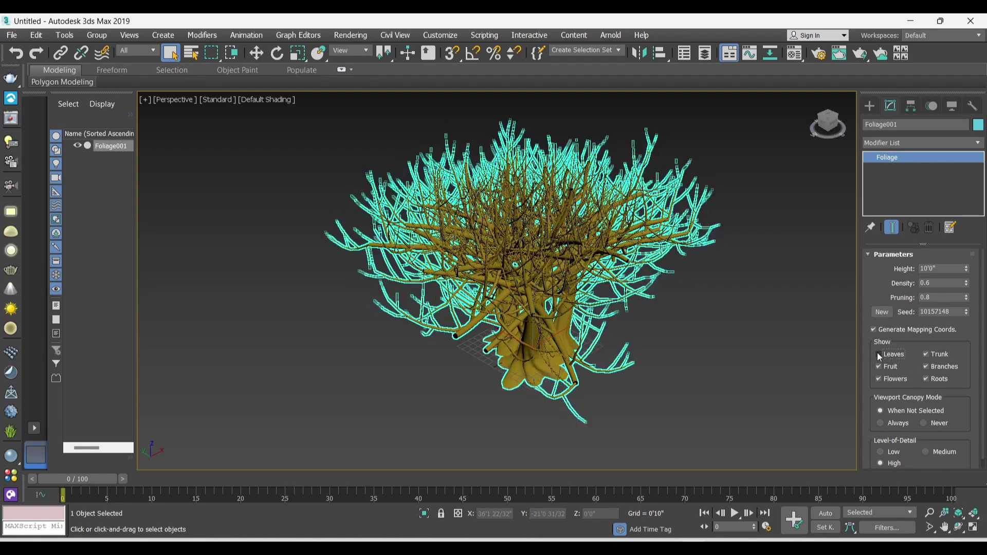
pyautogui.click(926, 354)
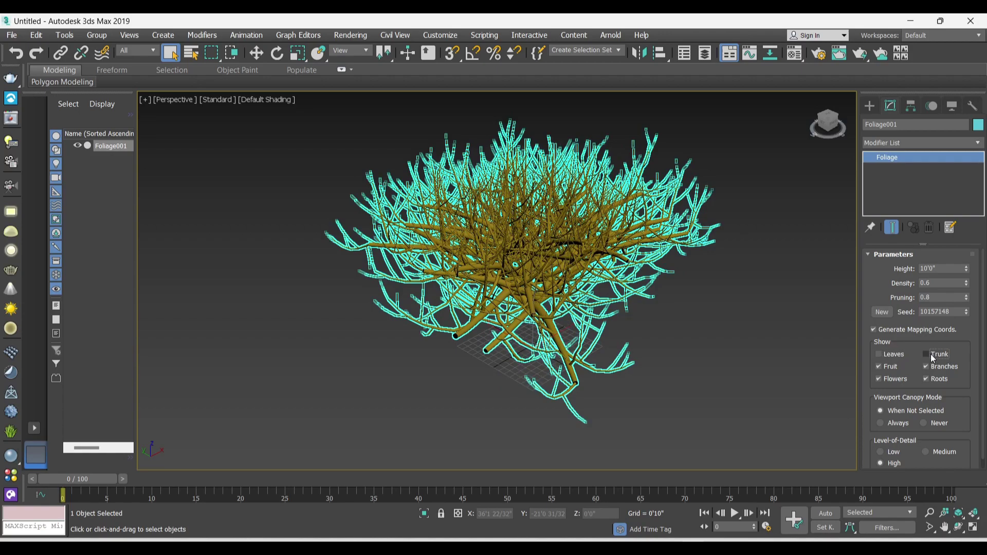
pyautogui.click(927, 355)
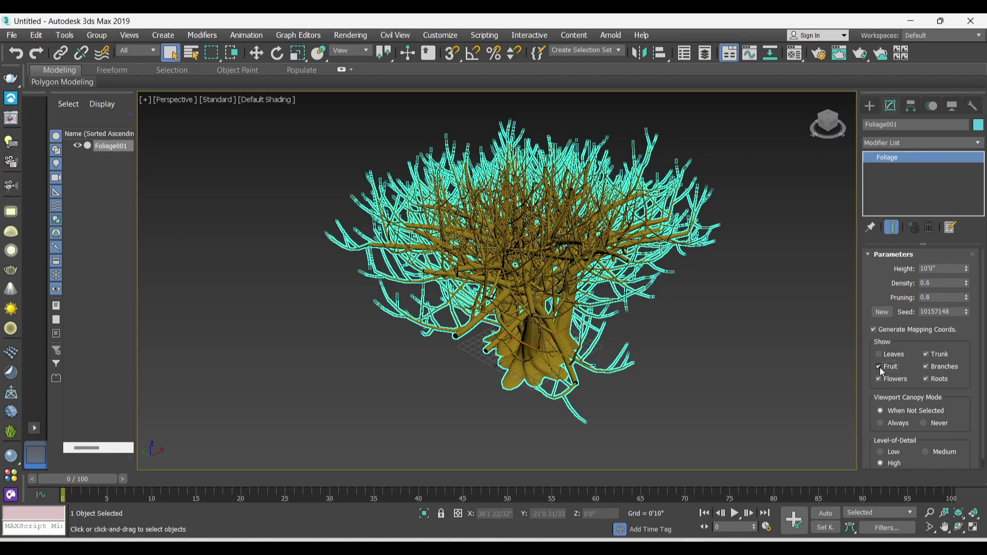
pyautogui.click(928, 366)
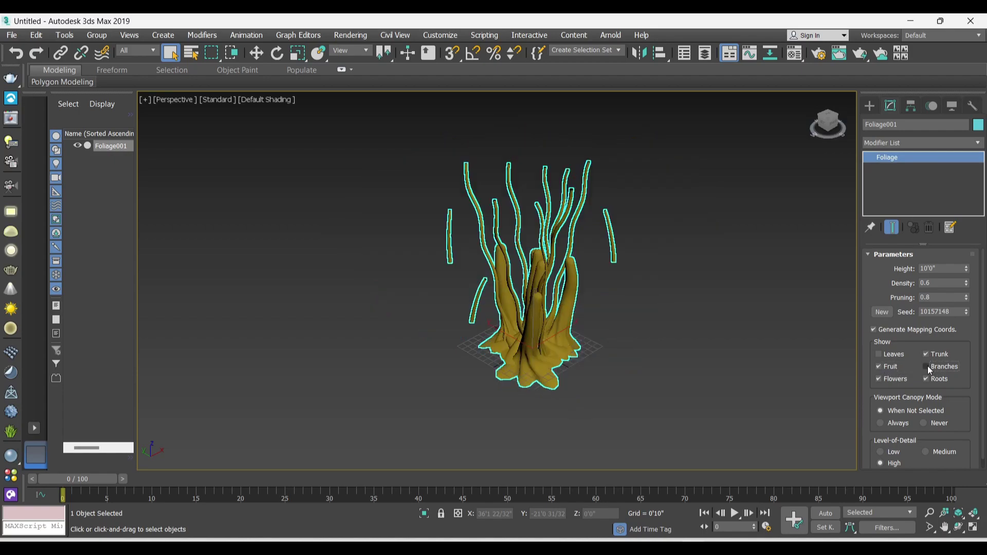
pyautogui.click(927, 366)
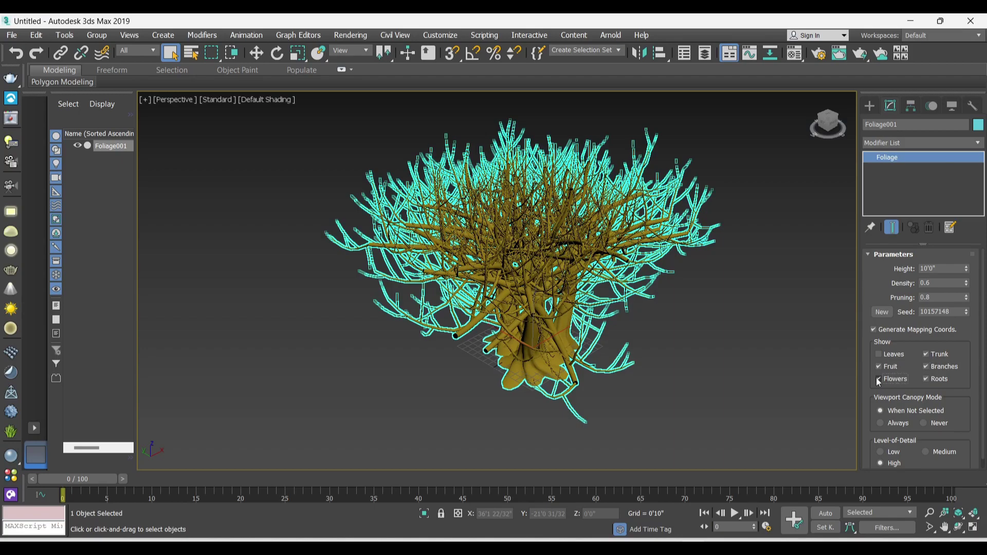
pyautogui.click(881, 377)
pyautogui.click(930, 379)
pyautogui.click(879, 354)
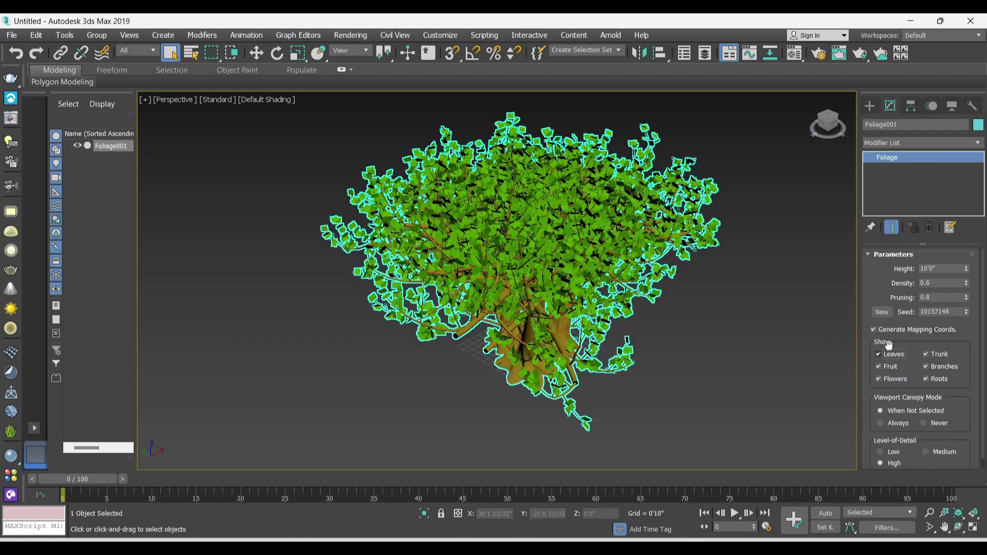
pyautogui.scroll(-1, 923, 355)
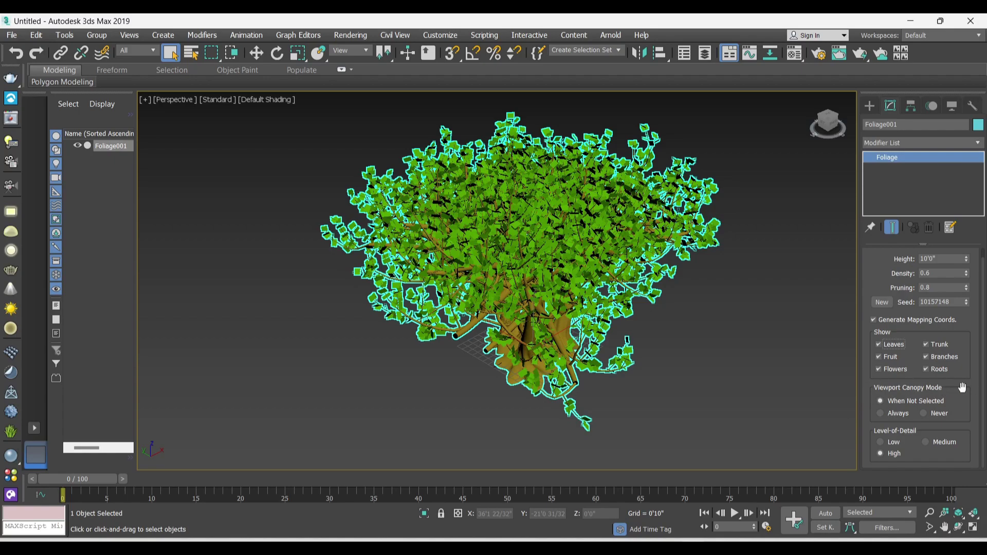
pyautogui.click(726, 340)
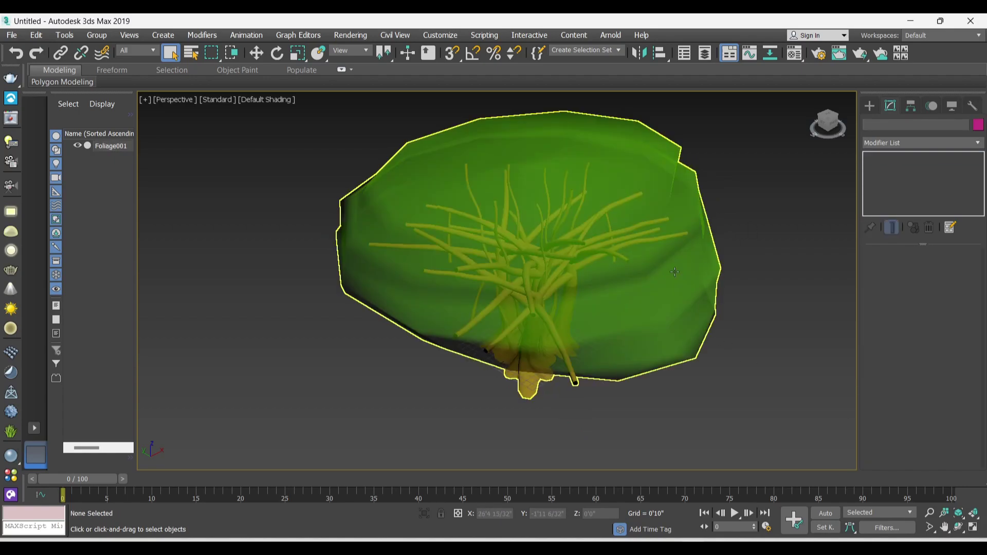
pyautogui.click(545, 261)
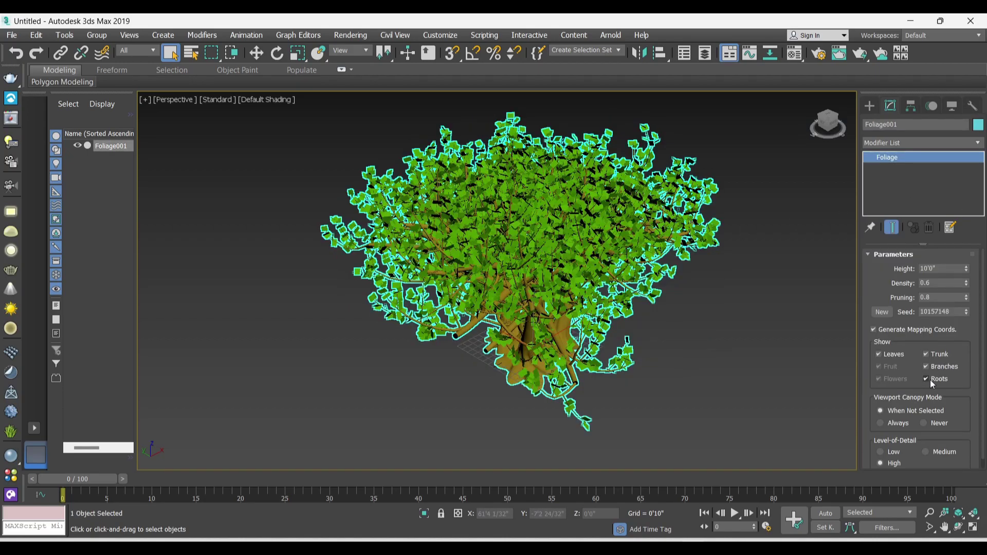
pyautogui.click(925, 423)
pyautogui.click(766, 300)
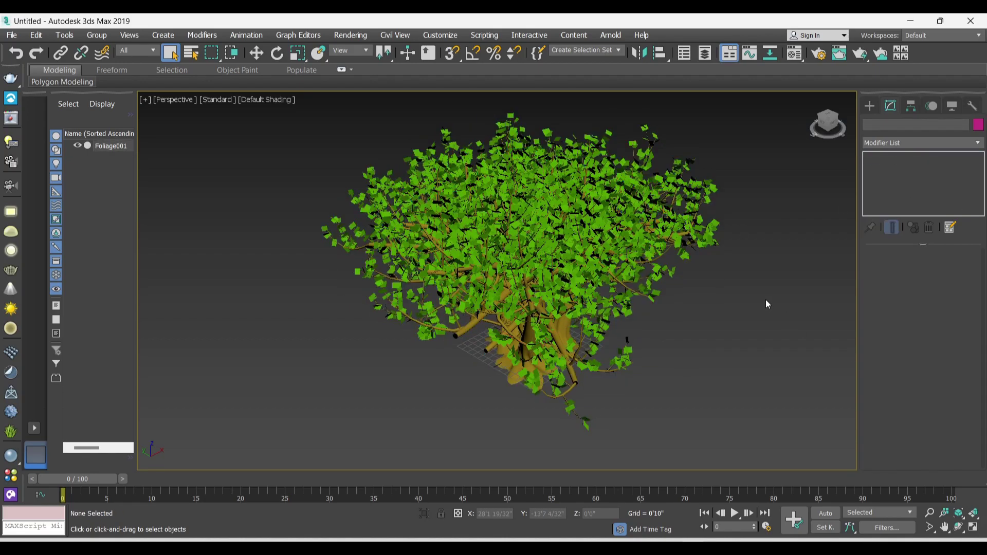
pyautogui.click(531, 239)
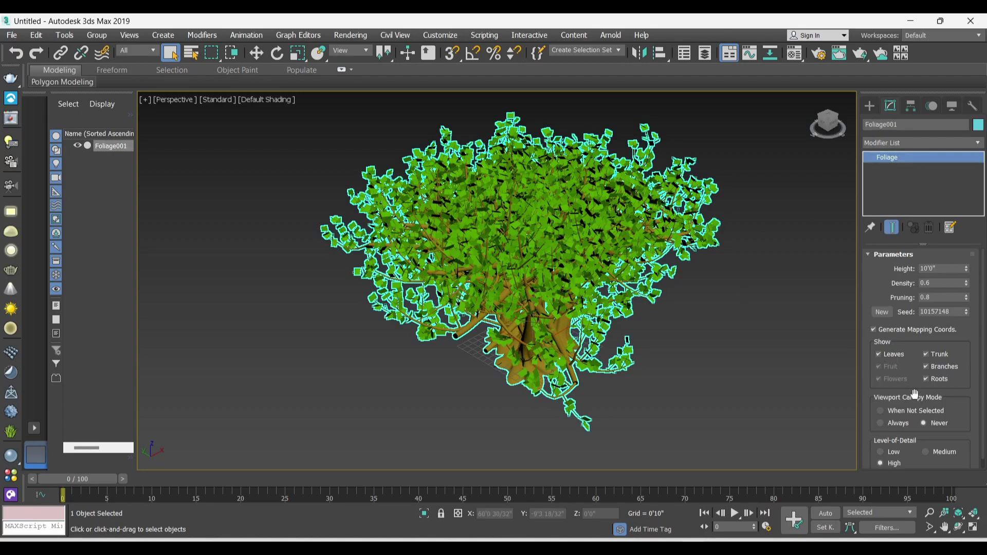
pyautogui.scroll(-1, 912, 395)
pyautogui.click(880, 401)
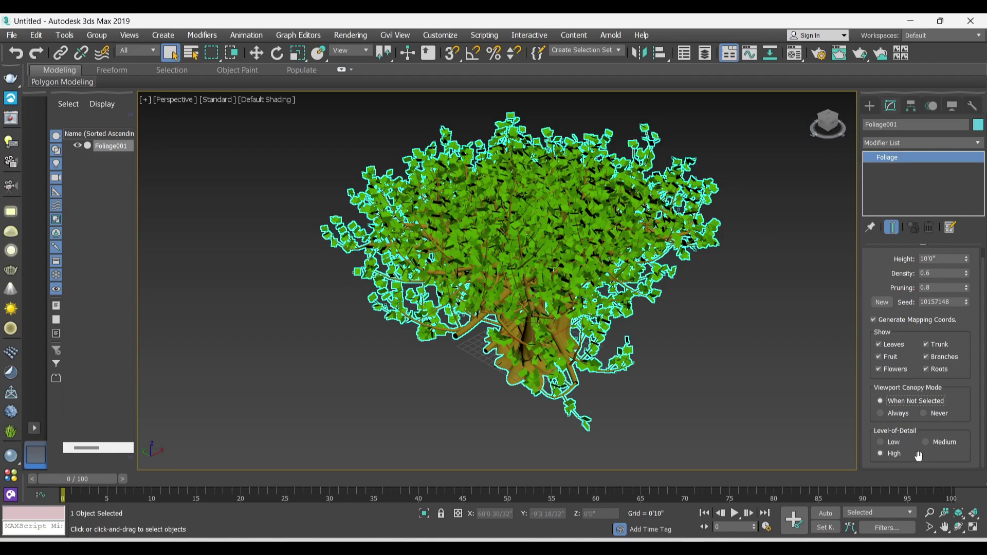
pyautogui.click(881, 440)
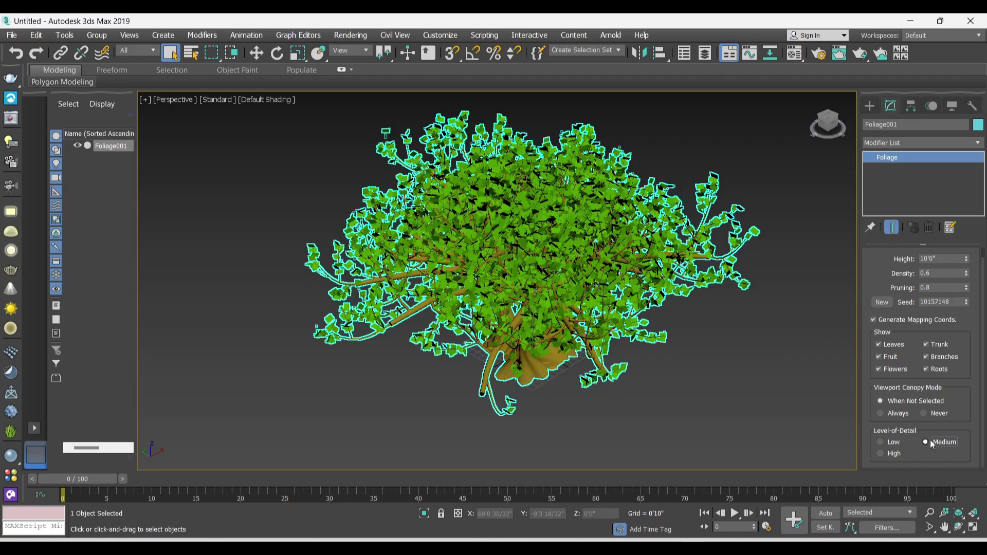
pyautogui.click(882, 453)
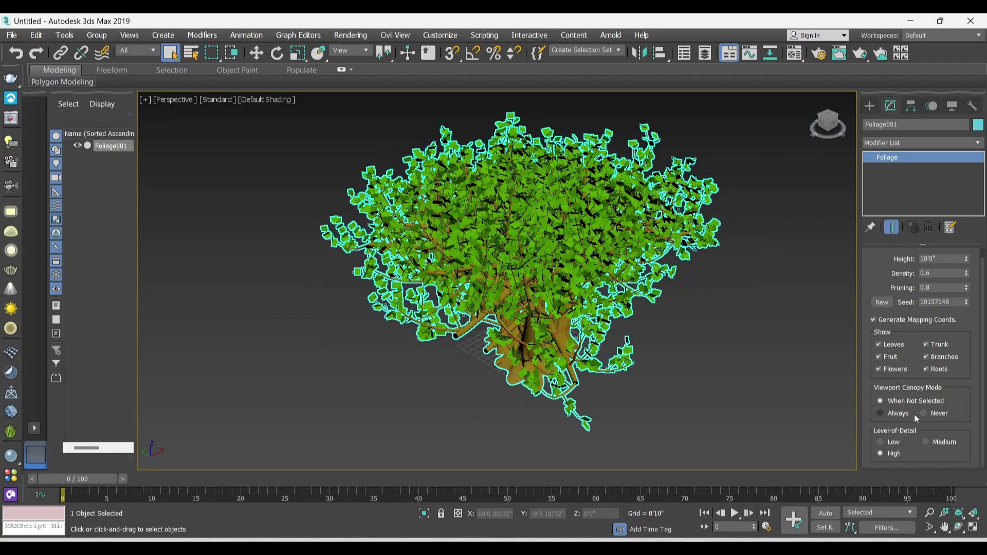
pyautogui.scroll(1, 878, 445)
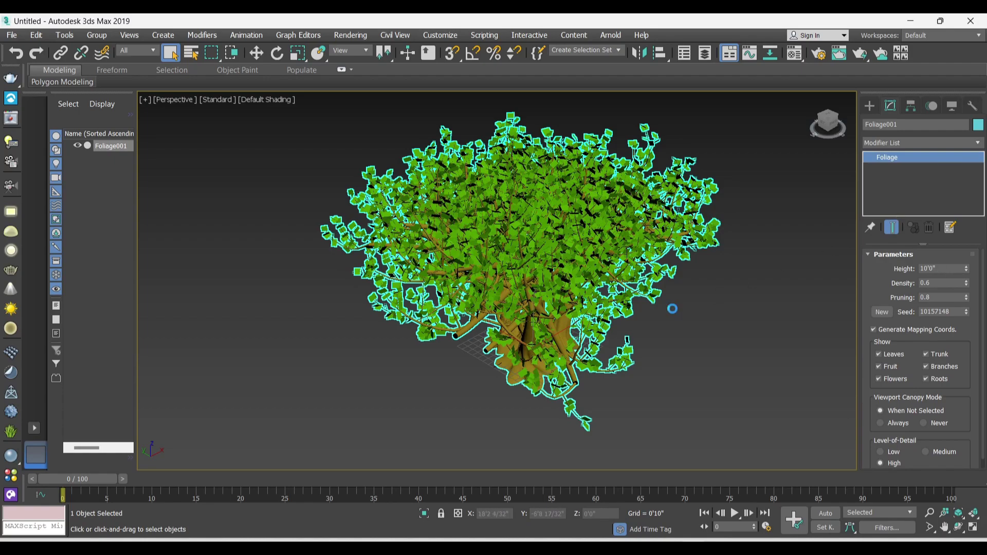
pyautogui.click(829, 251)
# - Place a Generic Palm and another plant beside the Banyan tree
pyautogui.click(869, 106)
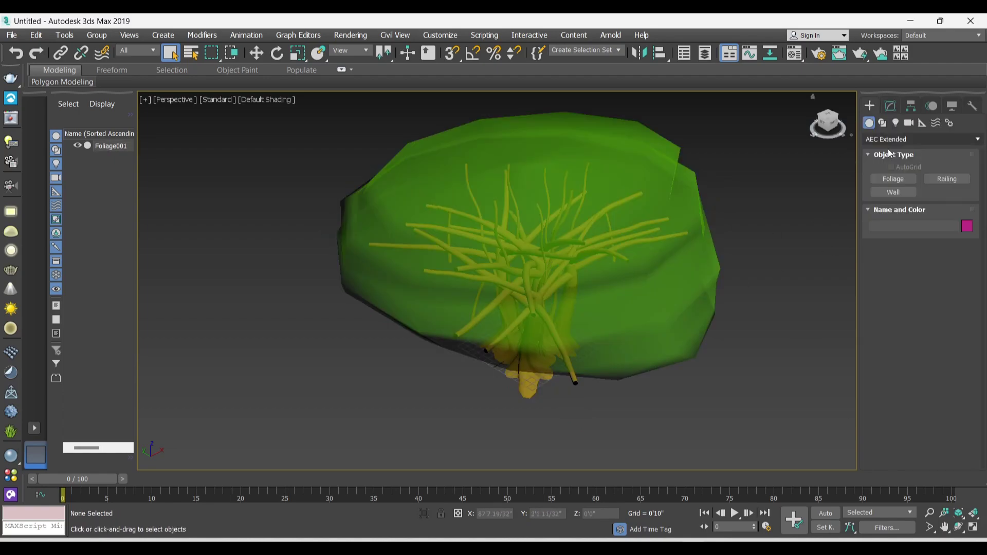
pyautogui.click(893, 179)
pyautogui.click(902, 350)
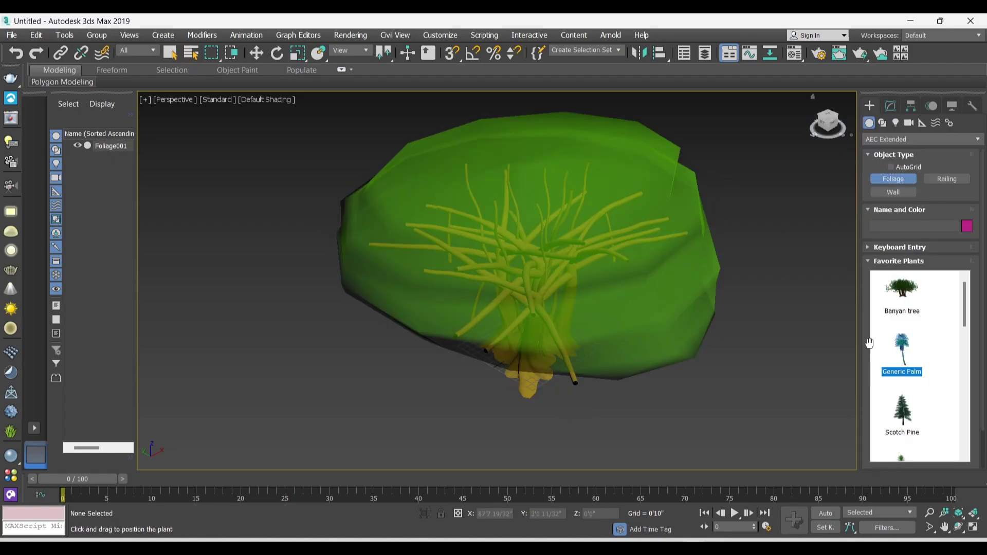
pyautogui.scroll(-5, 588, 299)
pyautogui.click(645, 303)
pyautogui.scroll(3, 679, 296)
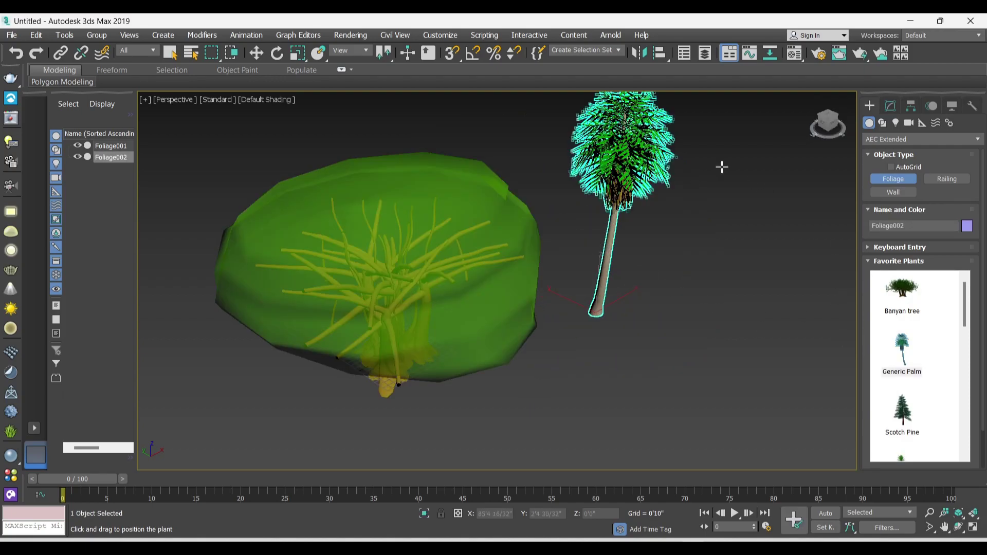
pyautogui.scroll(3, 648, 155)
pyautogui.scroll(1, 637, 226)
pyautogui.scroll(-5, 637, 226)
pyautogui.click(604, 308)
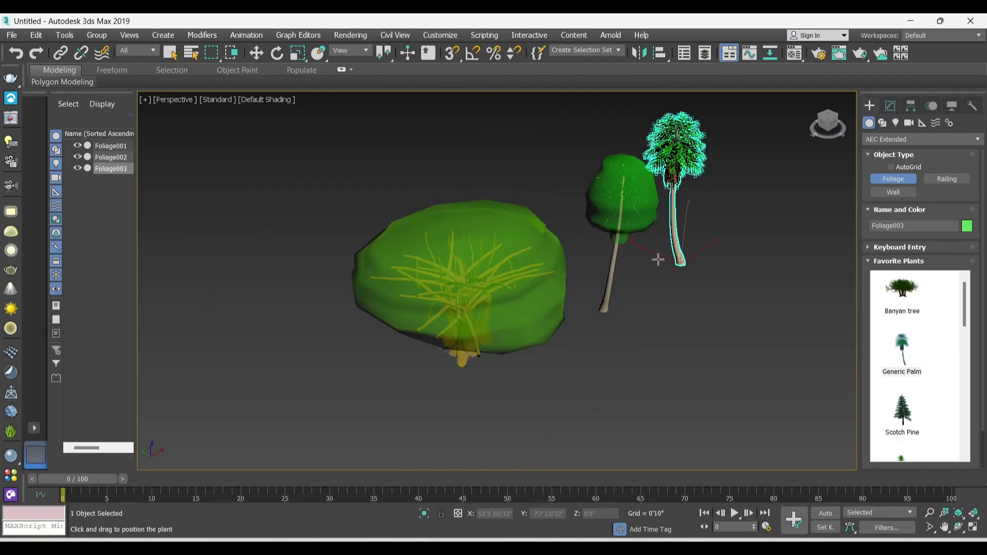
pyautogui.rightClick(639, 314)
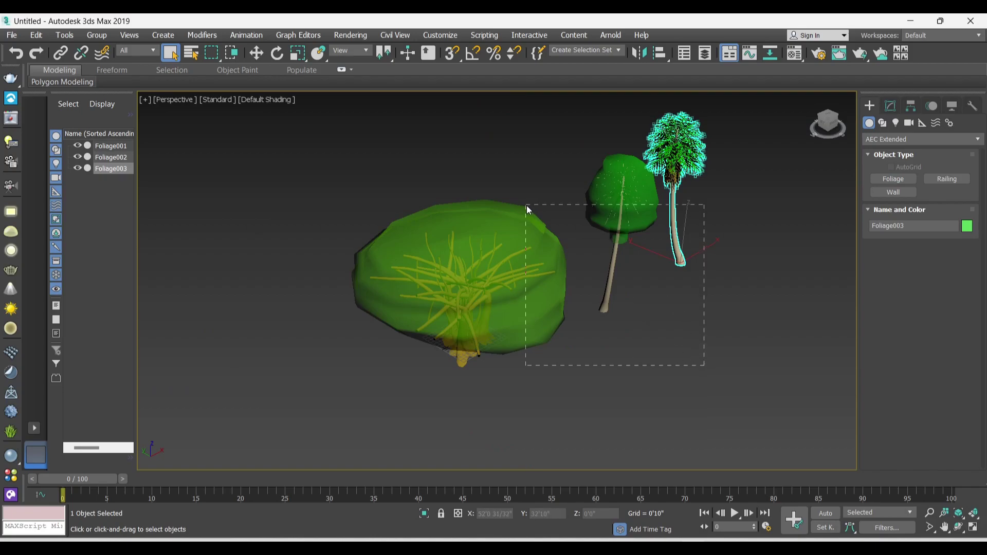
# - Box-select all three plants and delete them
pyautogui.moveTo(527, 209); pyautogui.dragTo(412, 136)
pyautogui.scroll(3, 547, 329)
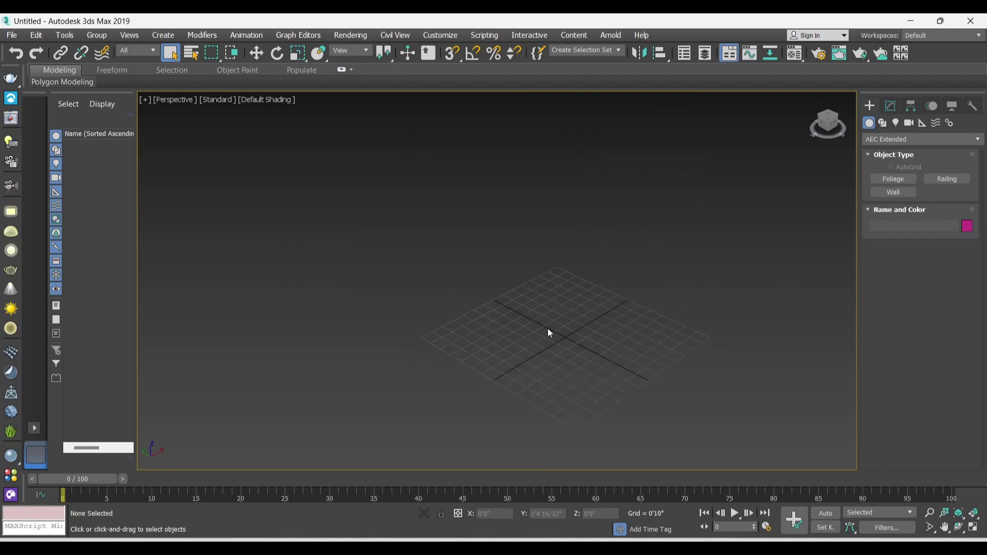
pyautogui.scroll(3, 568, 327)
pyautogui.scroll(2, 568, 327)
# - Draw Railing001 across the grid in the Perspective viewport and set its height
pyautogui.click(952, 179)
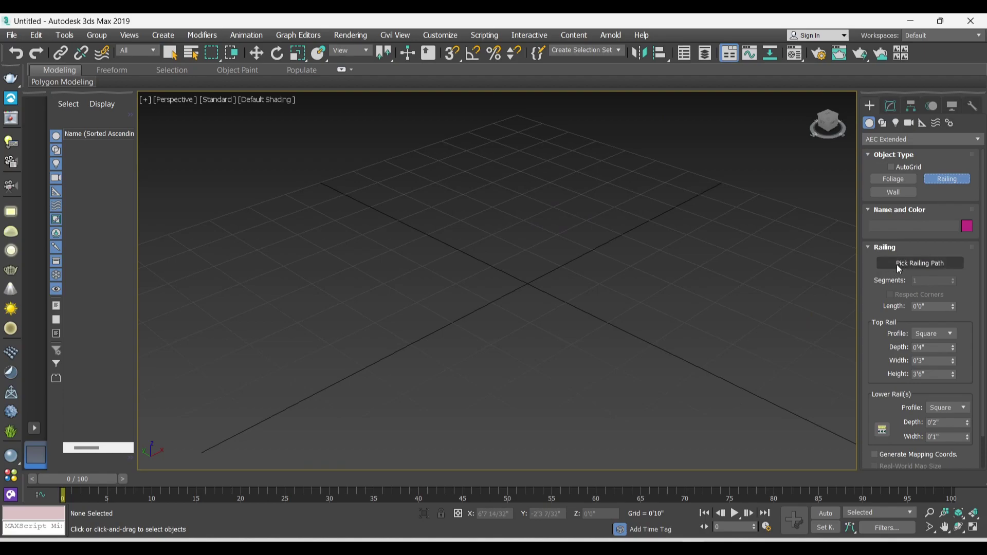
pyautogui.scroll(-2, 381, 270)
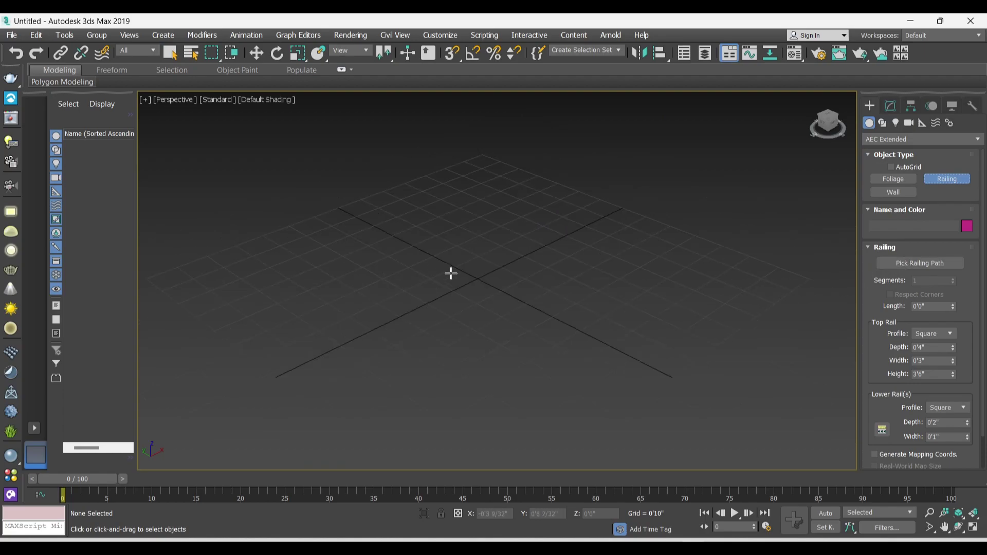
pyautogui.moveTo(315, 334); pyautogui.dragTo(564, 212)
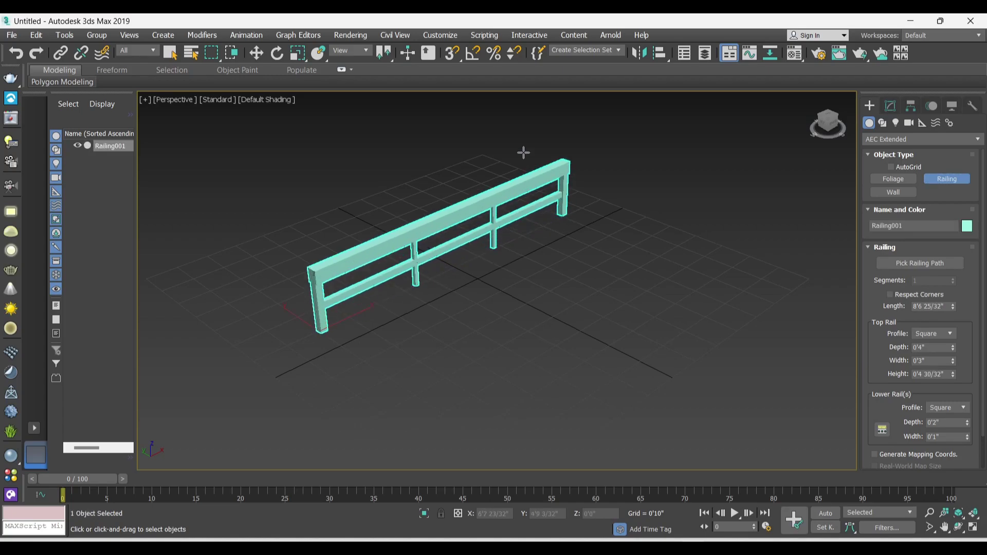
pyautogui.click(550, 154)
# - Frame the railing and adjust its Length to 7'4 12/32"
pyautogui.scroll(-4, 545, 146)
pyautogui.scroll(5, 533, 128)
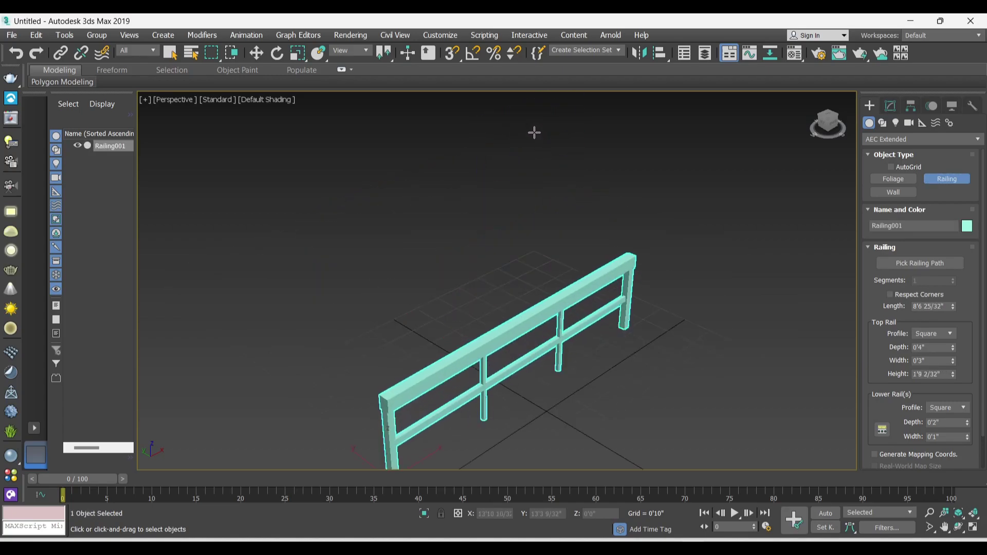
pyautogui.scroll(-5, 601, 143)
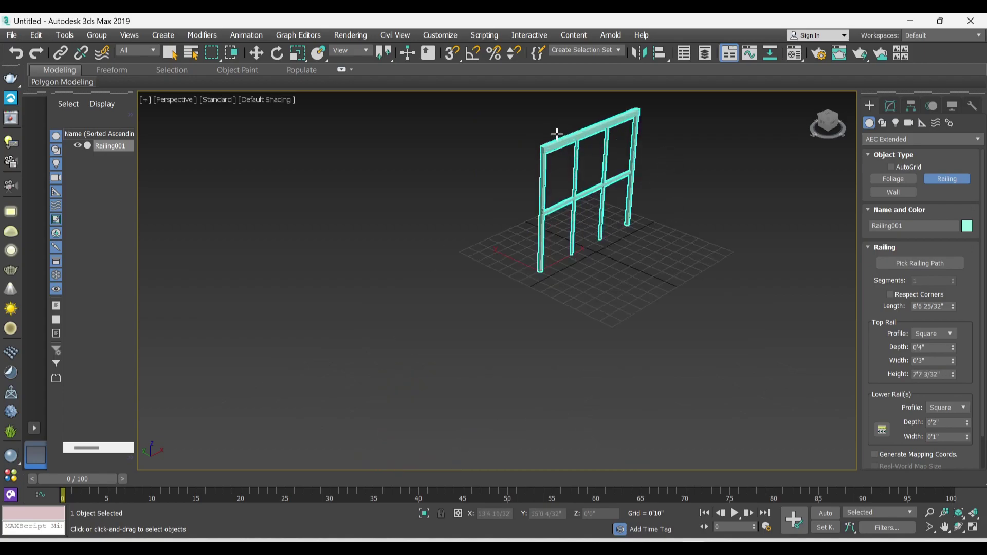
pyautogui.scroll(4, 569, 187)
pyautogui.scroll(-3, 515, 194)
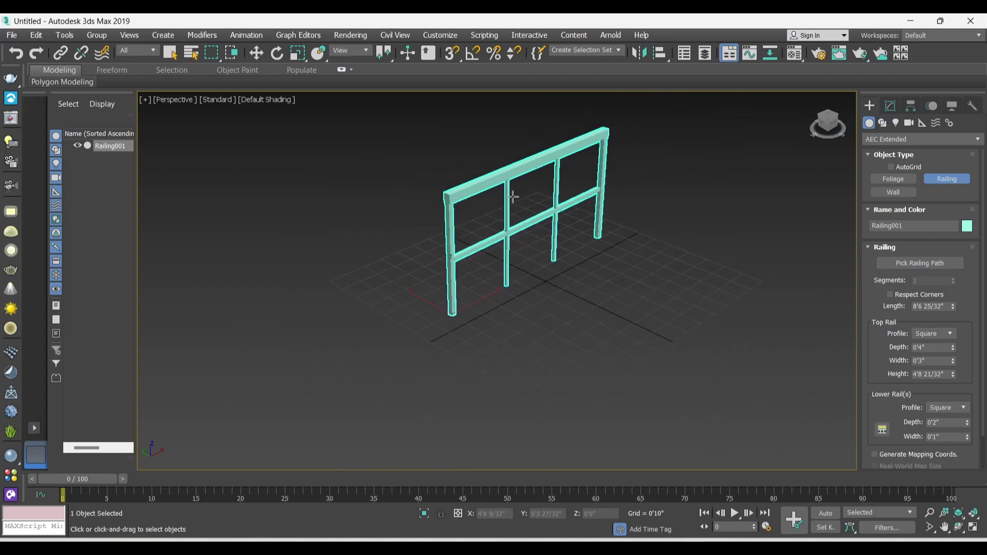
pyautogui.moveTo(508, 245)
pyautogui.mouseDown(button='middle')
pyautogui.moveTo(496, 238)
pyautogui.moveTo(623, 272)
pyautogui.mouseUp(button='middle')
pyautogui.scroll(2, 496, 237)
pyautogui.scroll(3, 479, 159)
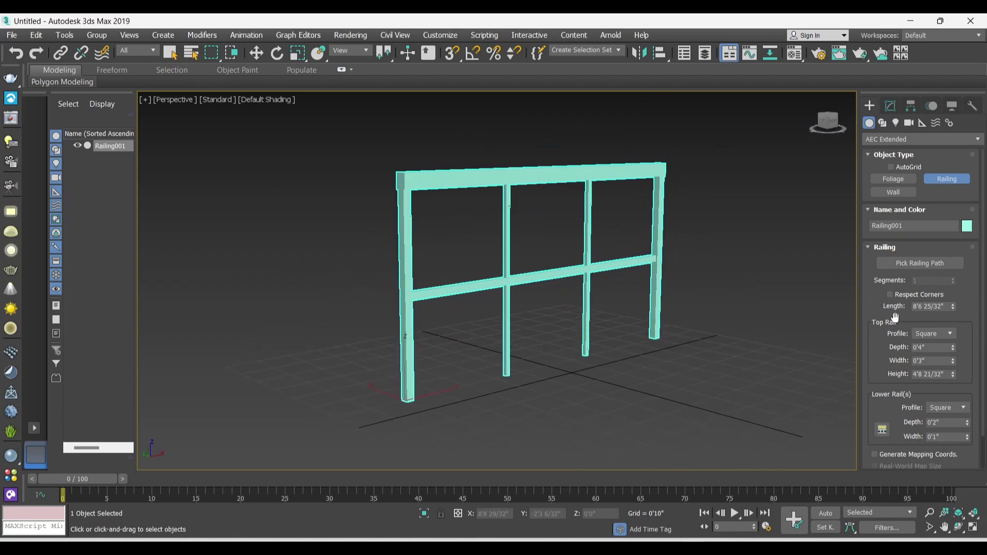
pyautogui.moveTo(953, 305)
pyautogui.mouseDown()
pyautogui.moveTo(952, 319)
pyautogui.moveTo(956, 311)
pyautogui.mouseUp()
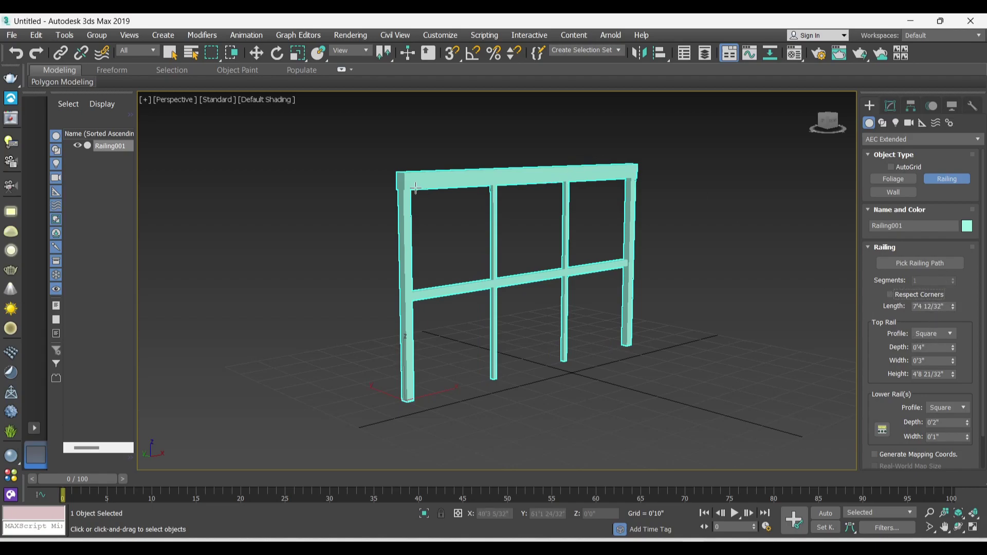
# - After trying Round and (none), give the top rail a Square profile 0'2 23/32" deep, 0'3 24/32" wide
pyautogui.click(946, 334)
pyautogui.click(926, 353)
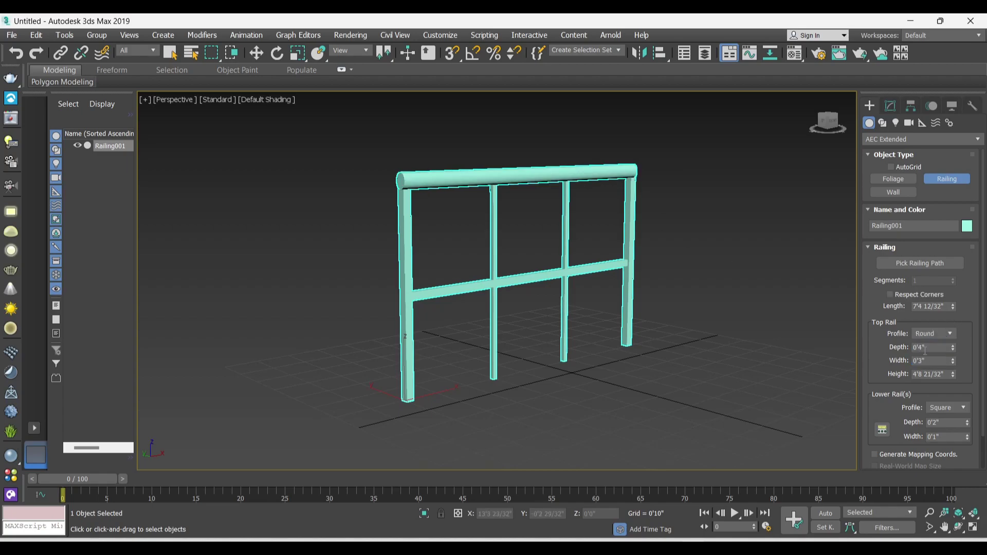
pyautogui.click(951, 334)
pyautogui.click(923, 345)
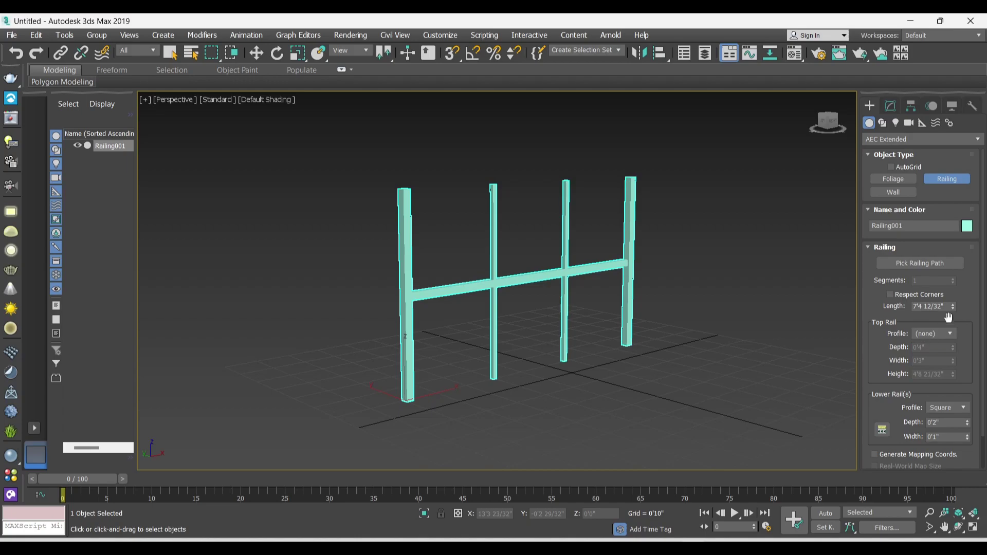
pyautogui.click(946, 335)
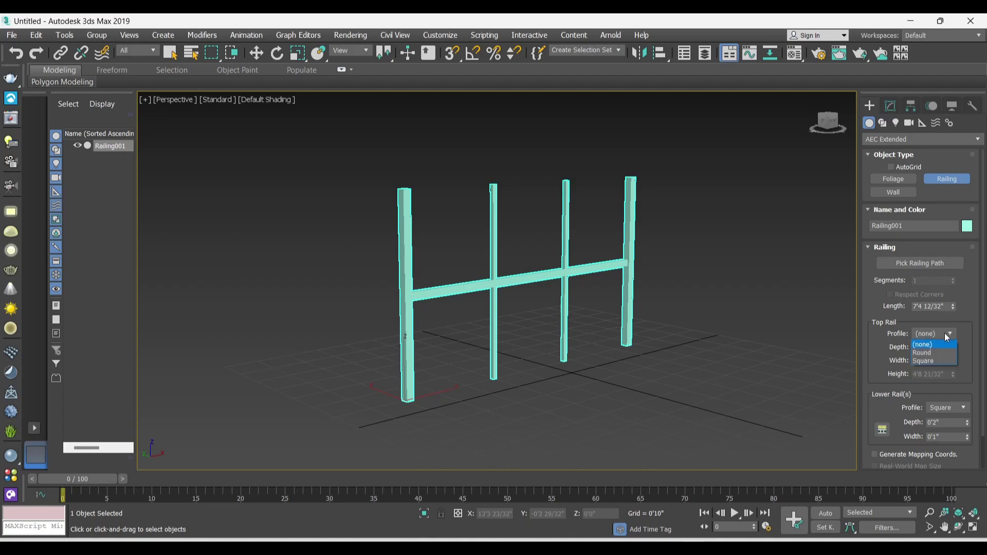
pyautogui.click(925, 360)
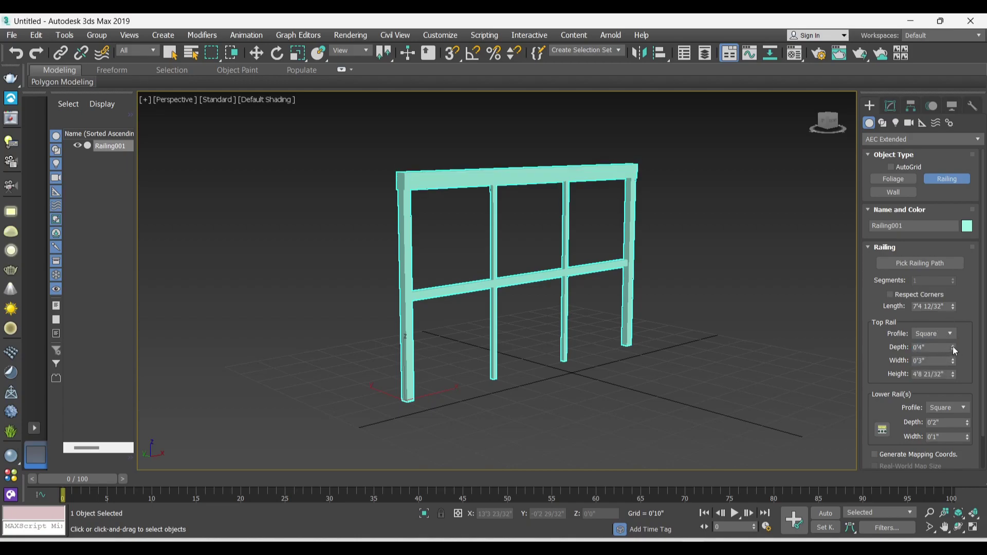
pyautogui.moveTo(952, 348); pyautogui.dragTo(958, 363)
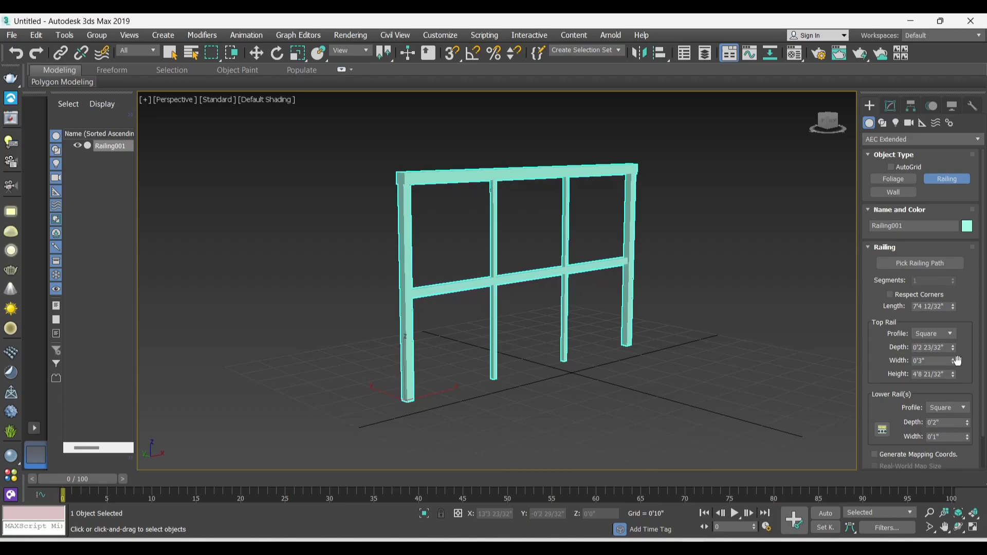
pyautogui.moveTo(952, 360)
pyautogui.mouseDown()
pyautogui.moveTo(963, 343)
pyautogui.moveTo(951, 375)
pyautogui.moveTo(941, 334)
pyautogui.mouseUp()
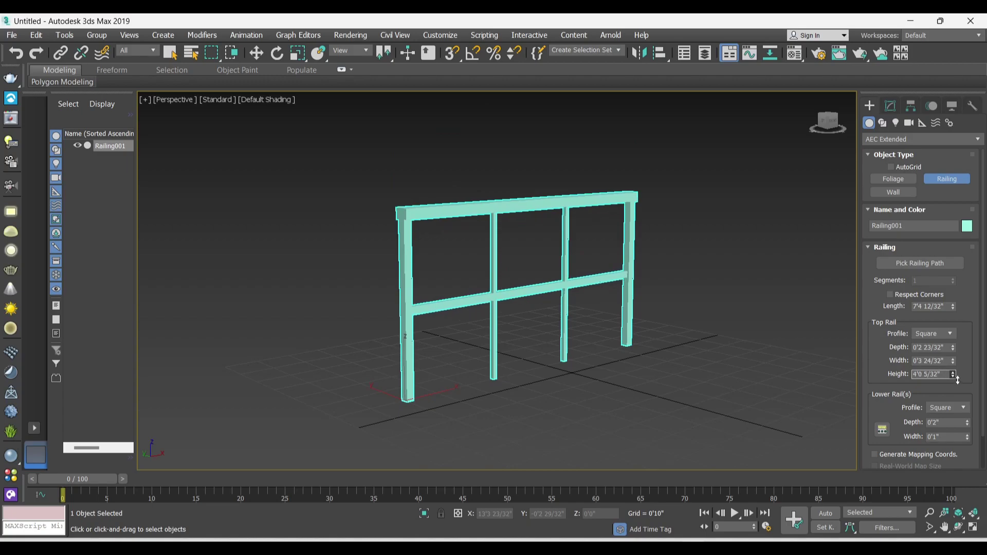
# - Try a Round lower rail profile, then revert it to Square
pyautogui.scroll(-2, 888, 405)
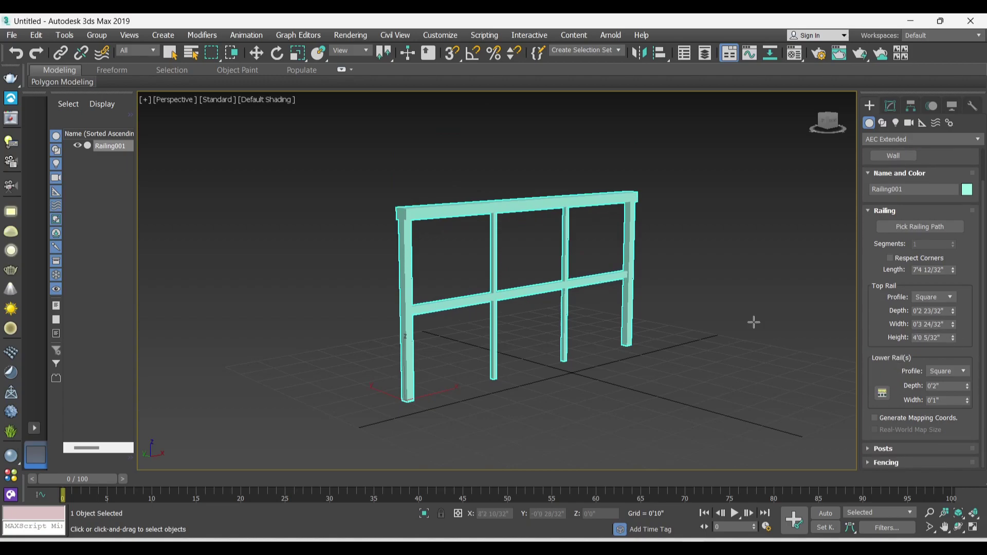
pyautogui.click(950, 371)
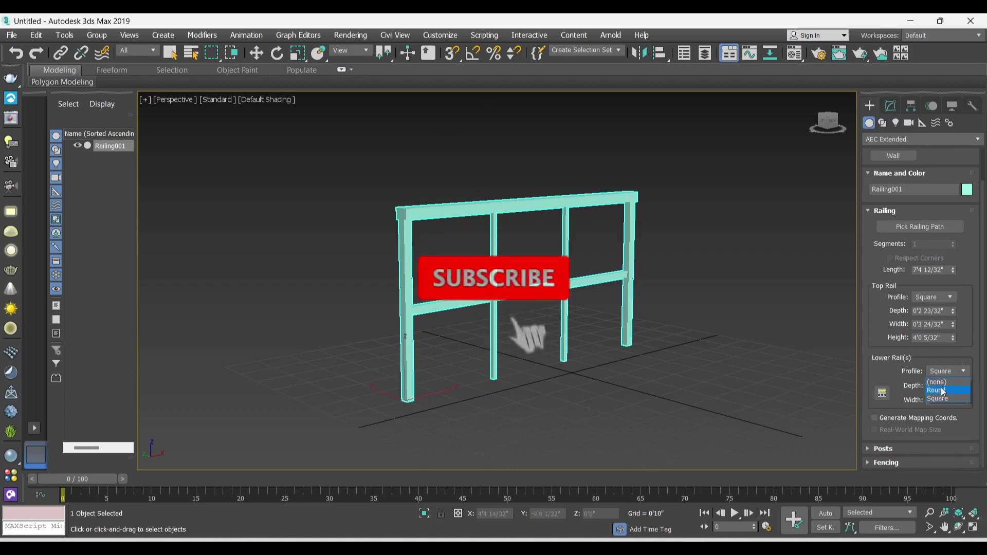
pyautogui.click(943, 391)
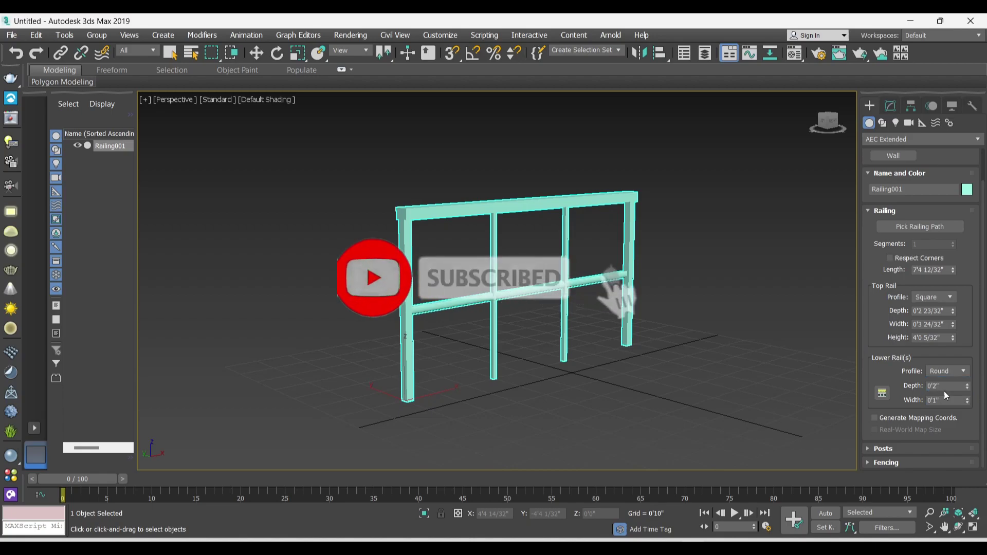
pyautogui.click(969, 373)
pyautogui.click(951, 400)
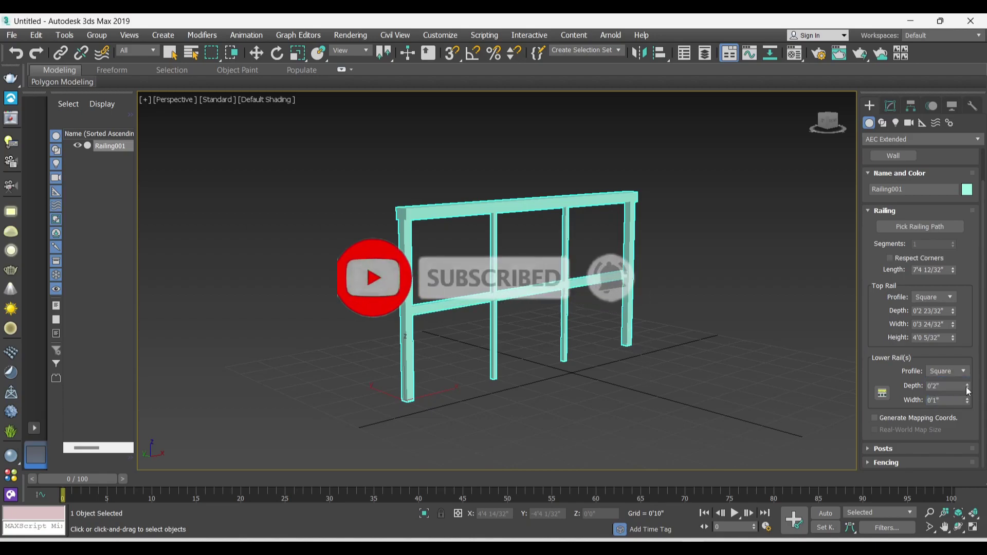
# - Open Lower Rail Spacing, add a second rail and keep Divide Evenly
pyautogui.click(880, 394)
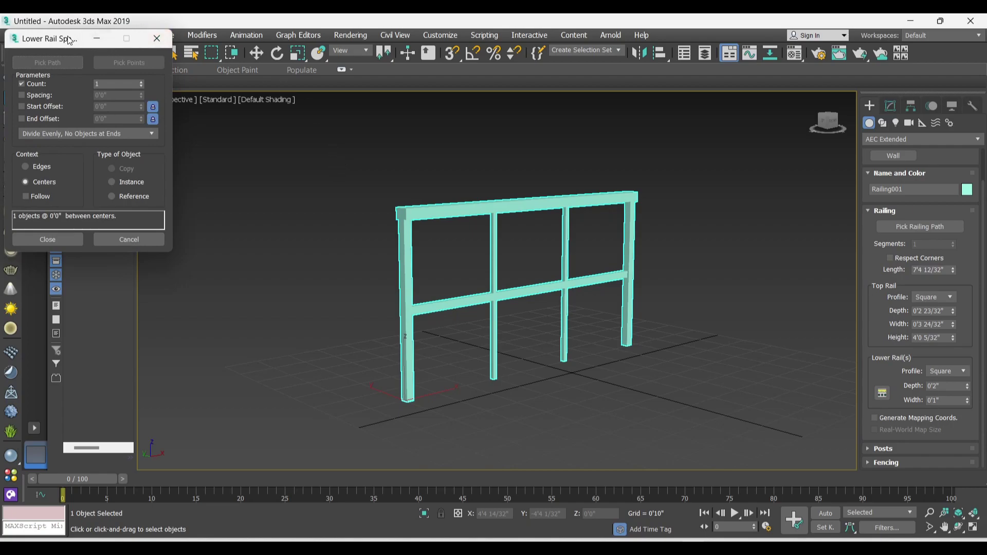
pyautogui.moveTo(69, 40); pyautogui.dragTo(255, 136)
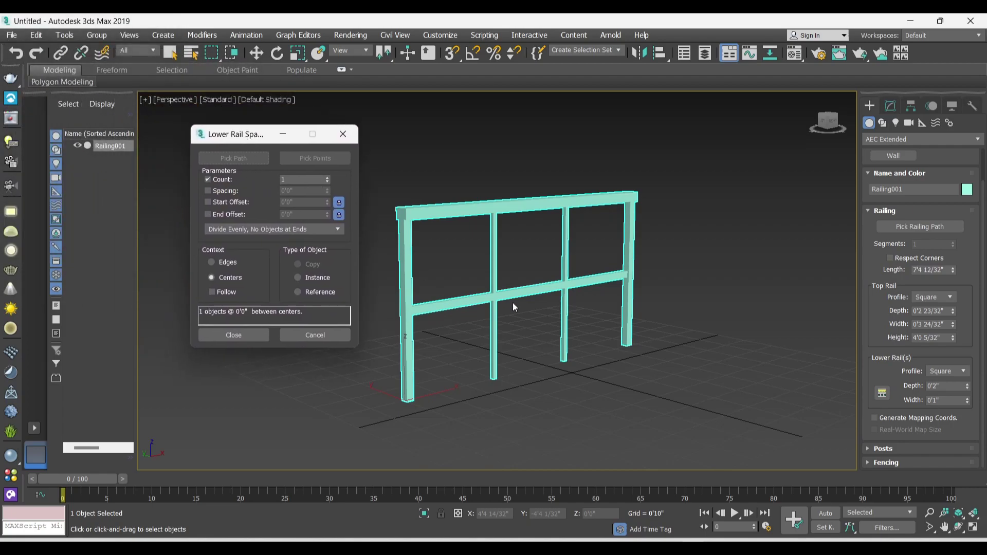
pyautogui.click(326, 177)
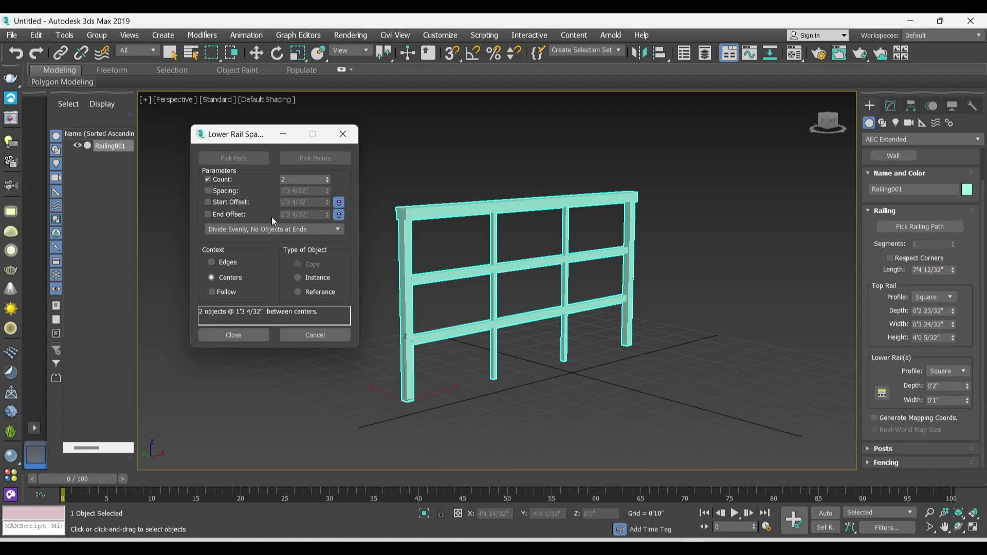
pyautogui.click(276, 230)
pyautogui.click(275, 230)
# - Settle on 2 lower rails measured between centres, set as References
pyautogui.click(328, 177)
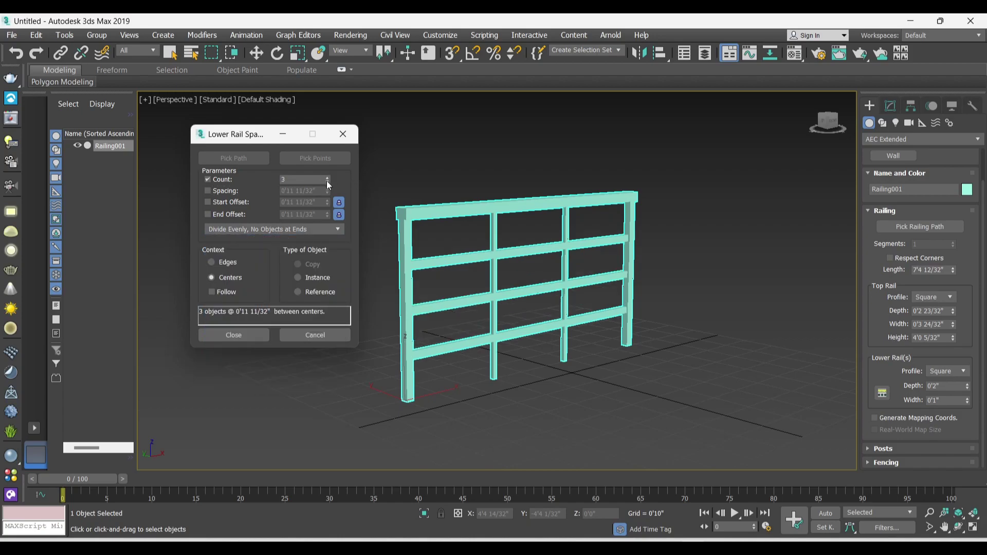
pyautogui.click(328, 183)
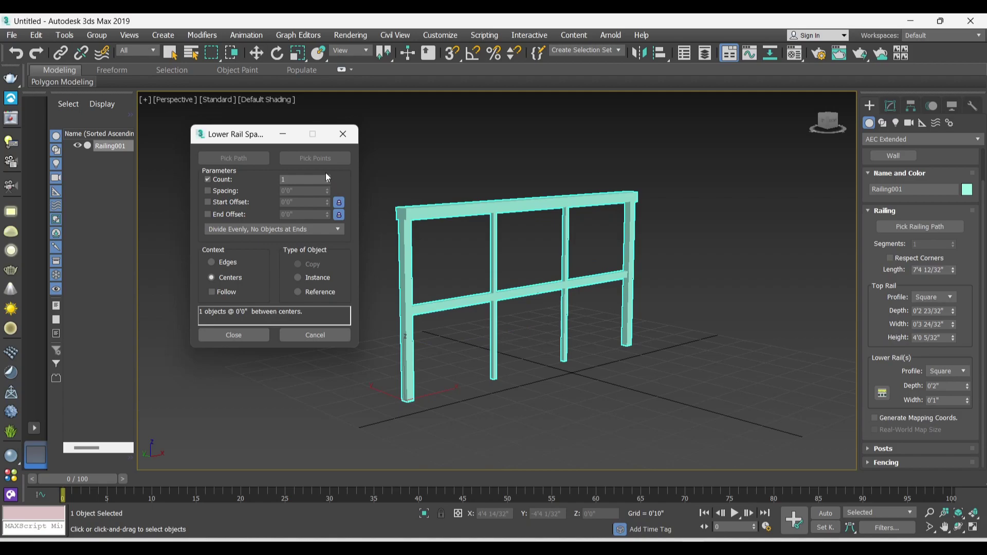
pyautogui.click(328, 177)
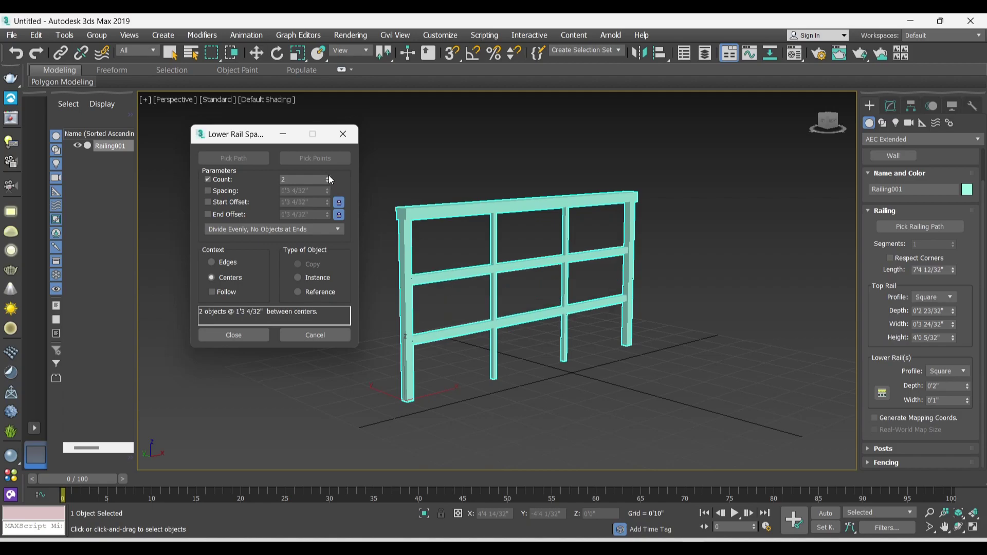
pyautogui.click(211, 263)
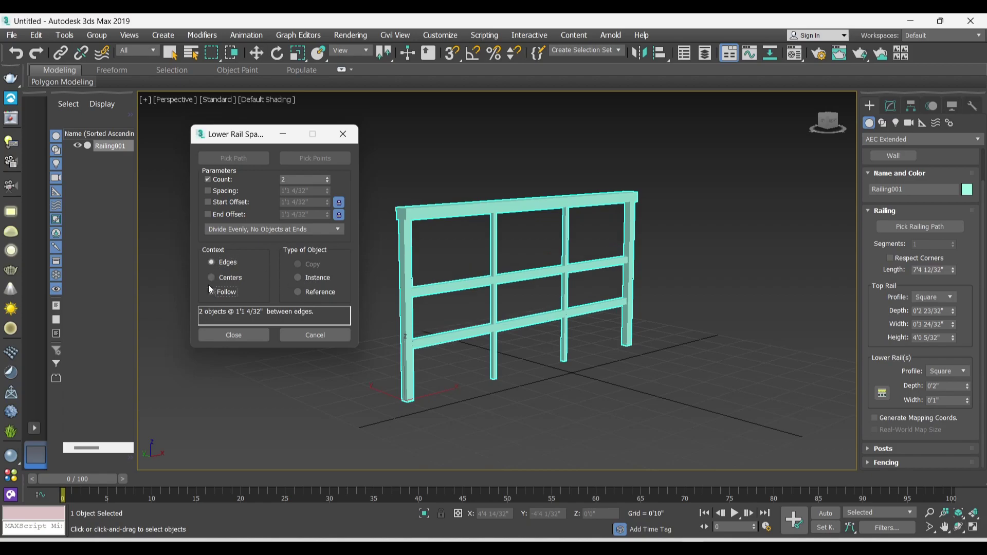
pyautogui.click(211, 277)
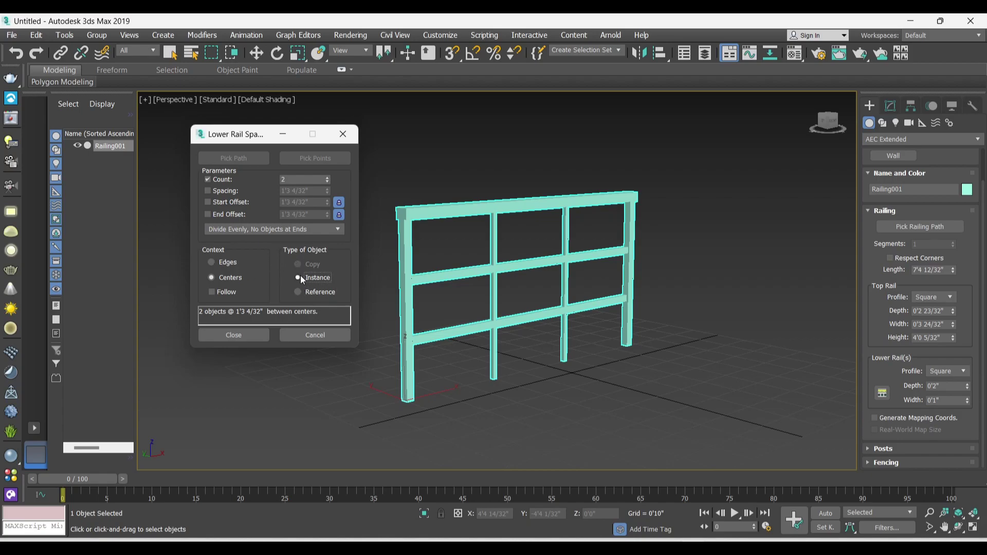
pyautogui.click(300, 289)
# - Close the spacing dialog, expand the Posts rollout and cancel an accidental new railing
pyautogui.click(350, 136)
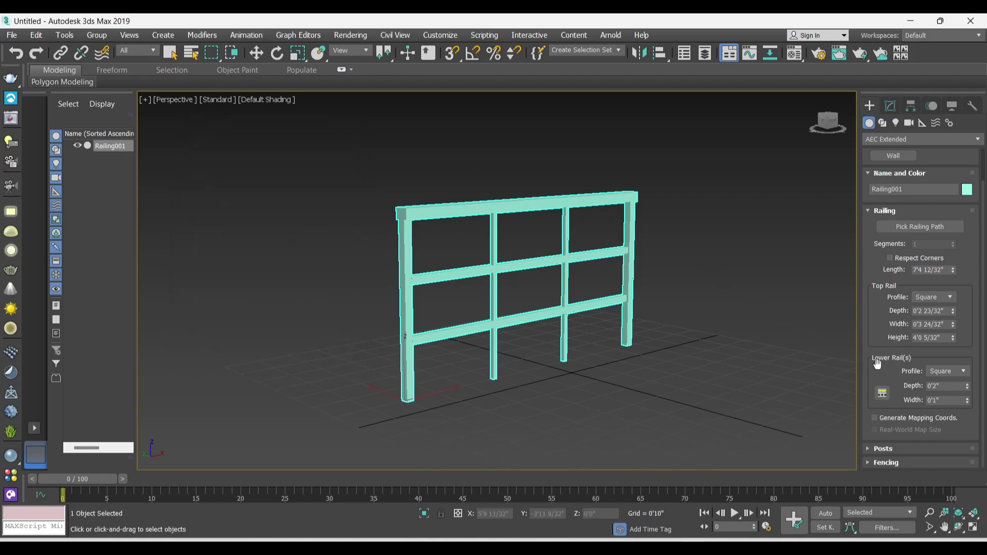
pyautogui.click(876, 448)
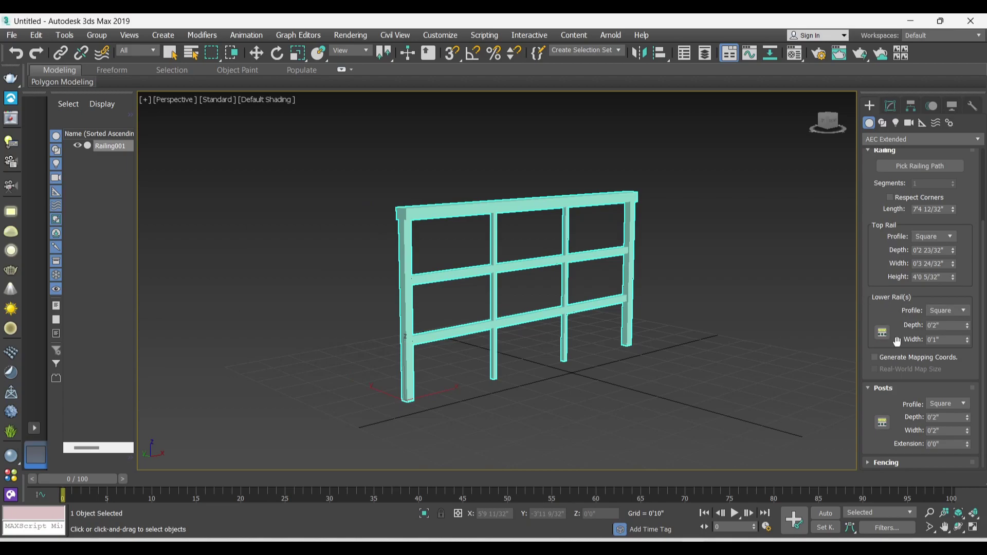
pyautogui.click(401, 247)
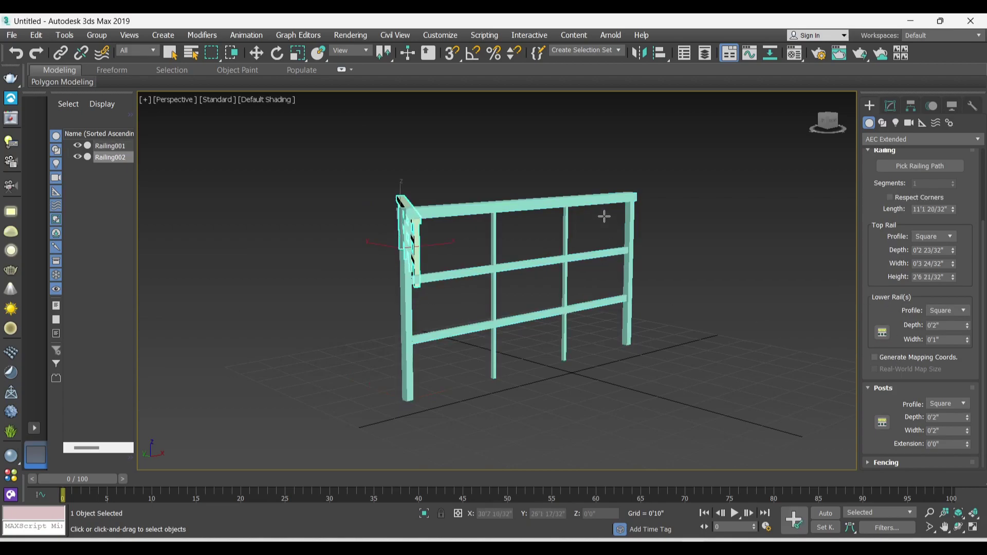
pyautogui.rightClick(623, 348)
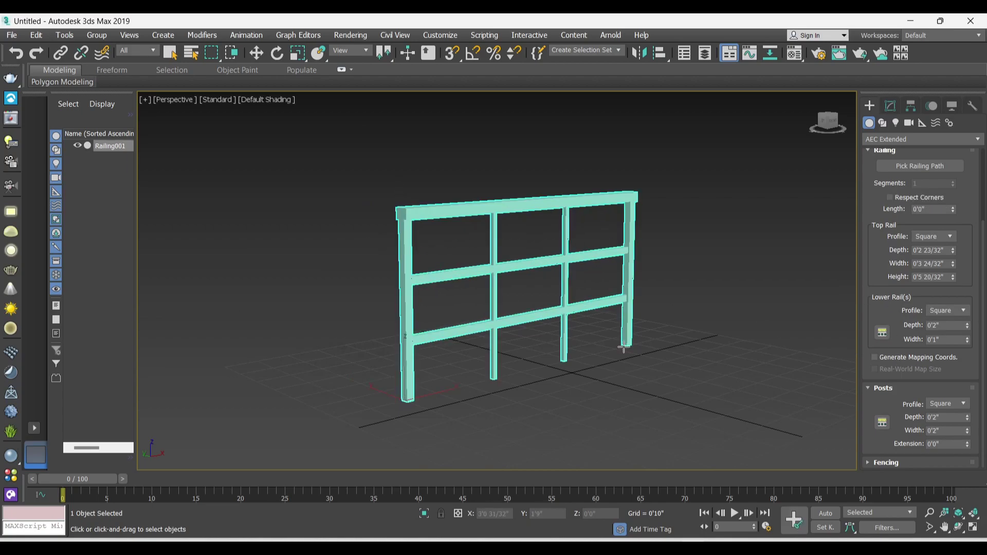
# - Try Round and (none) post profiles, then exit creation and reselect the railing
pyautogui.click(970, 405)
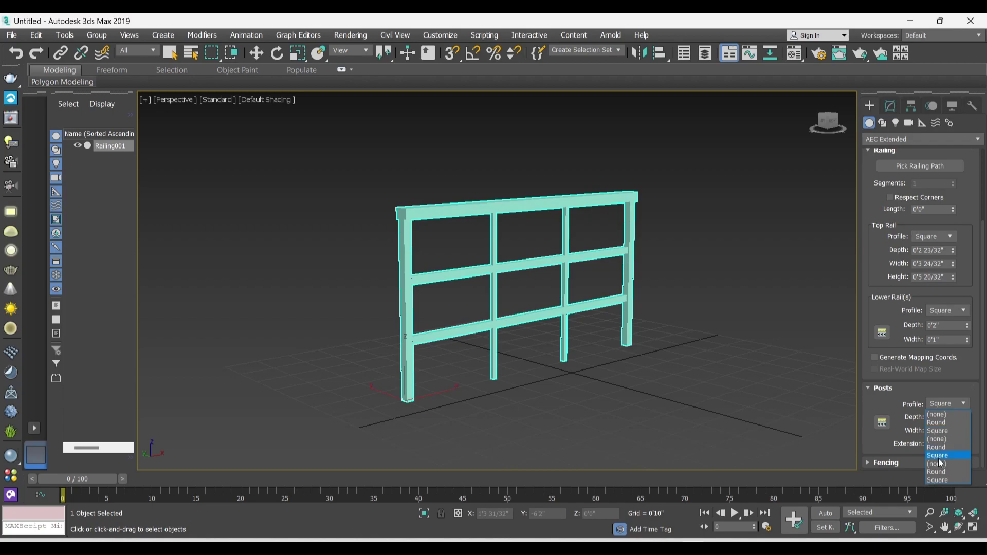
pyautogui.click(942, 423)
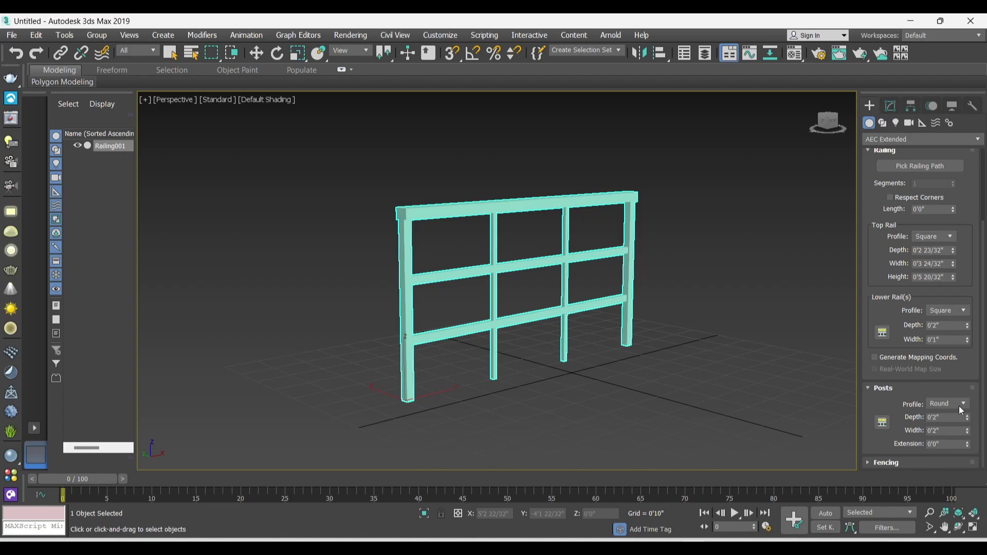
pyautogui.click(960, 406)
pyautogui.click(949, 415)
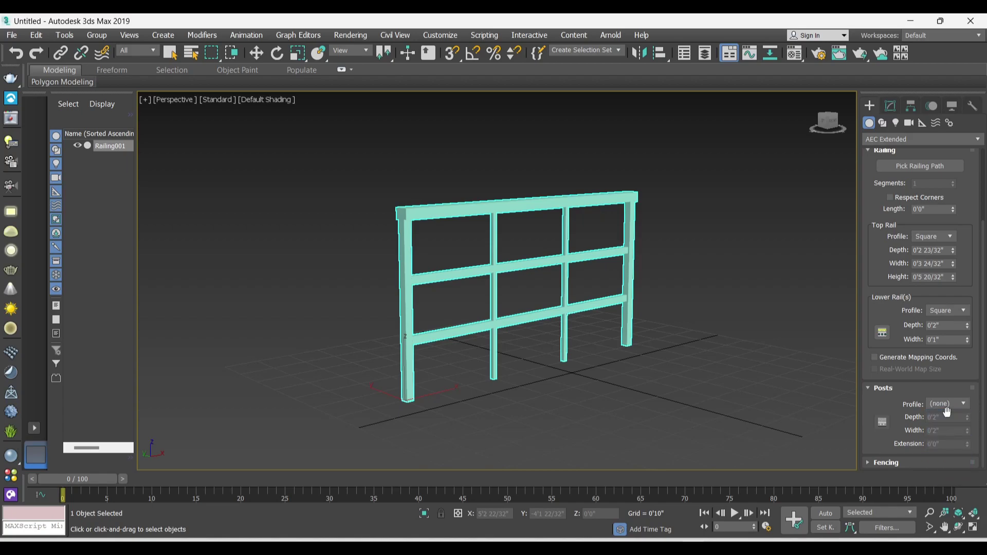
pyautogui.scroll(-3, 616, 307)
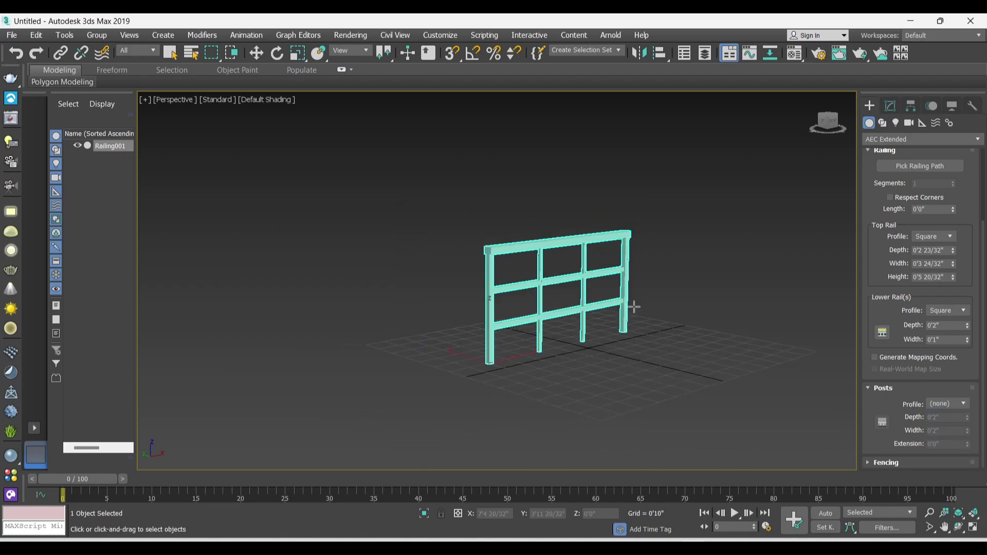
pyautogui.rightClick(685, 277)
pyautogui.click(683, 248)
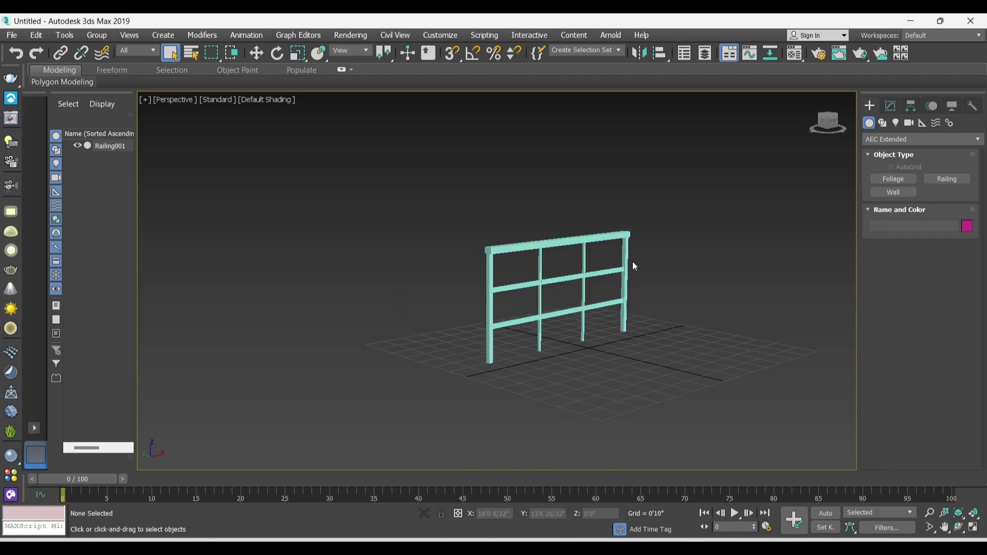
pyautogui.click(595, 273)
# - In the Modify panel, make the posts Round with a depth of 0'2 12/32"
pyautogui.click(890, 106)
pyautogui.scroll(-3, 940, 360)
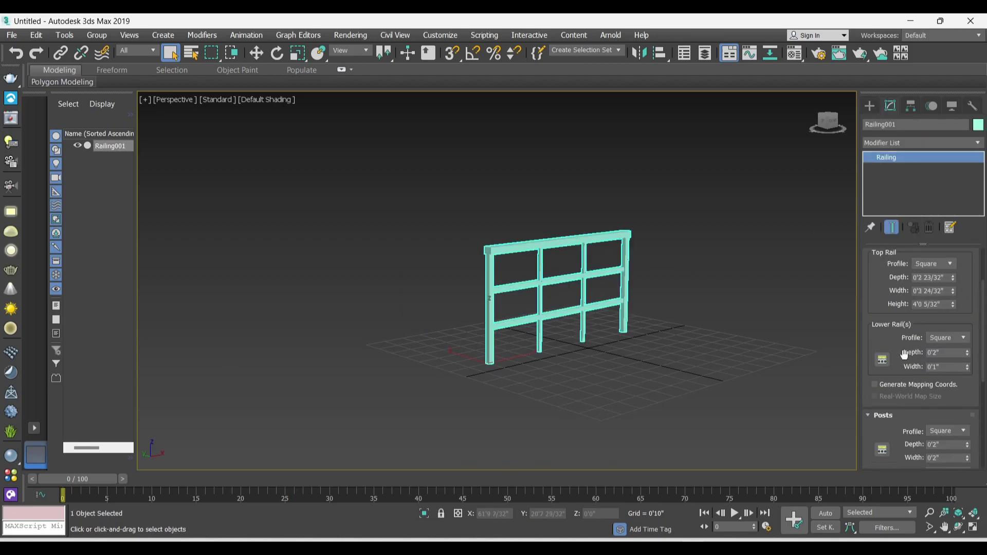
pyautogui.scroll(-2, 941, 410)
pyautogui.click(962, 385)
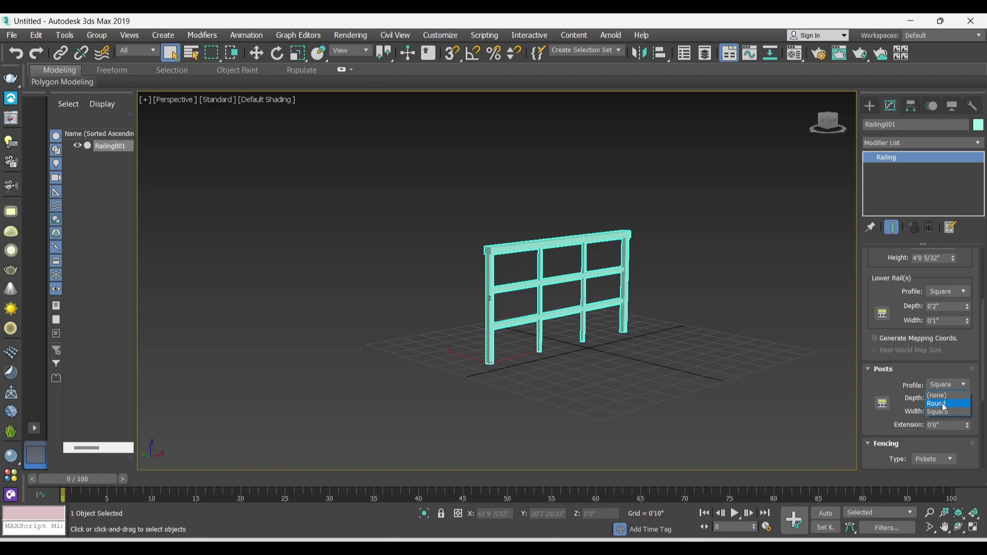
pyautogui.click(941, 404)
pyautogui.scroll(5, 500, 276)
pyautogui.scroll(-3, 458, 280)
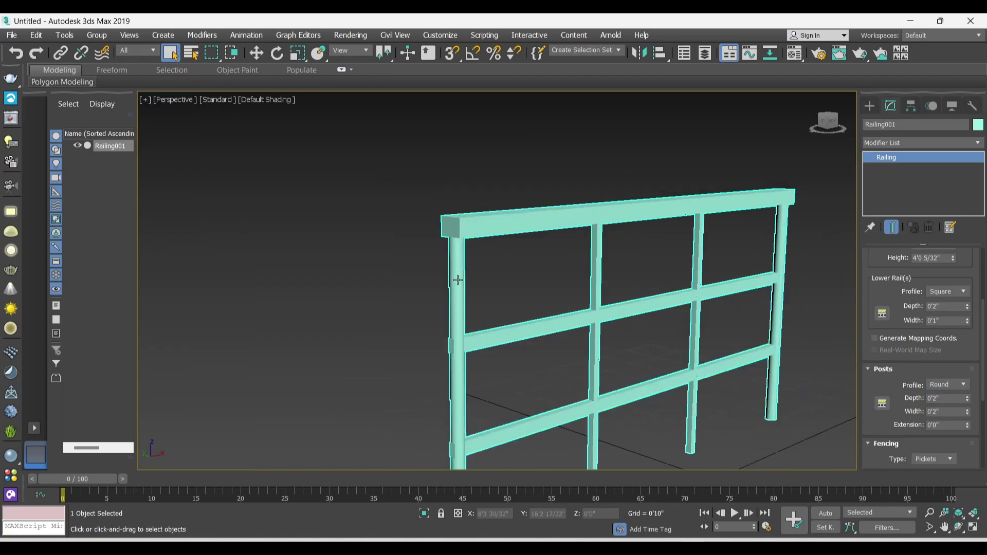
pyautogui.moveTo(793, 250); pyautogui.dragTo(769, 226, button='middle')
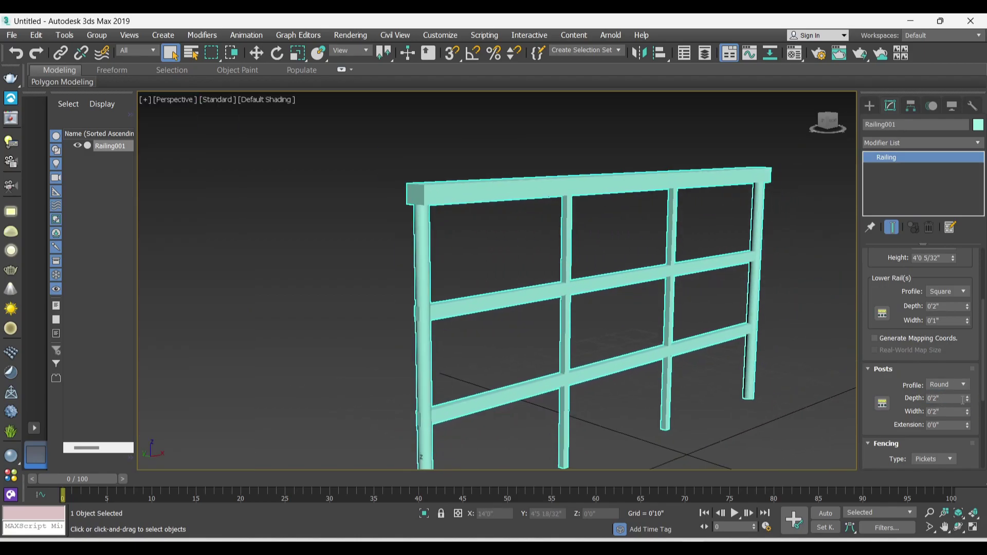
pyautogui.moveTo(970, 400); pyautogui.dragTo(968, 390)
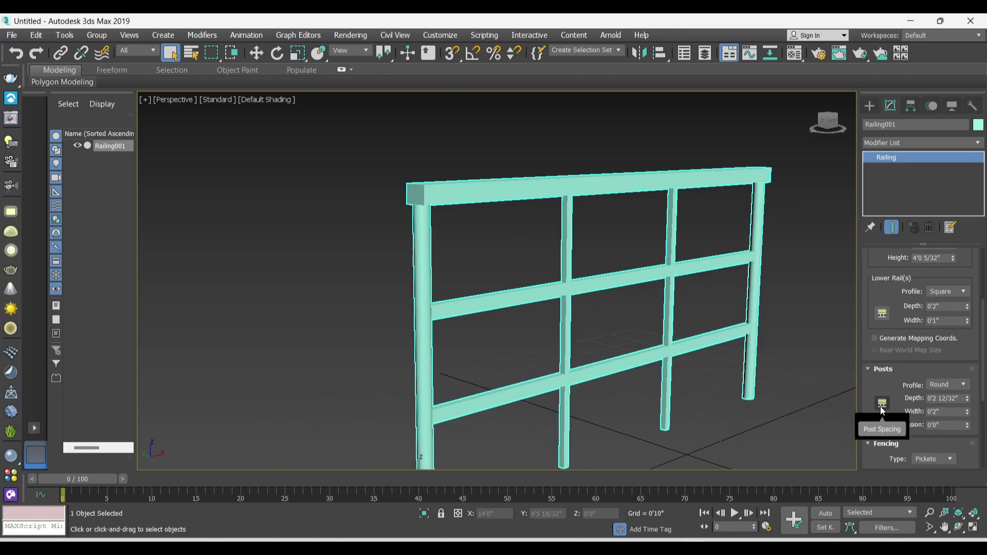
pyautogui.scroll(-3, 548, 258)
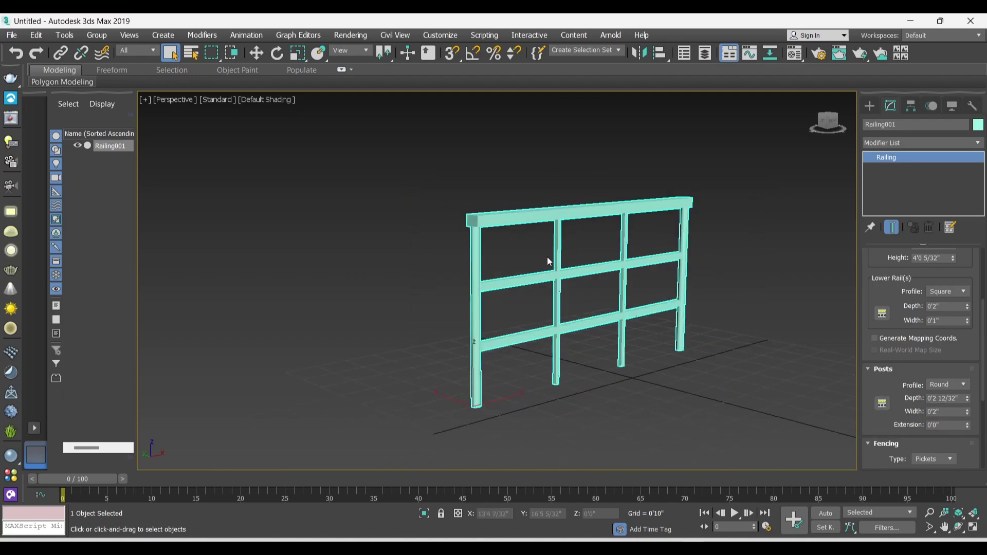
# - Set Railing001's post spacing Count to 3, spacing the posts 3'7 6/32" apart
pyautogui.click(884, 403)
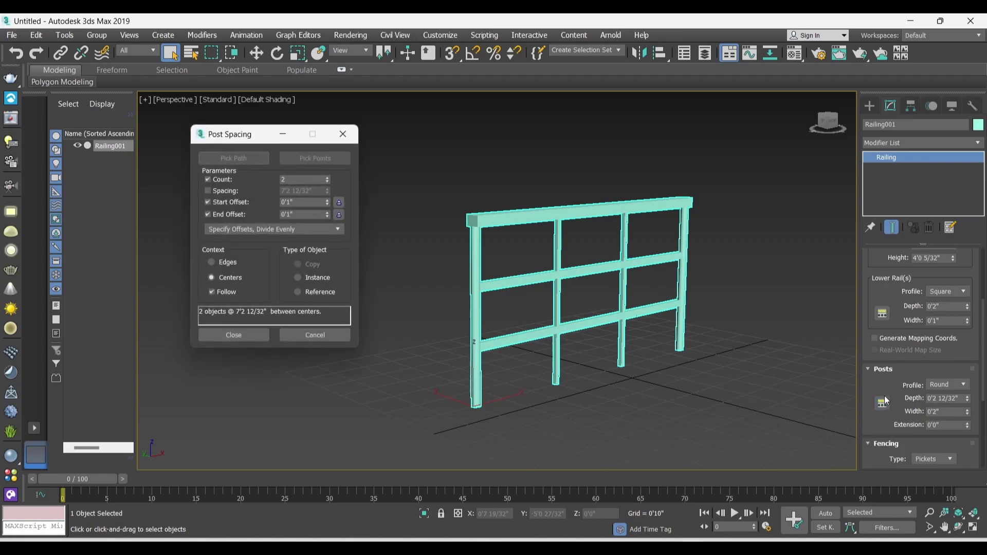
pyautogui.click(327, 182)
pyautogui.click(328, 178)
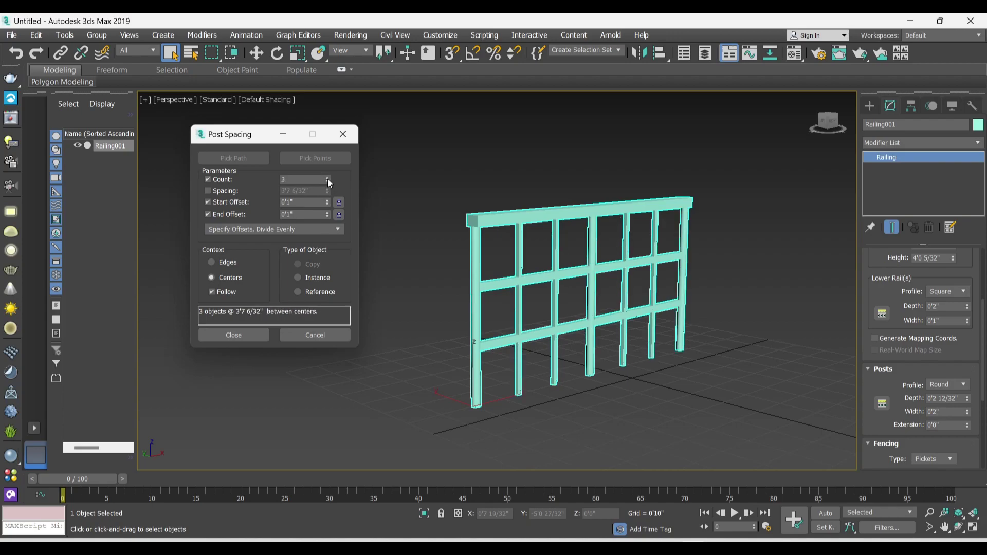
pyautogui.click(327, 178)
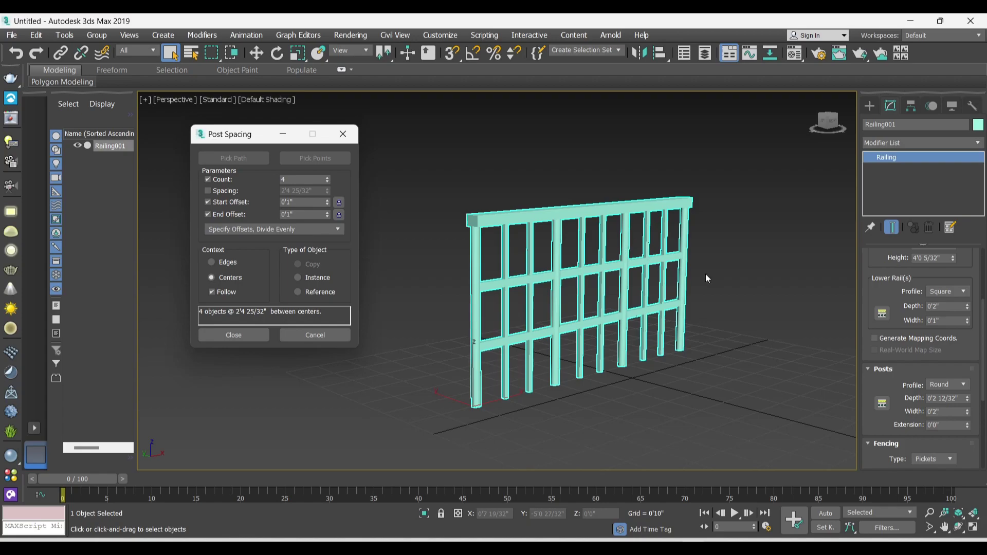
pyautogui.click(328, 181)
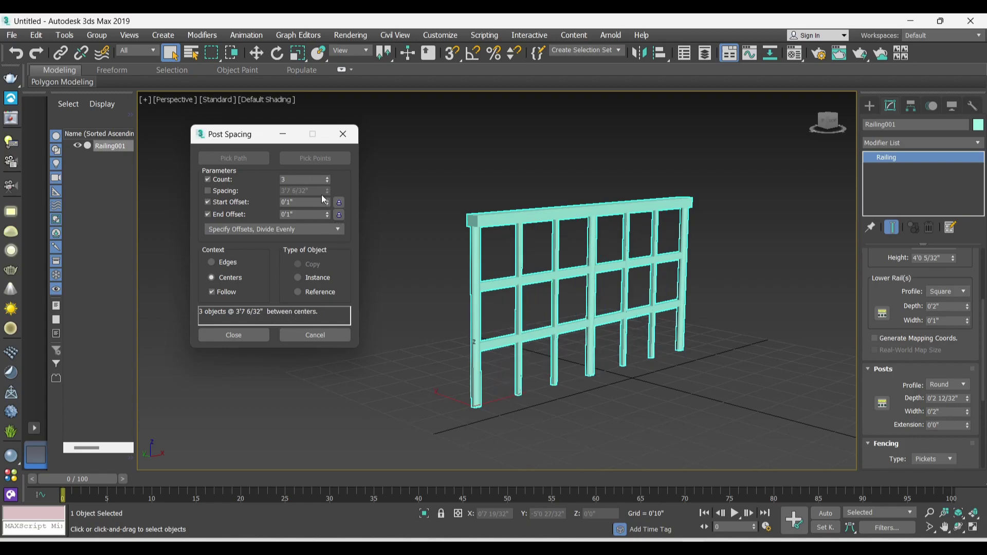
pyautogui.click(259, 332)
# - Bring Railing001 closer into view and reselect it for editing
pyautogui.click(403, 297)
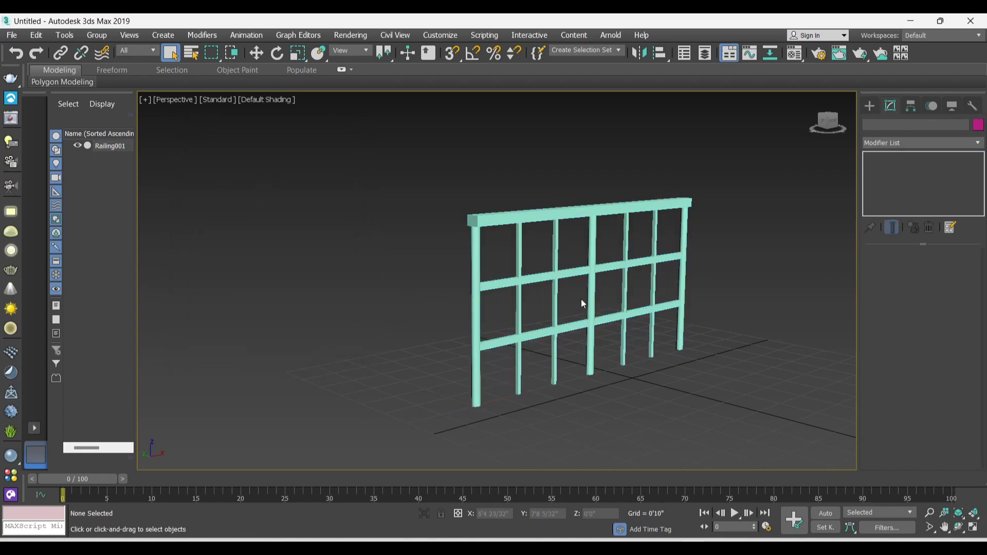
pyautogui.scroll(4, 591, 297)
pyautogui.moveTo(599, 295); pyautogui.dragTo(554, 288, button='middle')
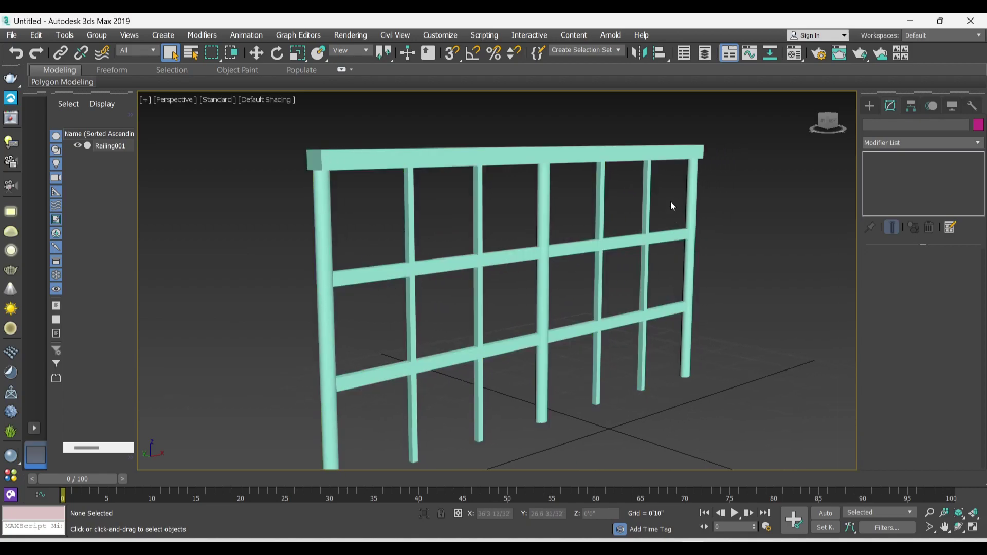
pyautogui.click(601, 222)
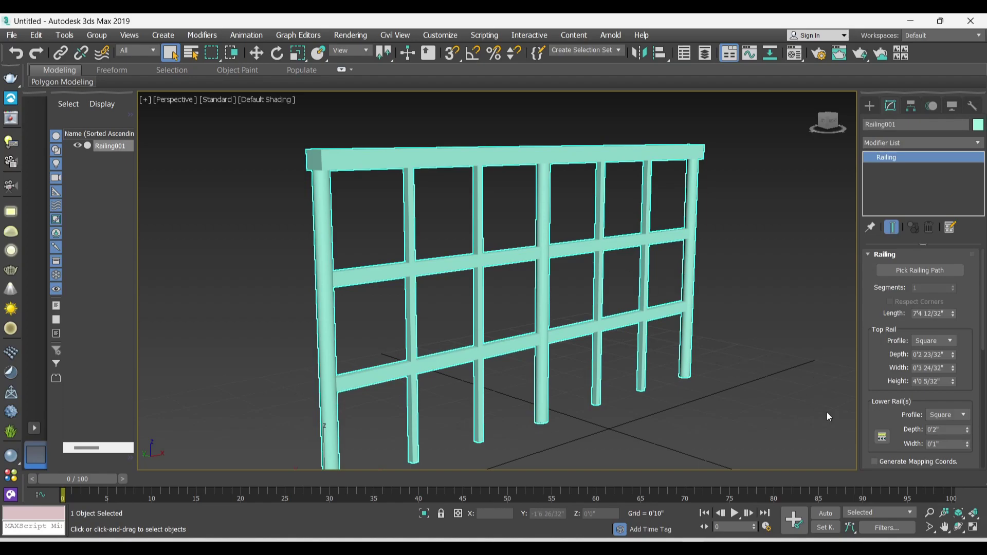
pyautogui.scroll(-3, 897, 391)
pyautogui.scroll(-2, 899, 335)
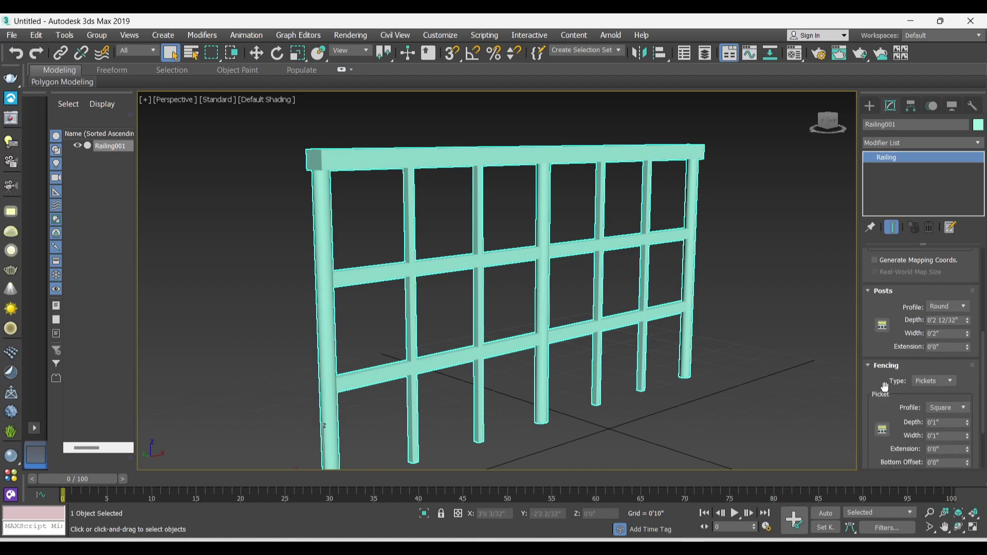
pyautogui.scroll(-2, 879, 354)
pyautogui.scroll(-2, 900, 356)
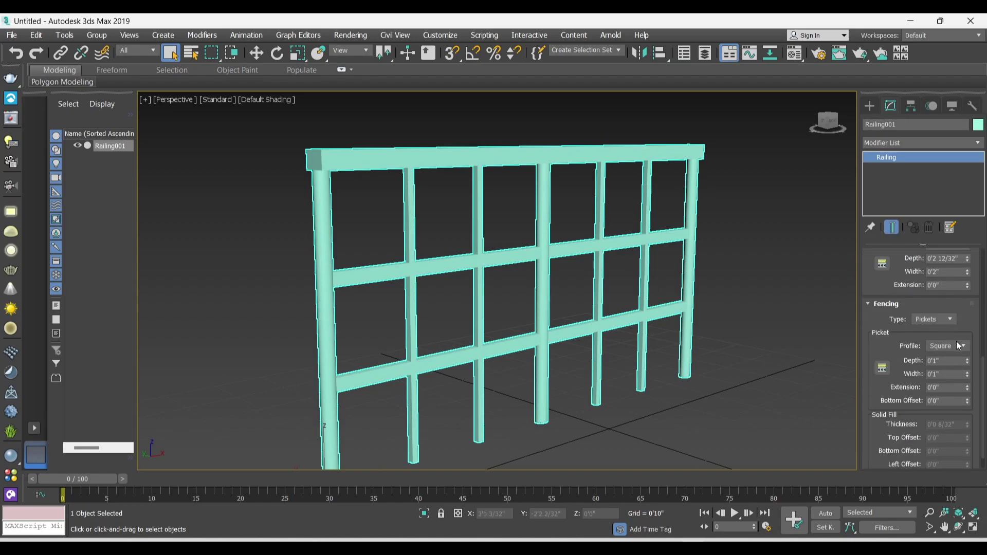
pyautogui.scroll(-1, 937, 327)
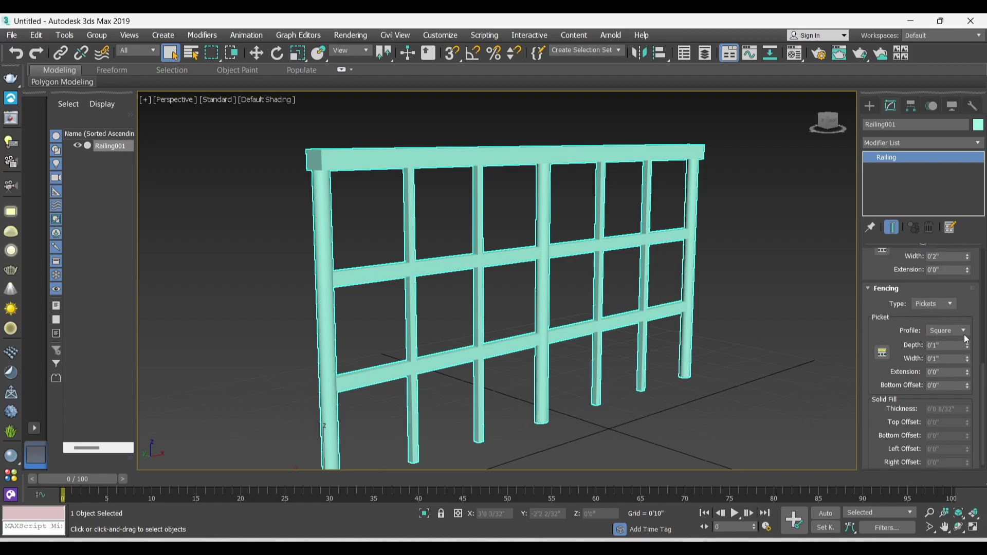
# - Keep the Square fencing profile and set picket Count to 3 with Follow unchecked
pyautogui.click(963, 332)
pyautogui.click(947, 350)
pyautogui.click(882, 352)
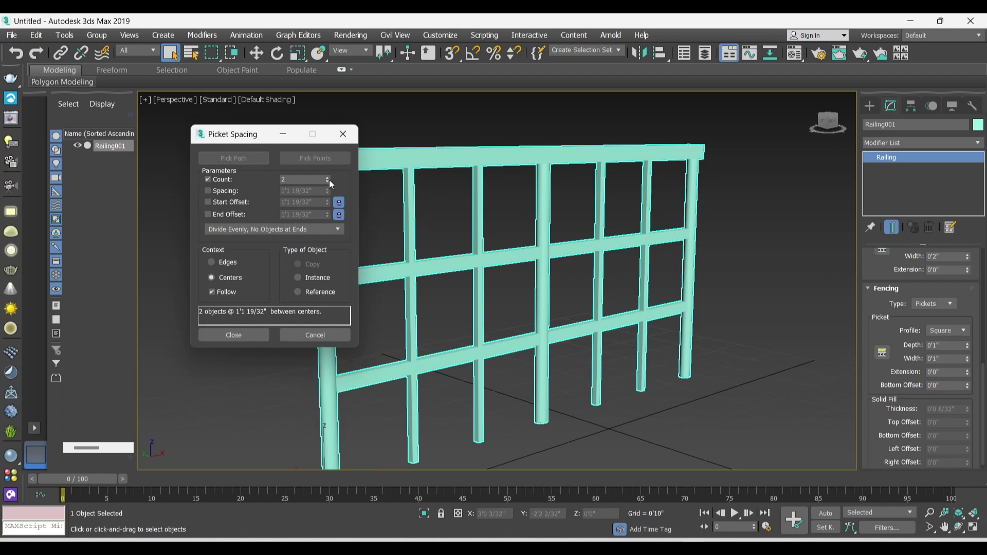
pyautogui.click(329, 181)
pyautogui.click(327, 175)
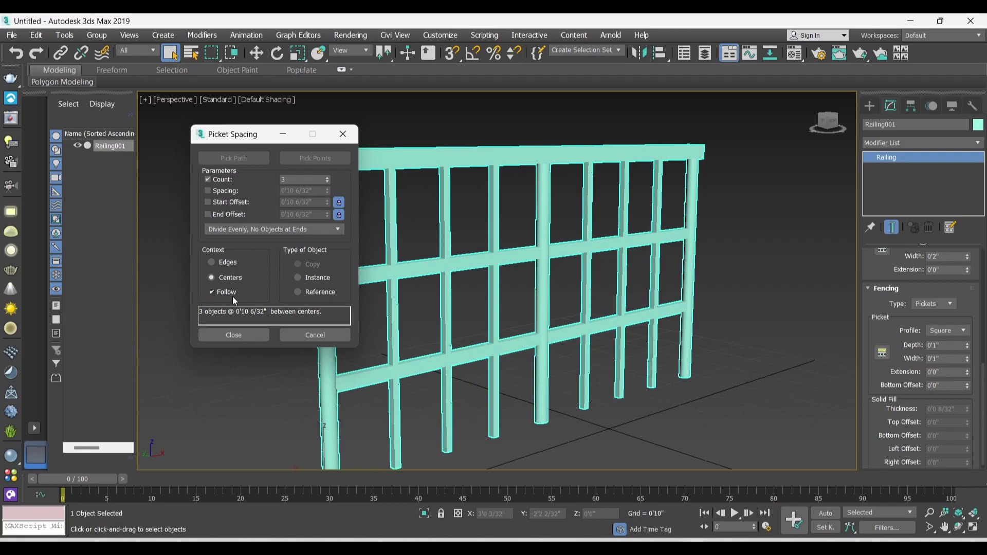
pyautogui.click(212, 292)
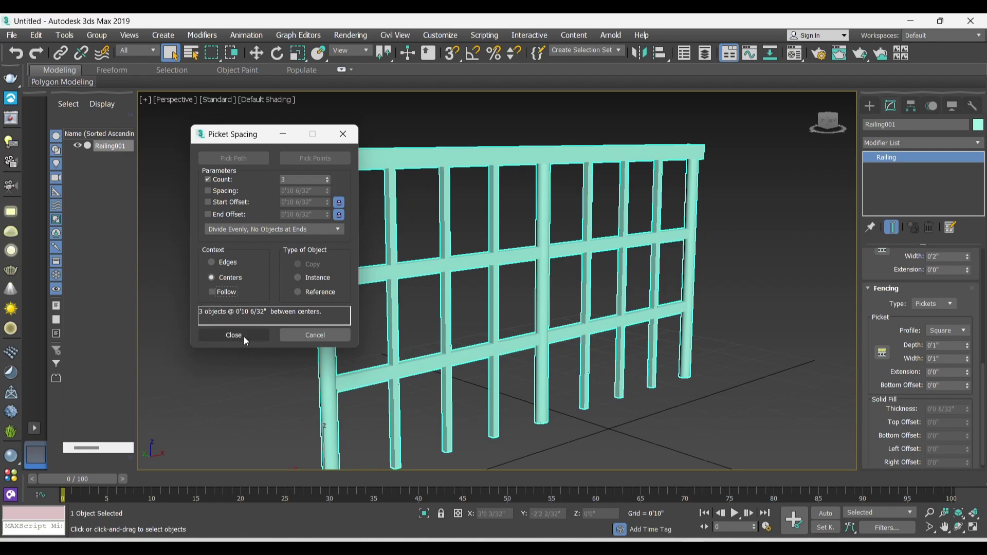
# - Set the pickets' bottom offset to 0'5 14/32" and extension to 0'2"
pyautogui.click(262, 336)
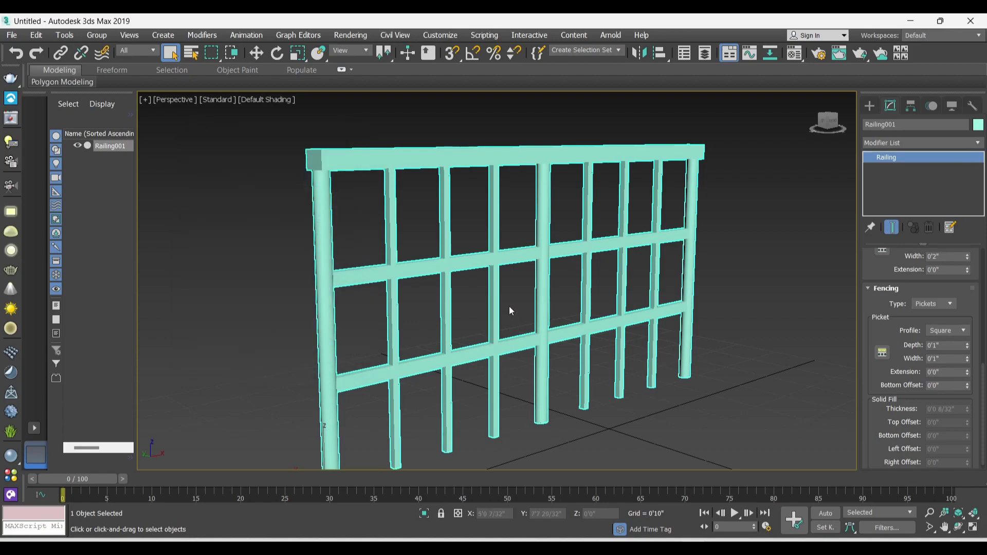
pyautogui.scroll(-3, 508, 306)
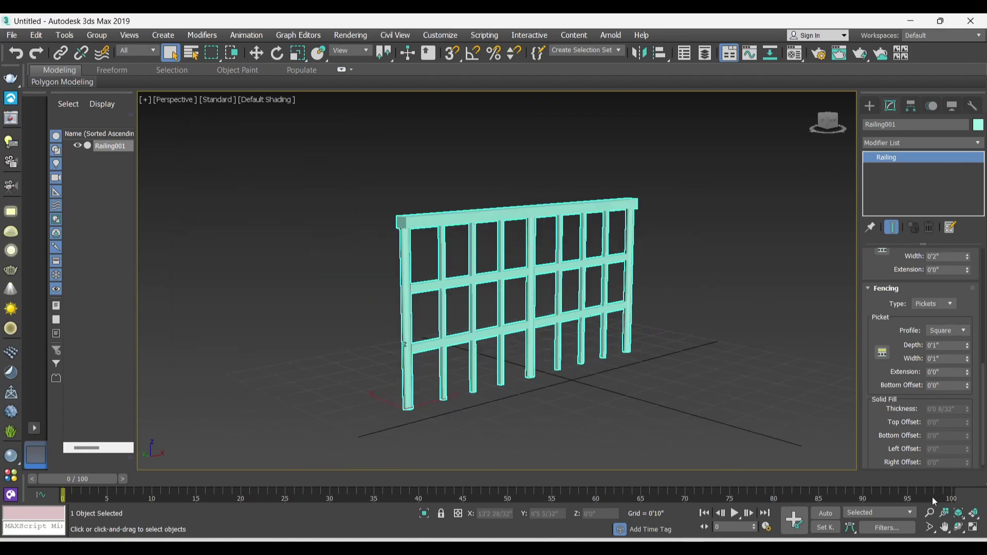
pyautogui.moveTo(888, 380); pyautogui.dragTo(873, 378)
pyautogui.scroll(-1, 880, 384)
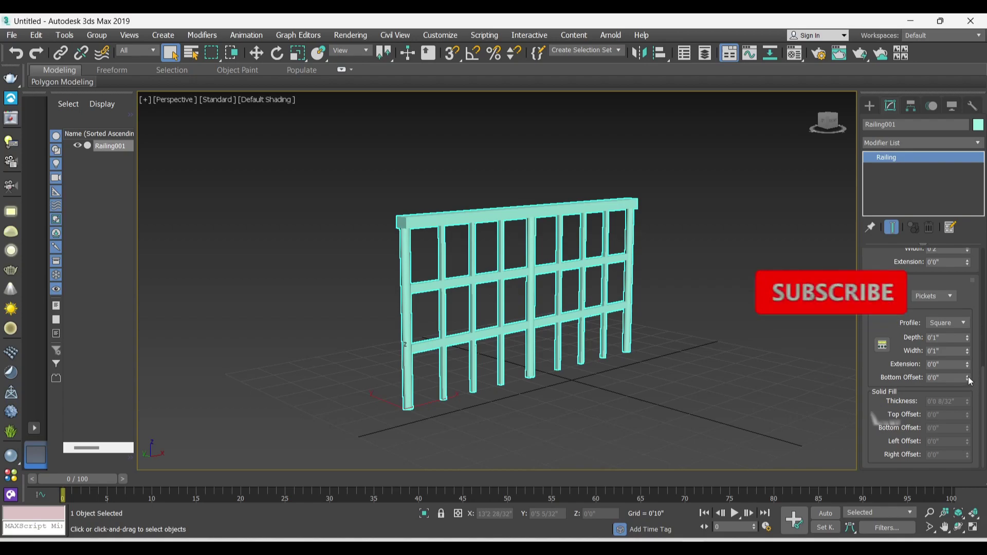
pyautogui.moveTo(970, 381)
pyautogui.mouseDown()
pyautogui.moveTo(960, 428)
pyautogui.moveTo(20, 515)
pyautogui.mouseUp()
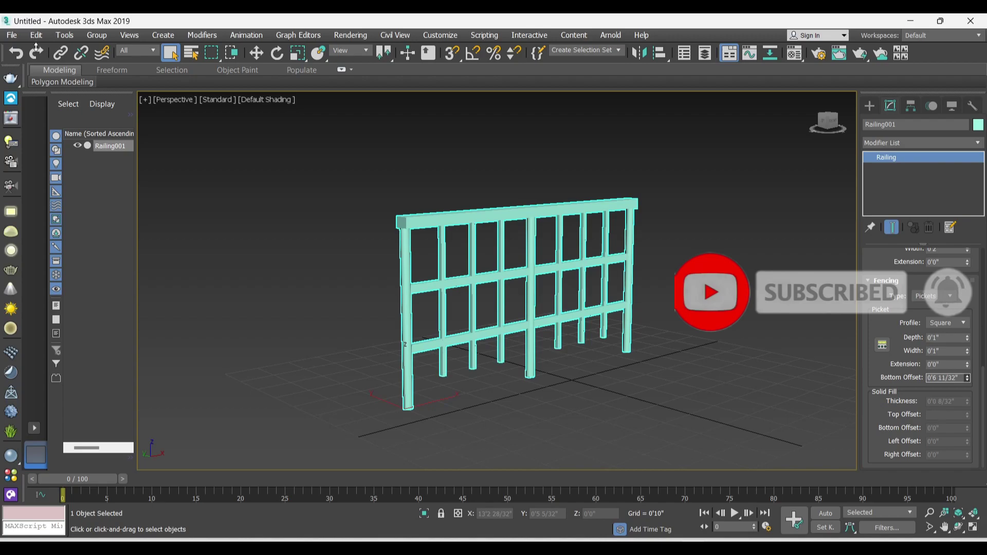
pyautogui.moveTo(25, 529)
pyautogui.mouseDown()
pyautogui.moveTo(44, 19)
pyautogui.moveTo(61, 51)
pyautogui.moveTo(967, 377)
pyautogui.moveTo(982, 368)
pyautogui.moveTo(968, 360)
pyautogui.mouseUp()
# - Thicken the pickets to depth 0'1 5/32" and width 0'1 2/32", then deselect
pyautogui.scroll(5, 409, 279)
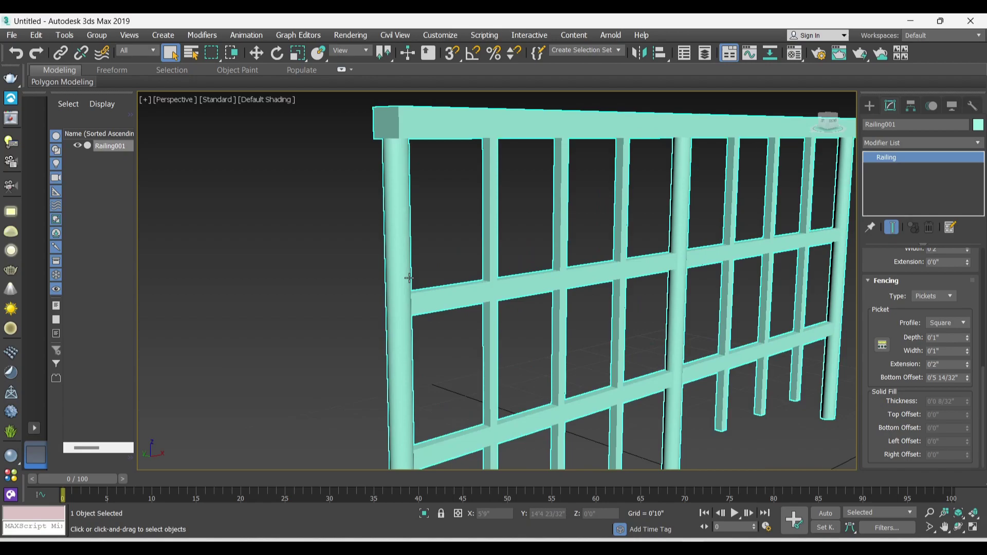
pyautogui.scroll(-5, 409, 278)
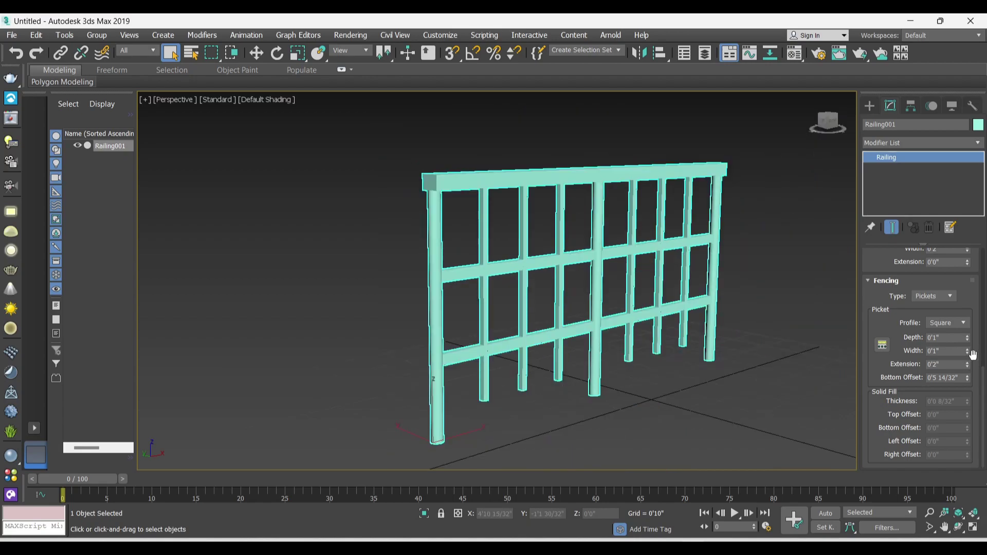
pyautogui.moveTo(966, 350); pyautogui.dragTo(968, 336)
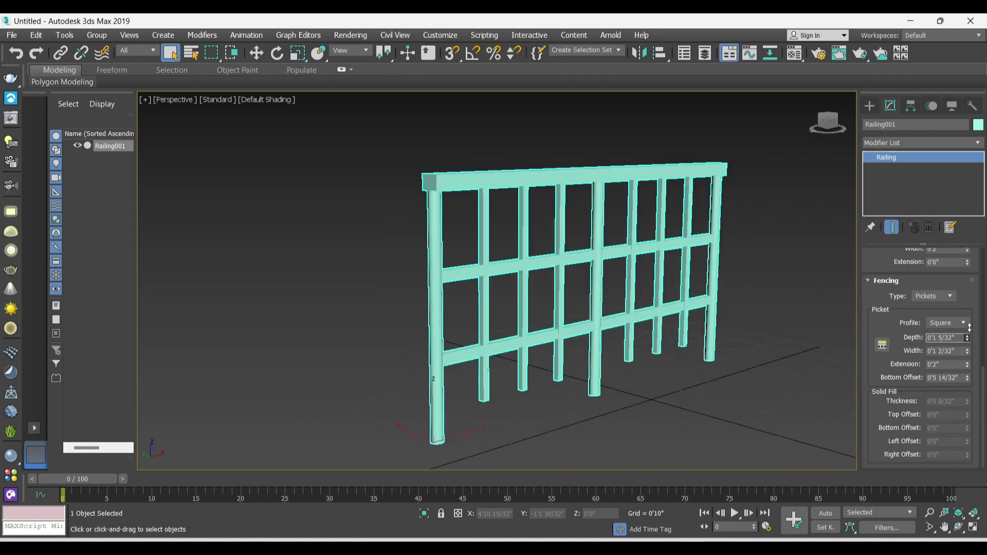
pyautogui.click(729, 349)
pyautogui.scroll(-3, 624, 319)
# - Delete Railing001, leaving the grid empty
pyautogui.scroll(4, 623, 320)
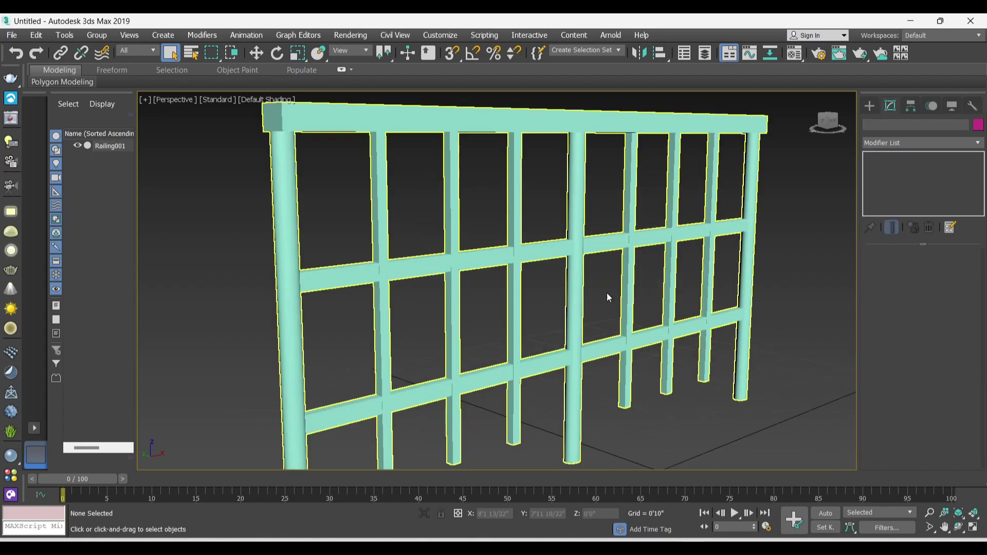
pyautogui.scroll(-4, 606, 292)
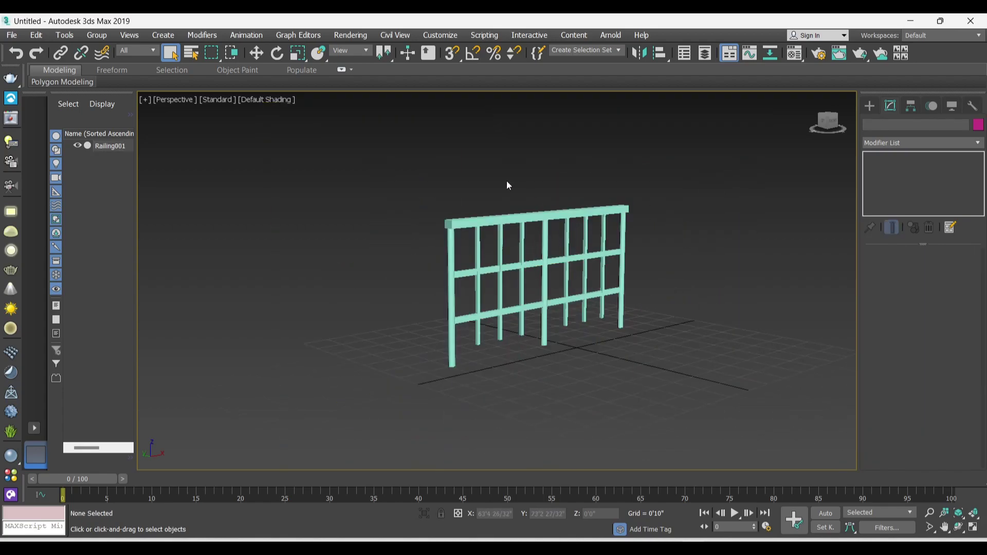
pyautogui.moveTo(410, 188); pyautogui.dragTo(714, 375)
pyautogui.press('Delete')
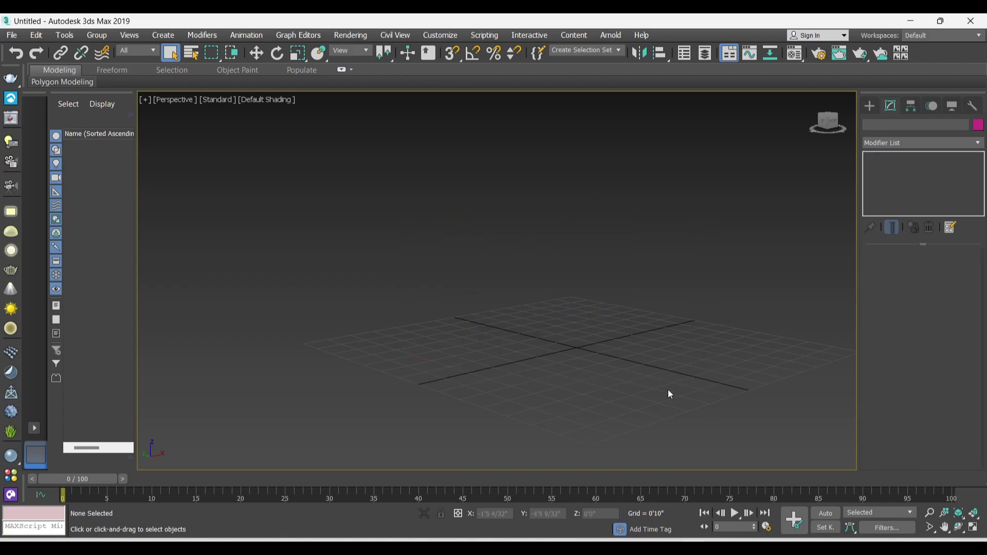
# - Start AEC Extended Wall creation at 0'5" width and 8'0" height
pyautogui.click(869, 105)
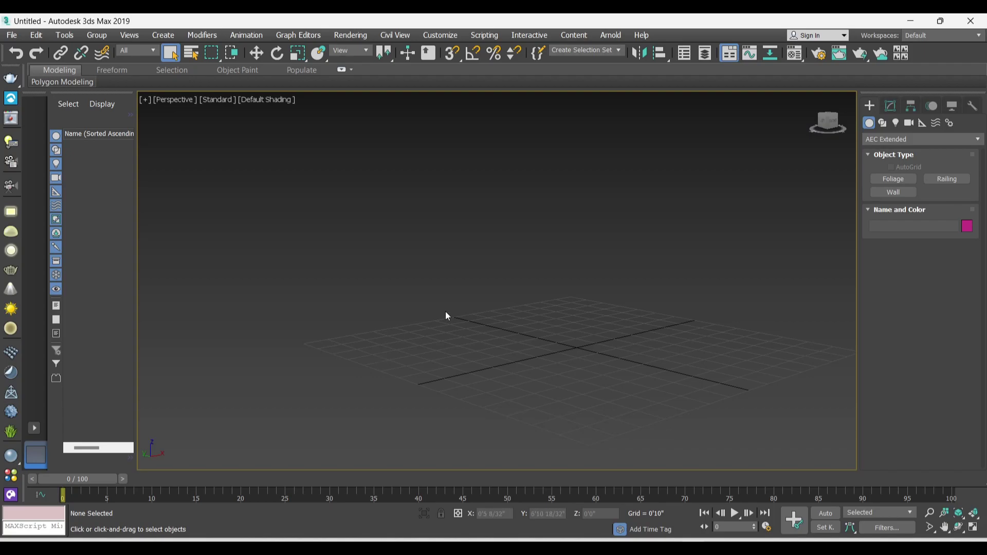
pyautogui.moveTo(445, 311)
pyautogui.keyDown('alt'); pyautogui.mouseDown(button='middle')
pyautogui.moveTo(425, 290)
pyautogui.moveTo(434, 340)
pyautogui.moveTo(432, 238)
pyautogui.moveTo(451, 297)
pyautogui.mouseUp(button='middle'); pyautogui.keyUp('alt')
pyautogui.click(907, 192)
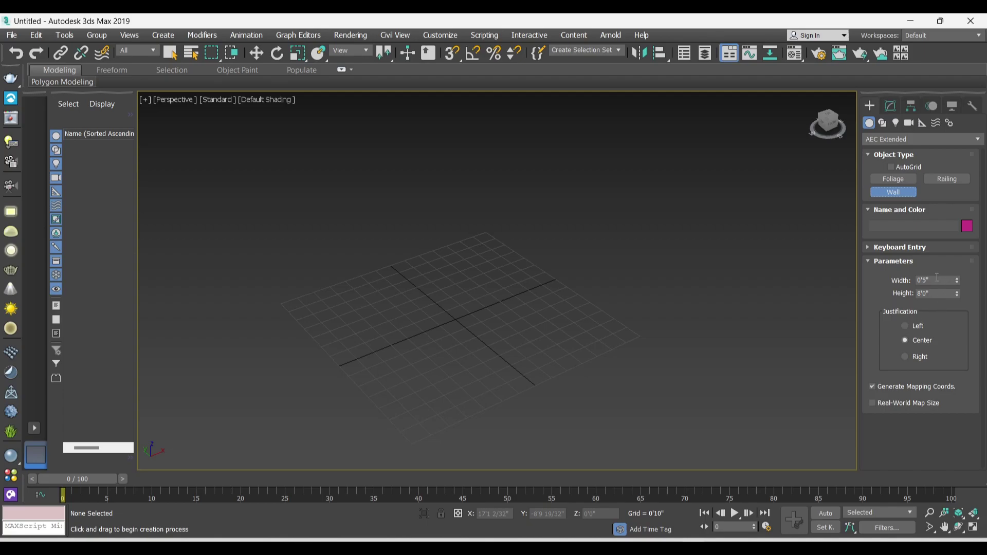
pyautogui.click(371, 343)
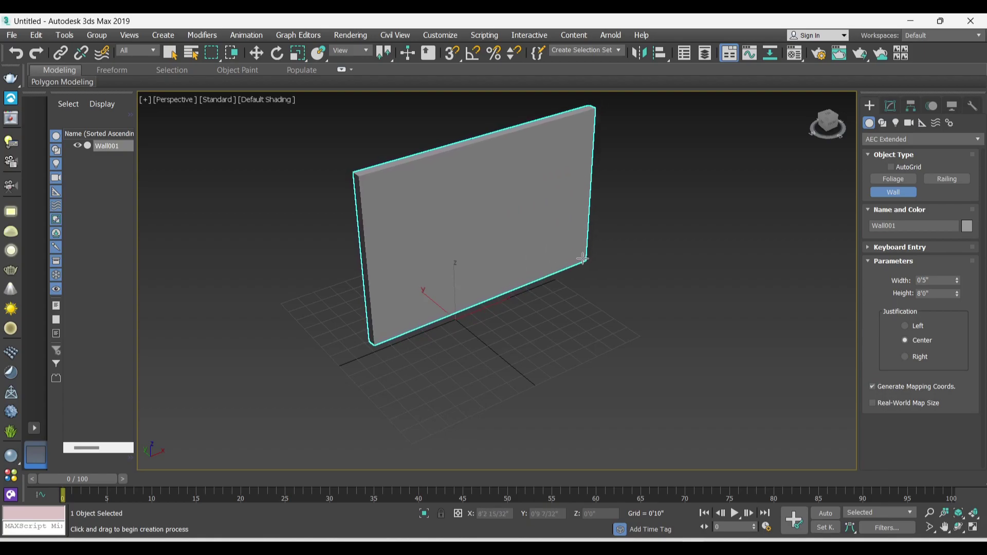
pyautogui.click(585, 265)
pyautogui.rightClick(623, 265)
pyautogui.rightClick(612, 294)
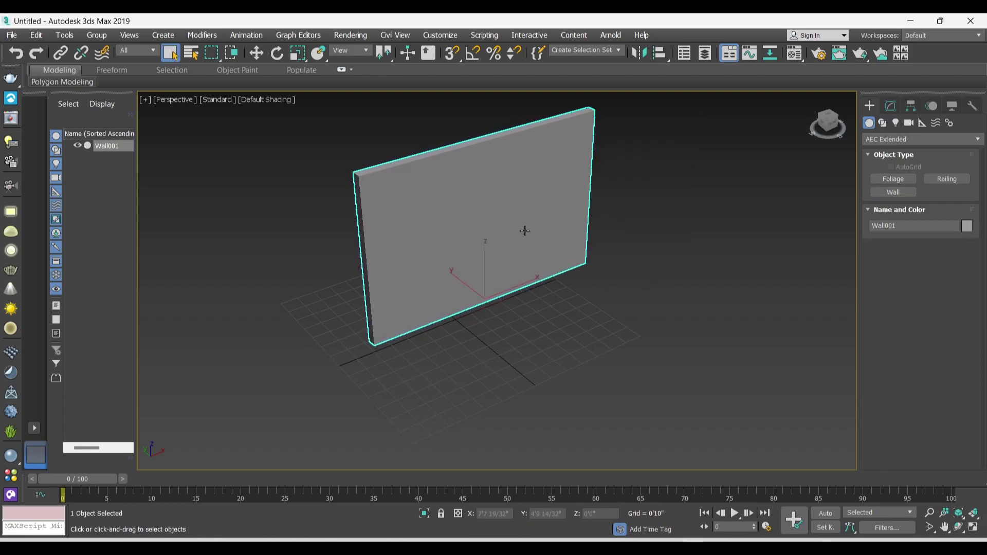
pyautogui.click(890, 106)
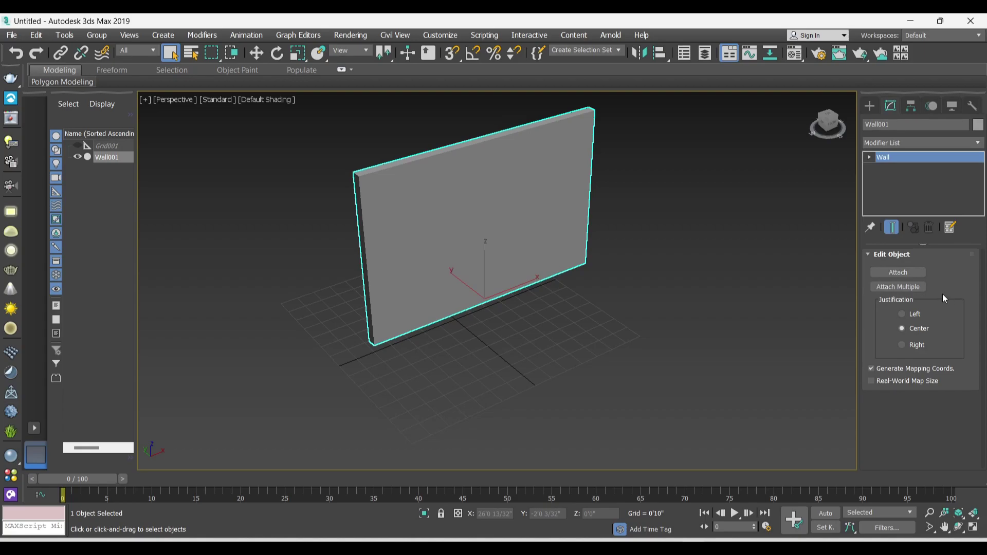
pyautogui.click(903, 313)
pyautogui.click(905, 344)
pyautogui.click(906, 315)
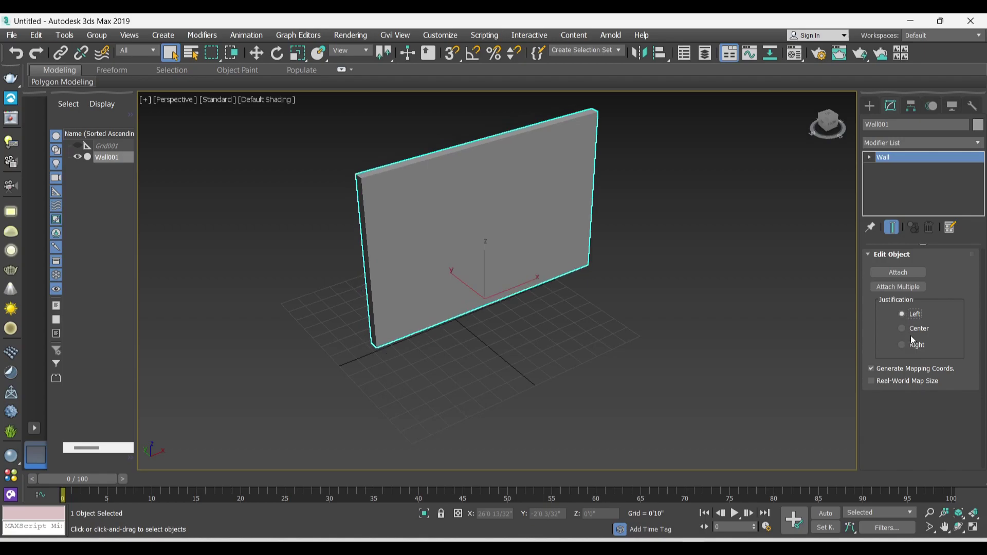
pyautogui.click(666, 288)
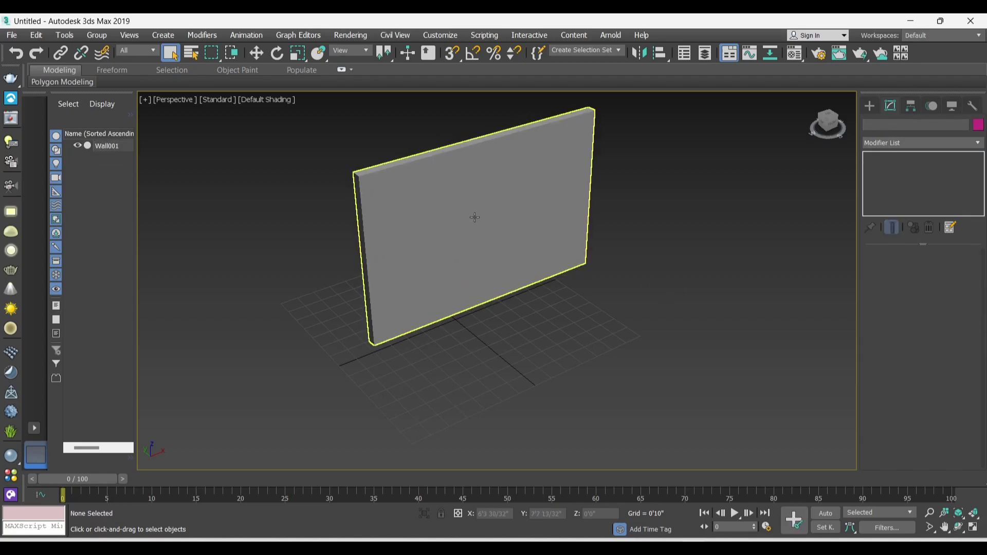
pyautogui.click(482, 263)
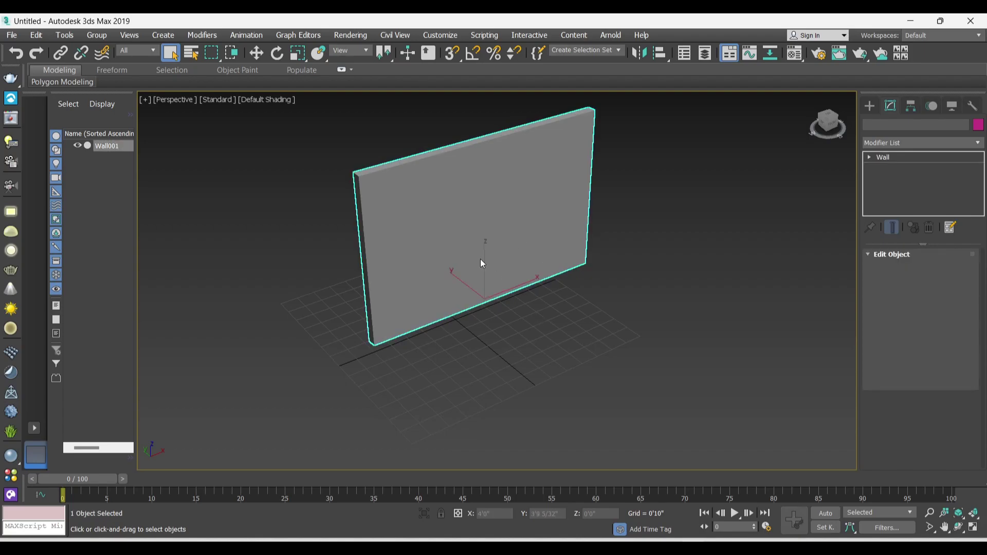
pyautogui.click(650, 252)
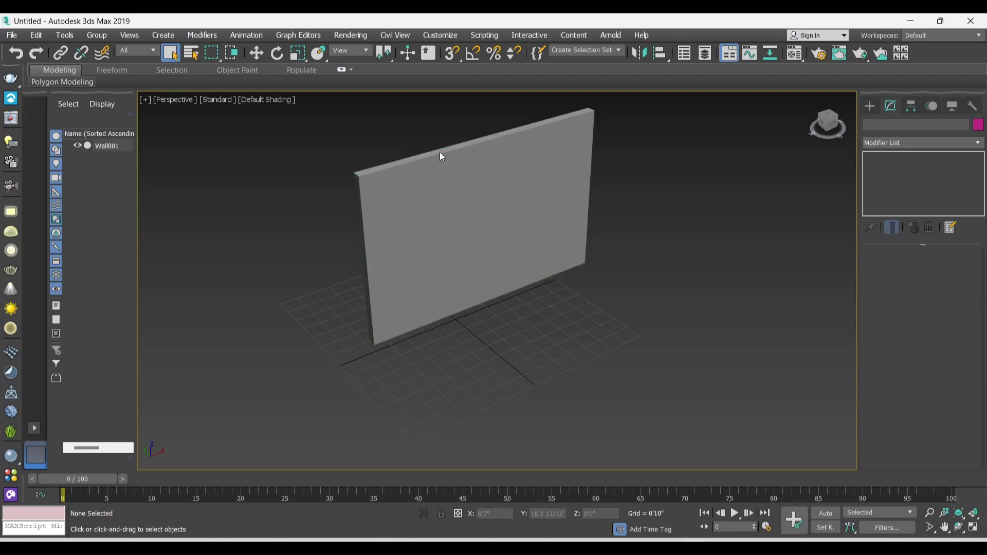
pyautogui.click(425, 159)
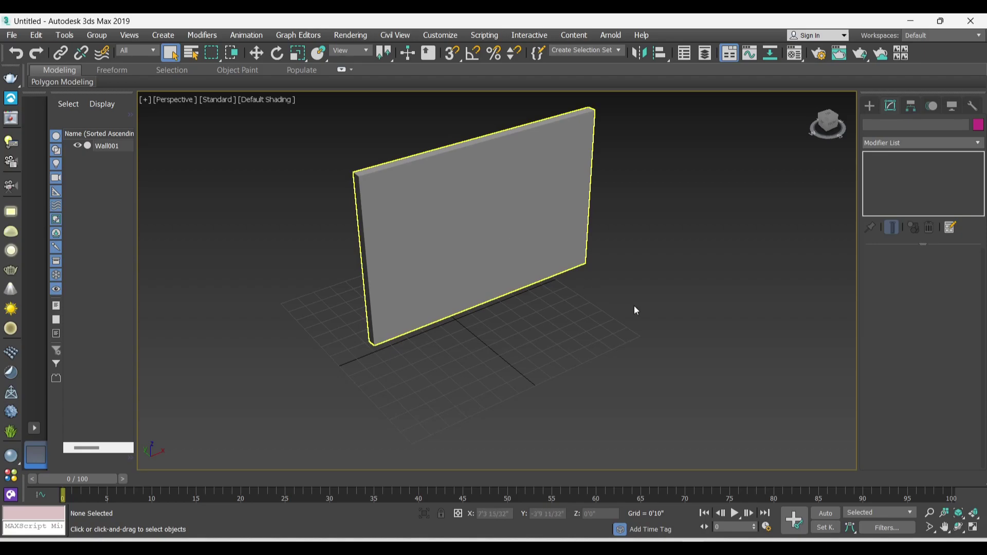
pyautogui.moveTo(649, 334); pyautogui.dragTo(409, 153)
# - Delete the trial wall, restart Wall creation and enable Grid Points snapping
pyautogui.press('Delete')
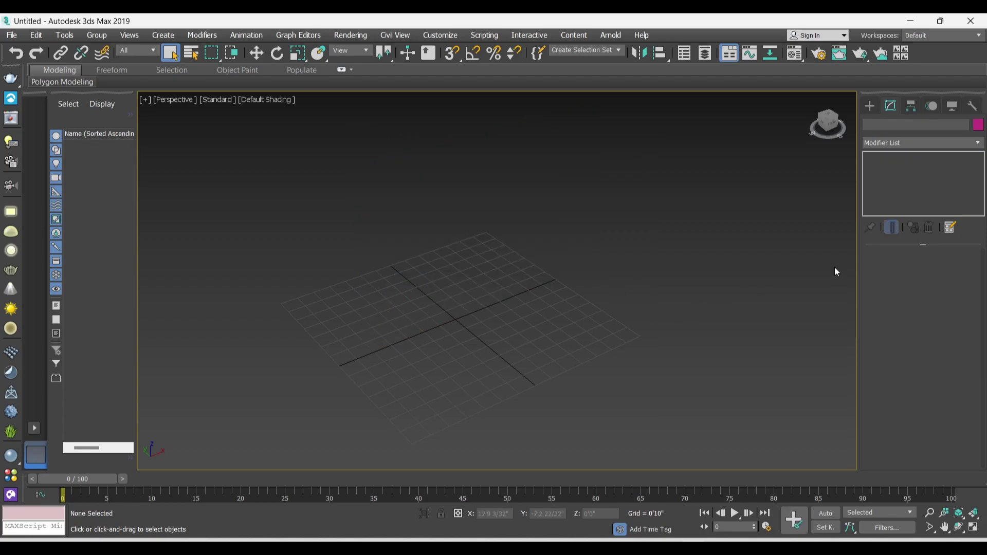
pyautogui.click(870, 105)
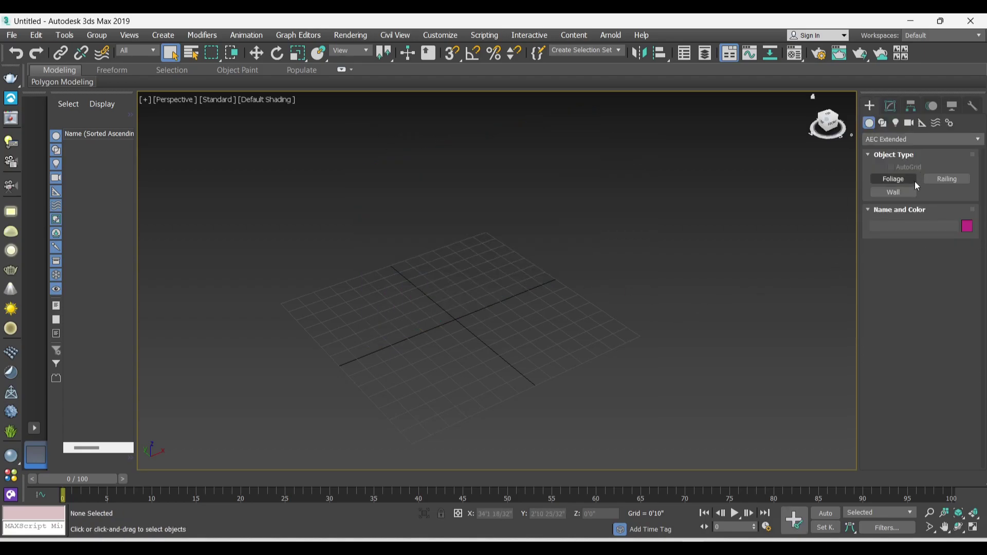
pyautogui.click(895, 192)
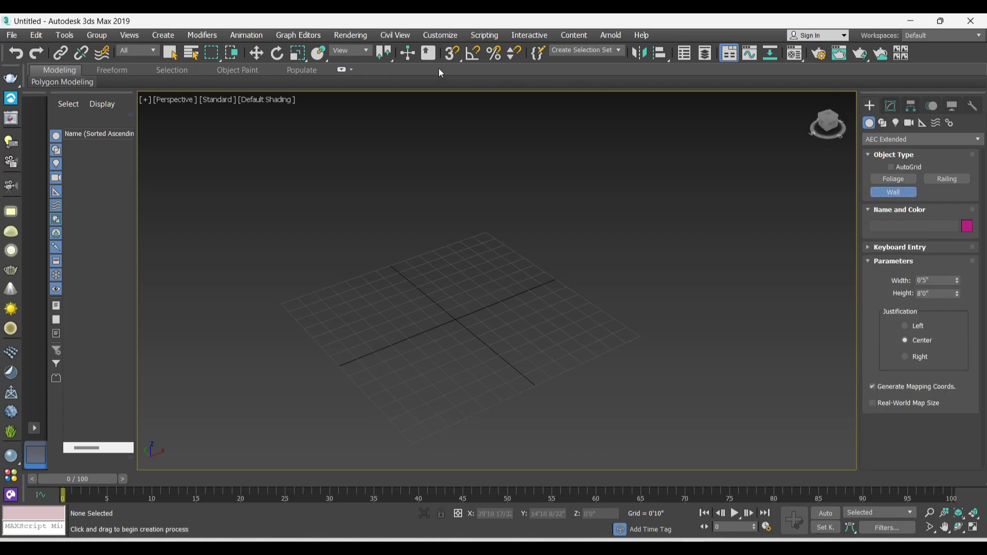
pyautogui.click(447, 54)
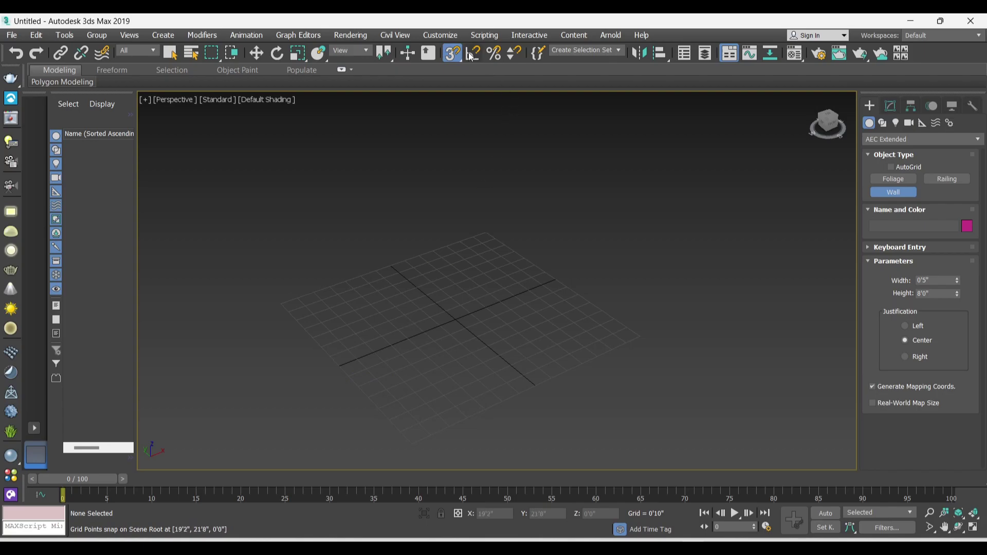
pyautogui.rightClick(452, 53)
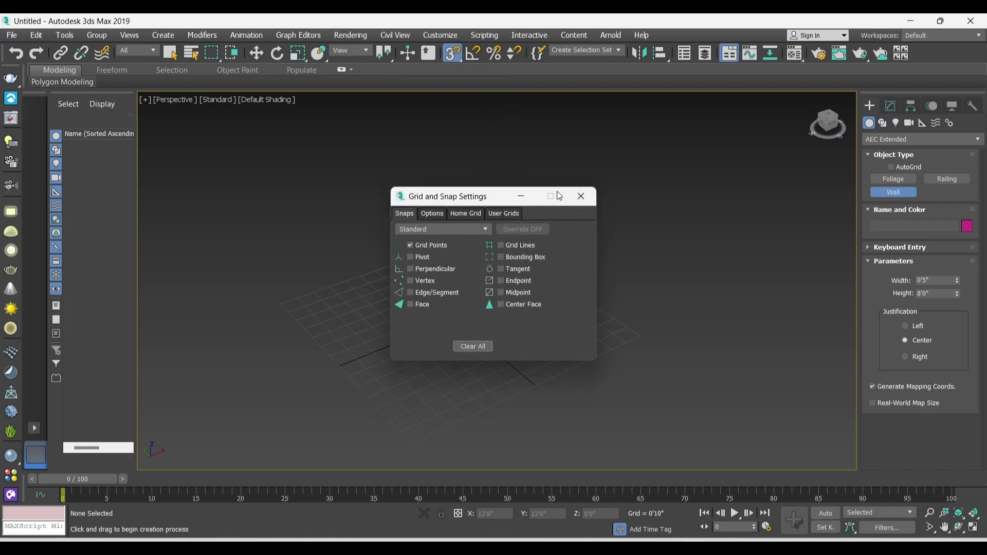
pyautogui.click(530, 196)
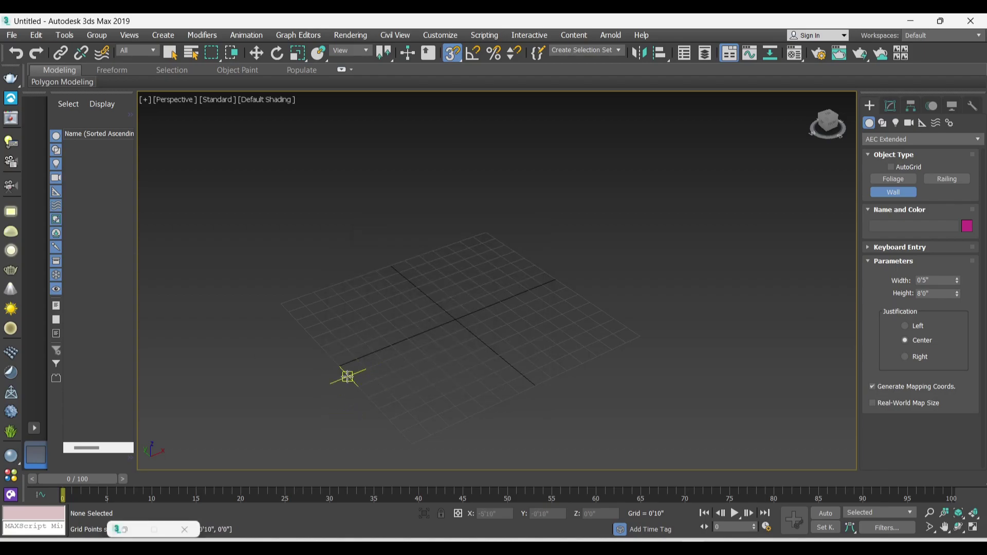
# - Draw Wall001's first segments by clicking grid-snapped corners
pyautogui.click(347, 377)
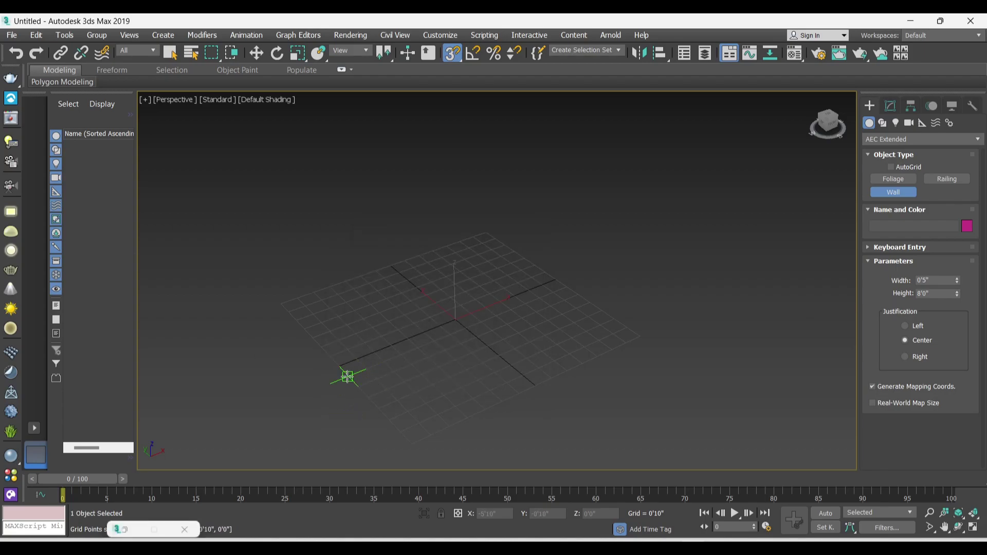
pyautogui.click(561, 285)
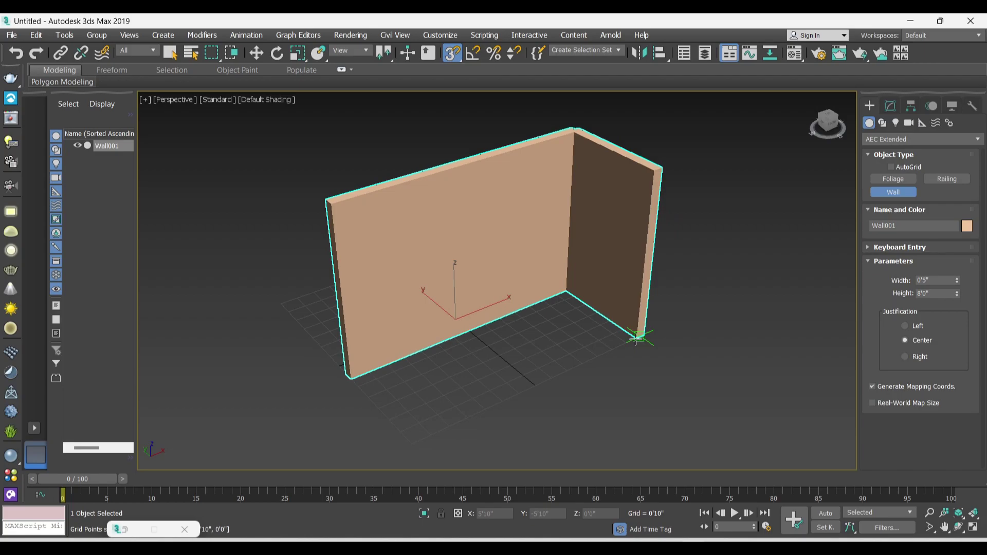
pyautogui.scroll(3, 643, 331)
pyautogui.scroll(2, 637, 337)
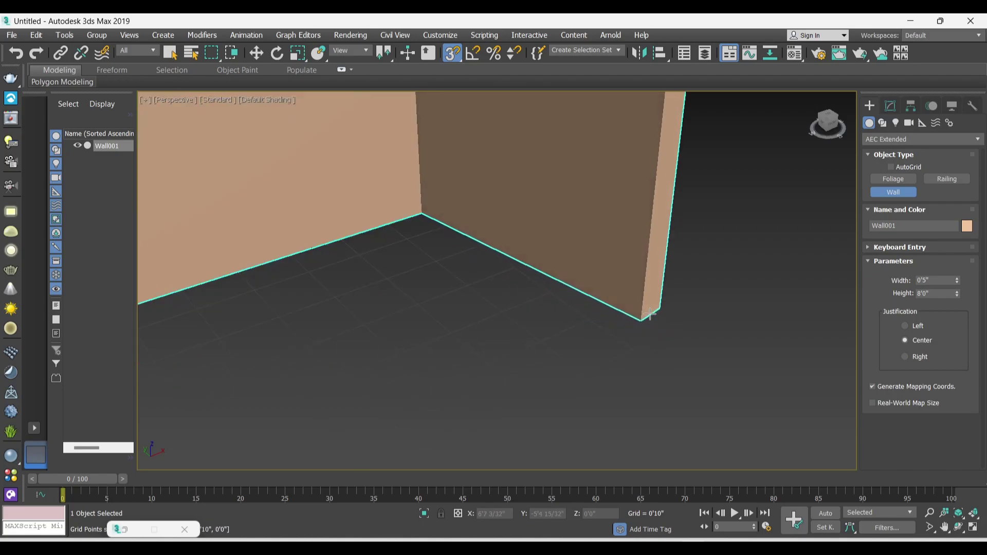
pyautogui.click(632, 342)
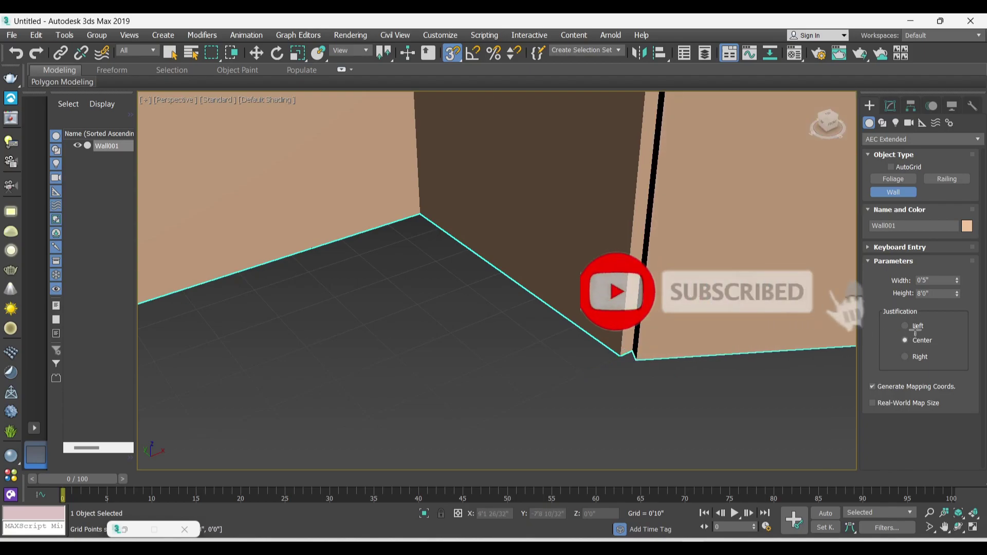
pyautogui.scroll(-5, 684, 329)
pyautogui.scroll(2, 656, 275)
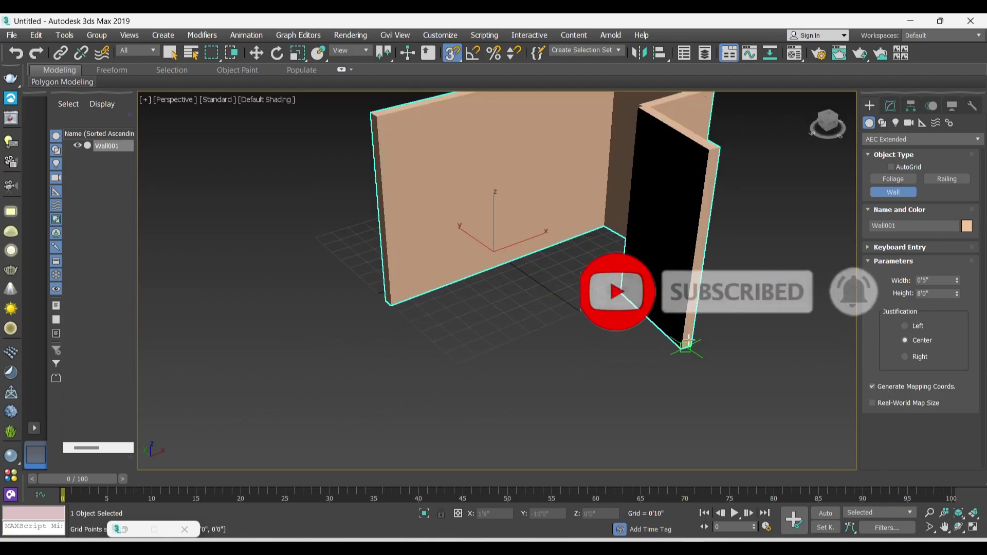
pyautogui.click(698, 340)
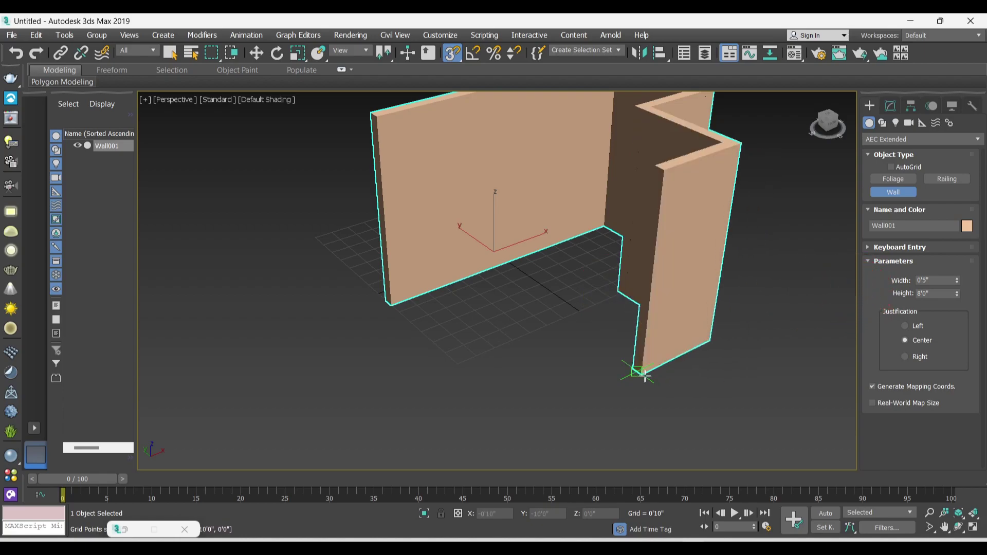
pyautogui.scroll(-4, 643, 371)
pyautogui.scroll(2, 599, 403)
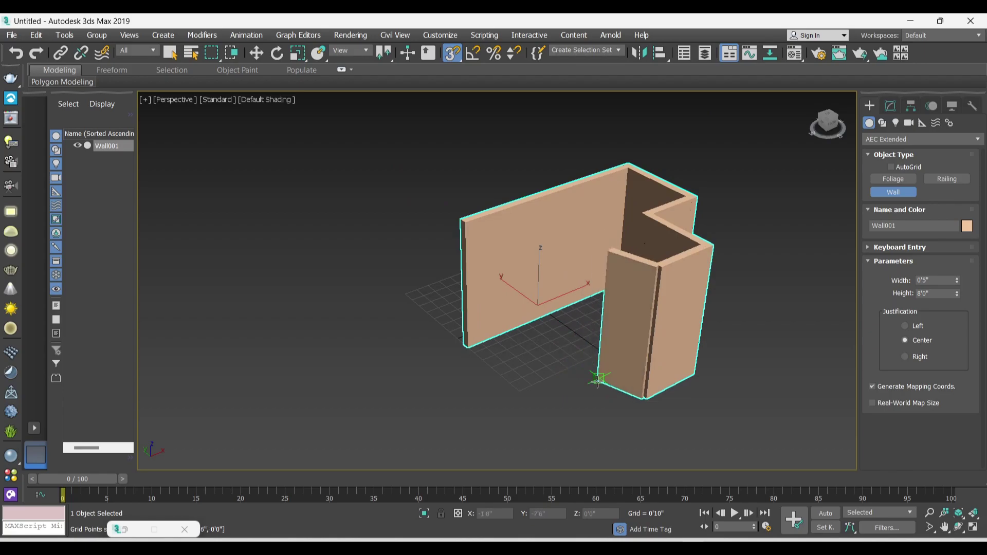
# - Add the last corners, close the loop with Weld Point Yes, and end wall creation
pyautogui.click(589, 360)
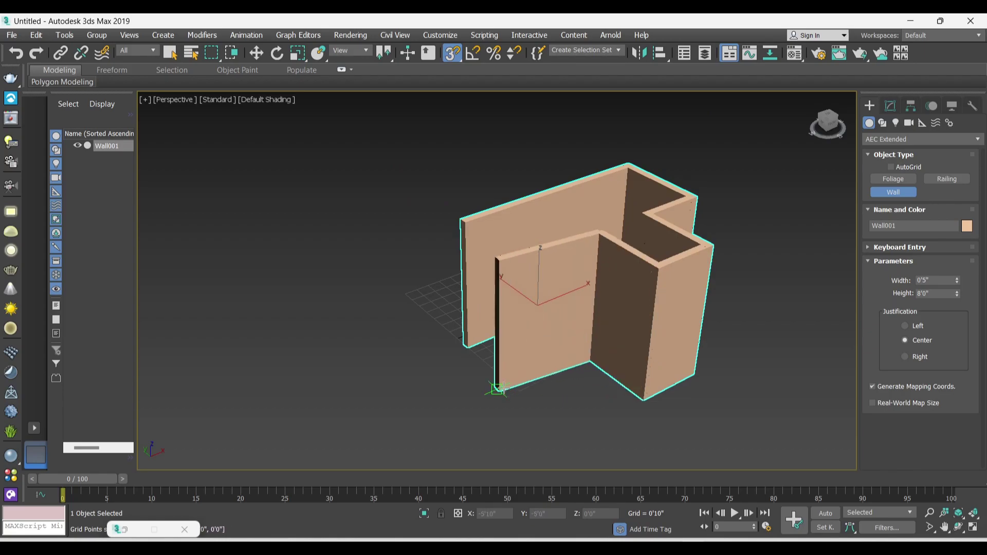
pyautogui.click(519, 392)
pyautogui.click(473, 353)
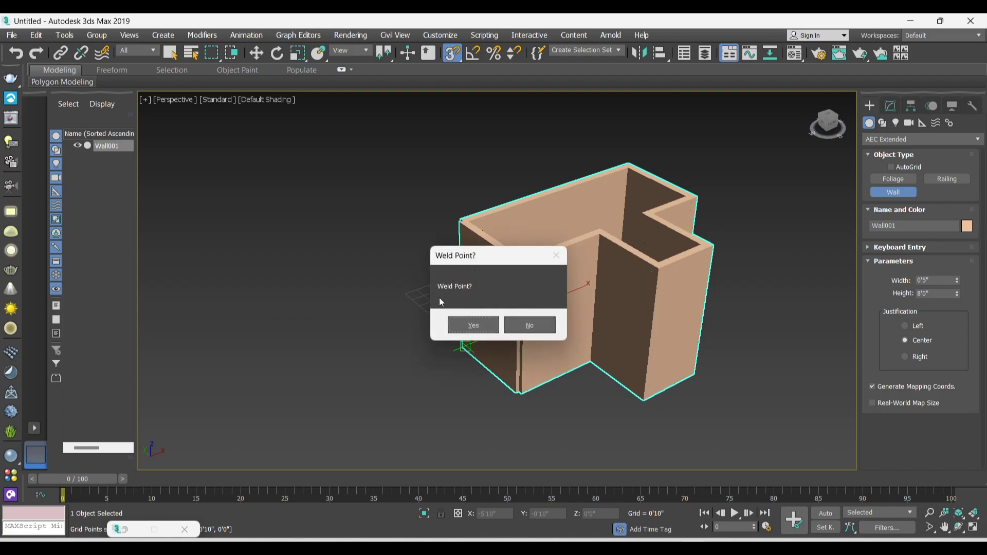
pyautogui.click(474, 329)
pyautogui.scroll(-3, 501, 322)
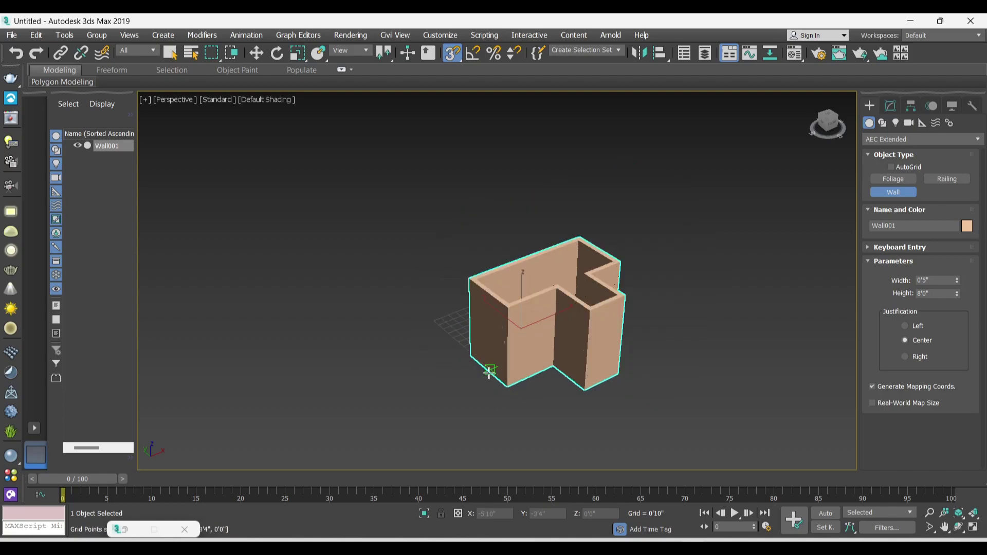
pyautogui.scroll(-5, 501, 322)
pyautogui.scroll(6, 501, 321)
pyautogui.rightClick(501, 321)
pyautogui.moveTo(483, 360)
pyautogui.keyDown('alt'); pyautogui.mouseDown(button='middle')
pyautogui.moveTo(502, 360)
pyautogui.moveTo(461, 297)
pyautogui.moveTo(593, 345)
pyautogui.moveTo(581, 319)
pyautogui.moveTo(562, 313)
pyautogui.moveTo(520, 331)
pyautogui.moveTo(552, 358)
pyautogui.moveTo(594, 307)
pyautogui.mouseUp(button='middle'); pyautogui.keyUp('alt')
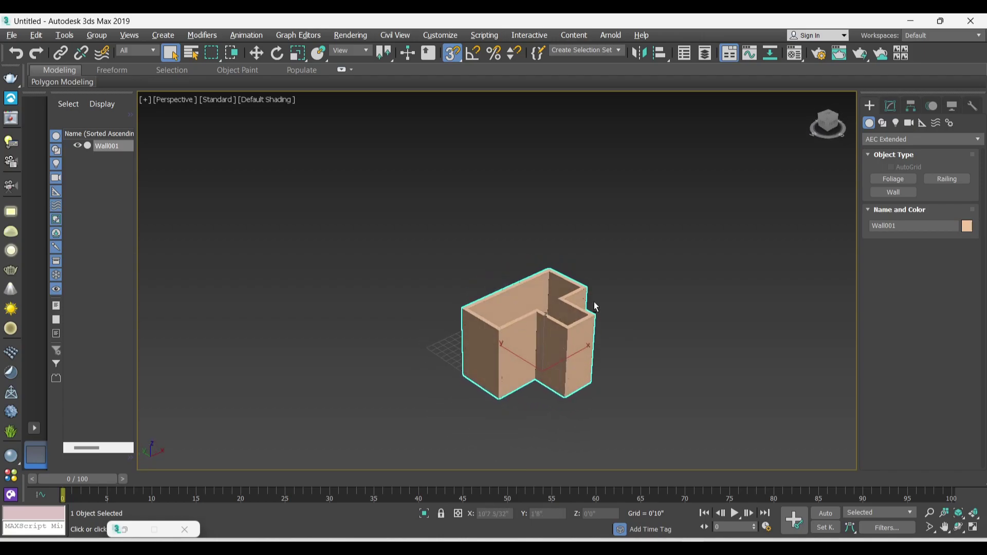
# - Choose Windows > Awning creation and return to the four-viewport layout
pyautogui.click(923, 138)
pyautogui.click(896, 244)
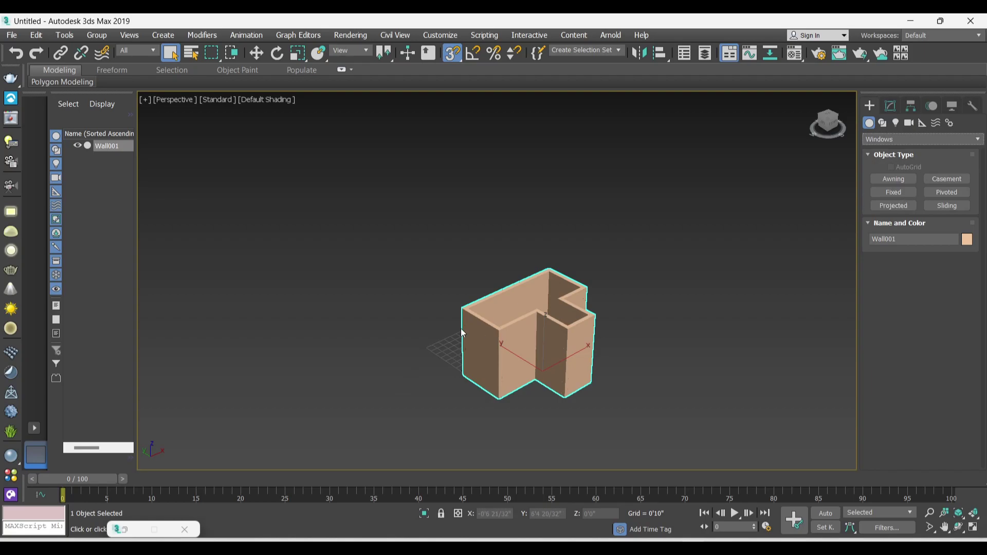
pyautogui.click(900, 180)
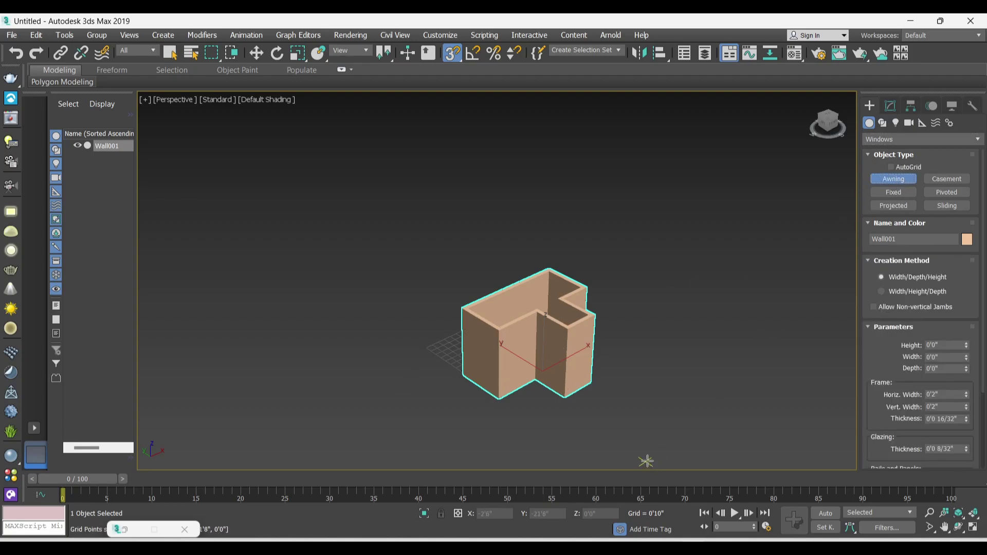
pyautogui.hotkey('alt', 'w')
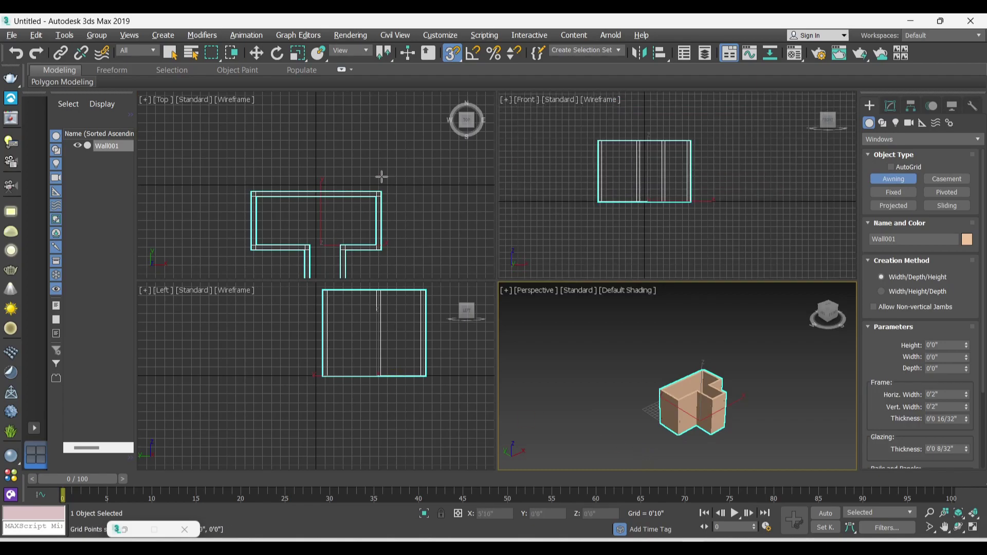
pyautogui.scroll(-3, 390, 165)
pyautogui.scroll(5, 359, 169)
pyautogui.scroll(3, 260, 170)
pyautogui.scroll(3, 284, 176)
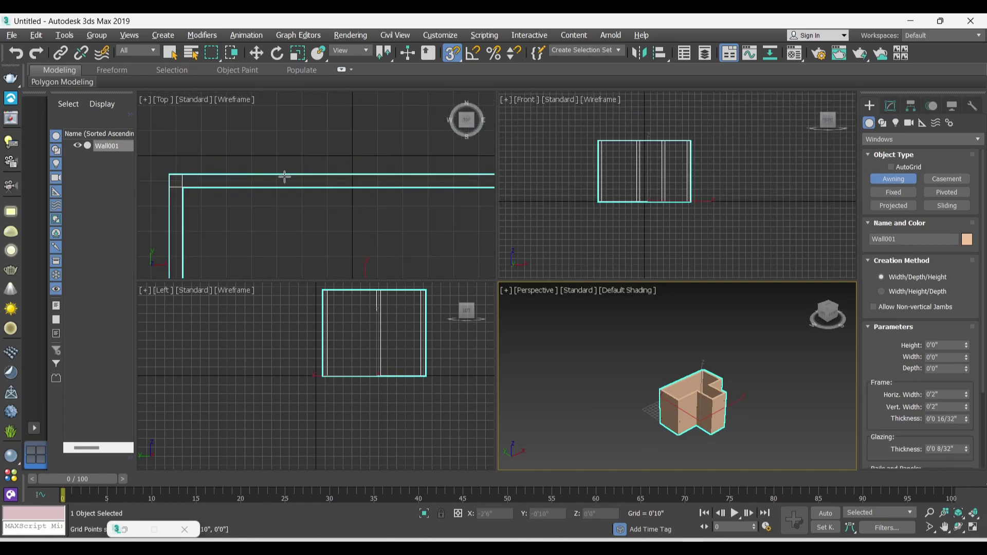
# - With snapping off, draw a 3'11"-wide awning window into the front wall in Top view
pyautogui.click(446, 54)
pyautogui.moveTo(338, 156); pyautogui.dragTo(316, 160, button='middle')
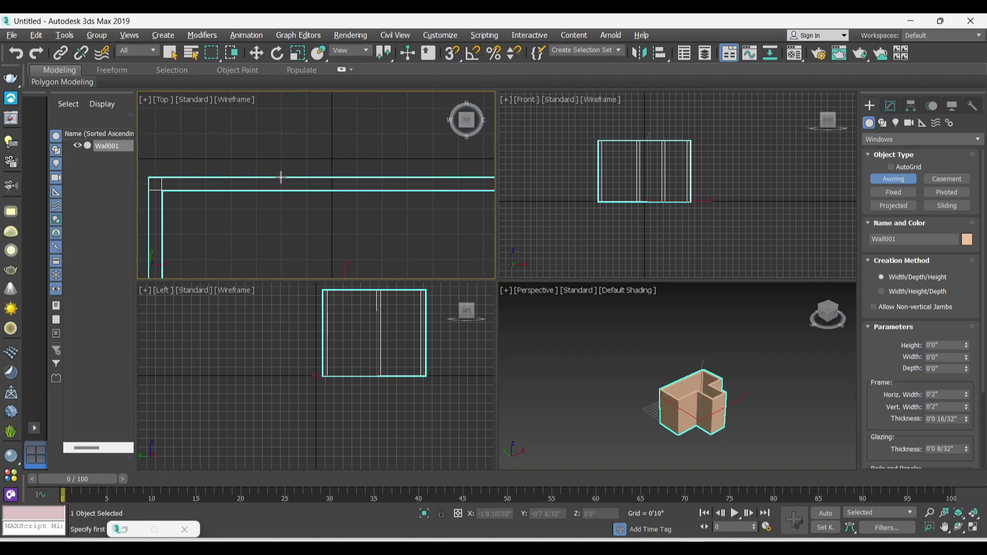
pyautogui.moveTo(281, 177); pyautogui.dragTo(401, 180)
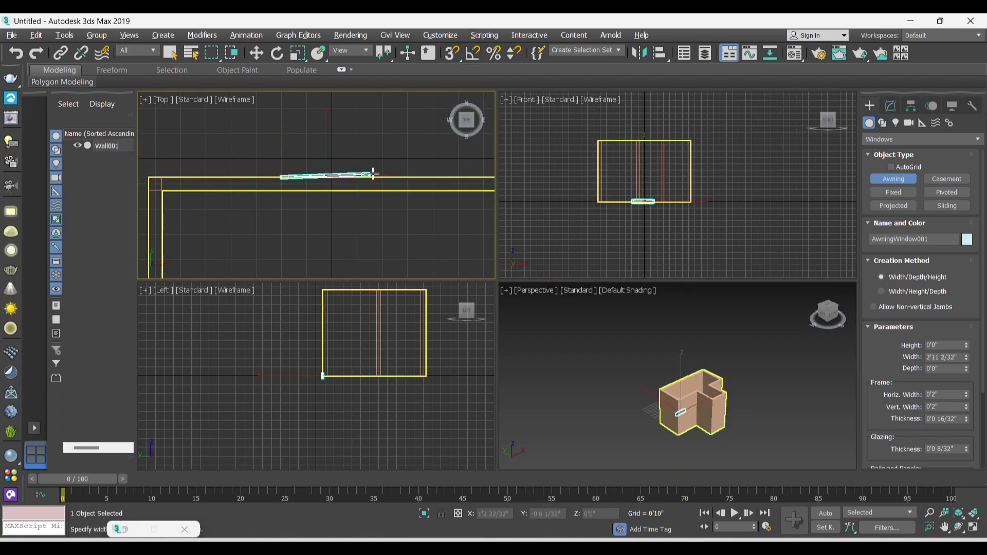
pyautogui.click(404, 191)
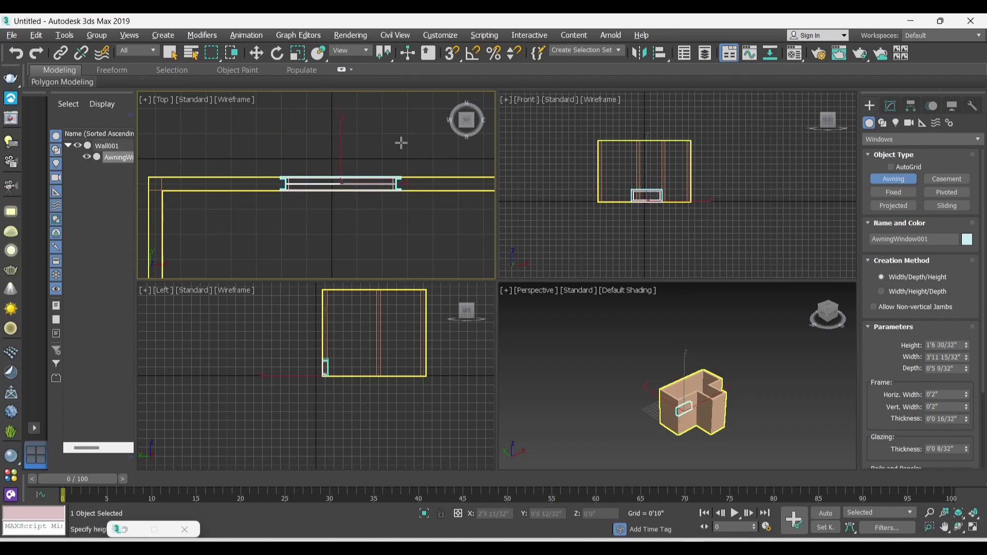
pyautogui.click(396, 143)
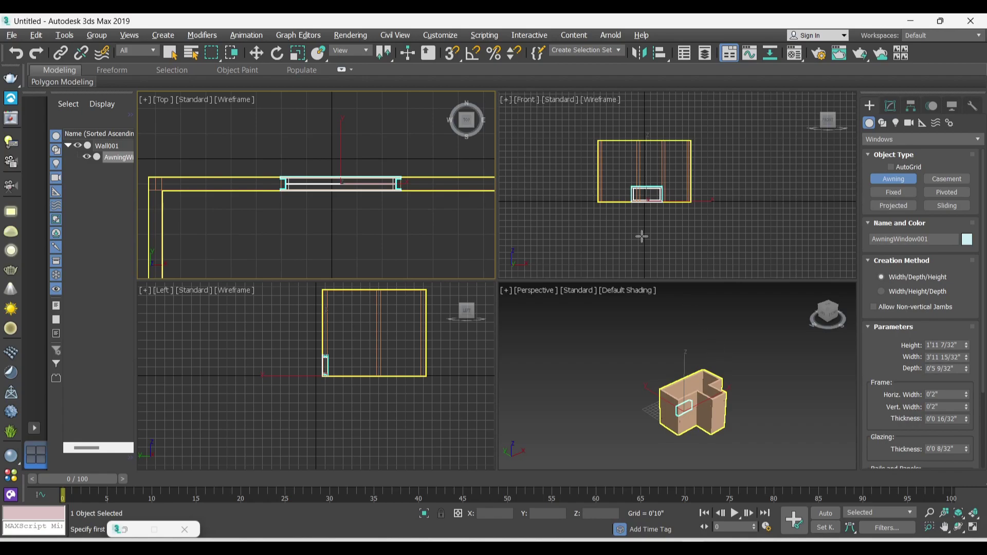
pyautogui.rightClick(637, 311)
pyautogui.click(630, 321)
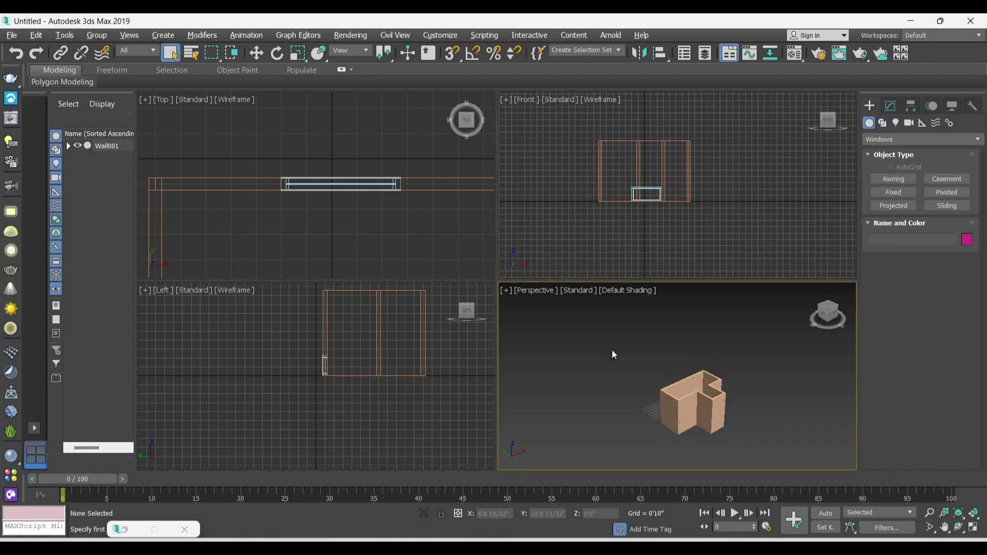
# - Maximize the perspective view, zoom to the wall, and select the awning window for modifying
pyautogui.hotkey('alt', 'w')
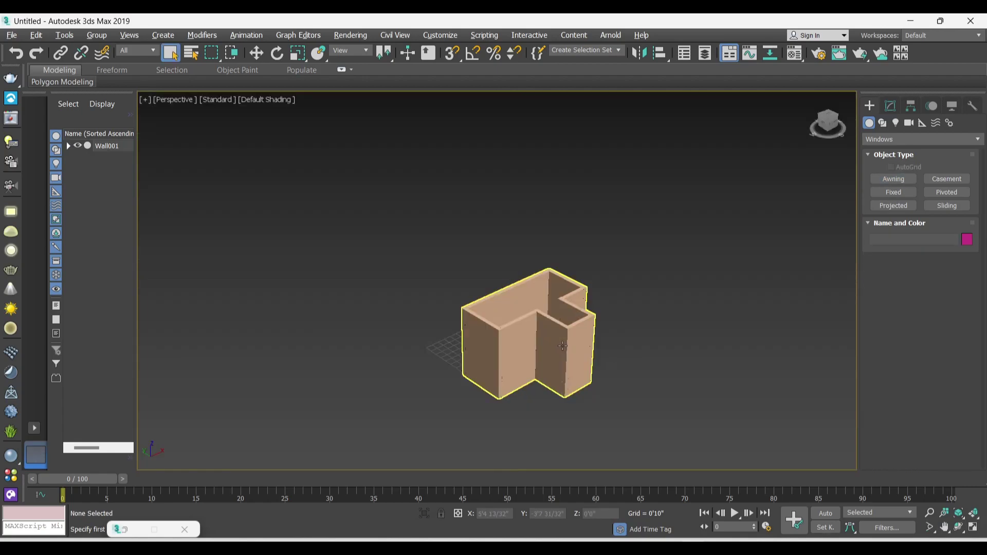
pyautogui.keyDown('alt'); pyautogui.moveTo(563, 346); pyautogui.dragTo(665, 327, button='middle'); pyautogui.keyUp('alt')
pyautogui.scroll(3, 577, 291)
pyautogui.scroll(2, 485, 370)
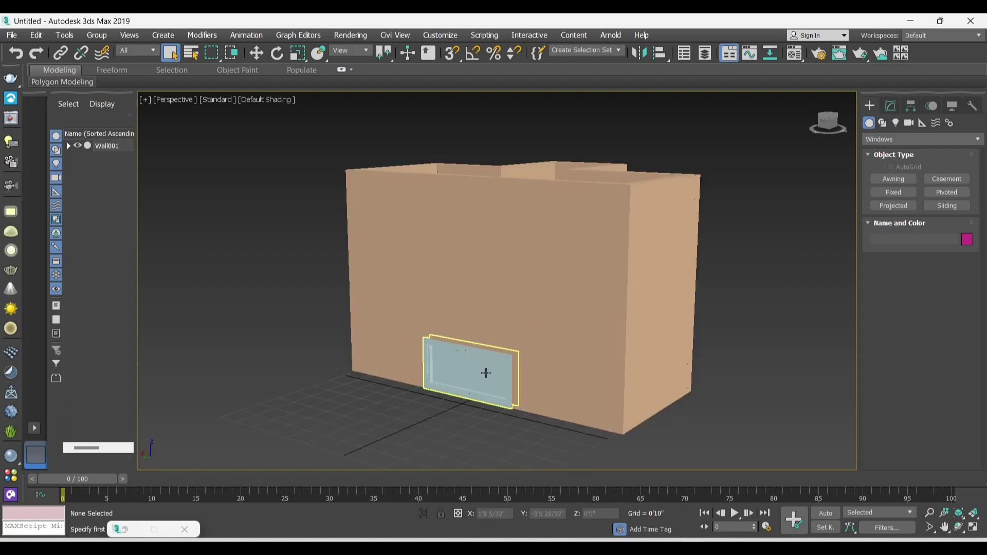
pyautogui.click(486, 372)
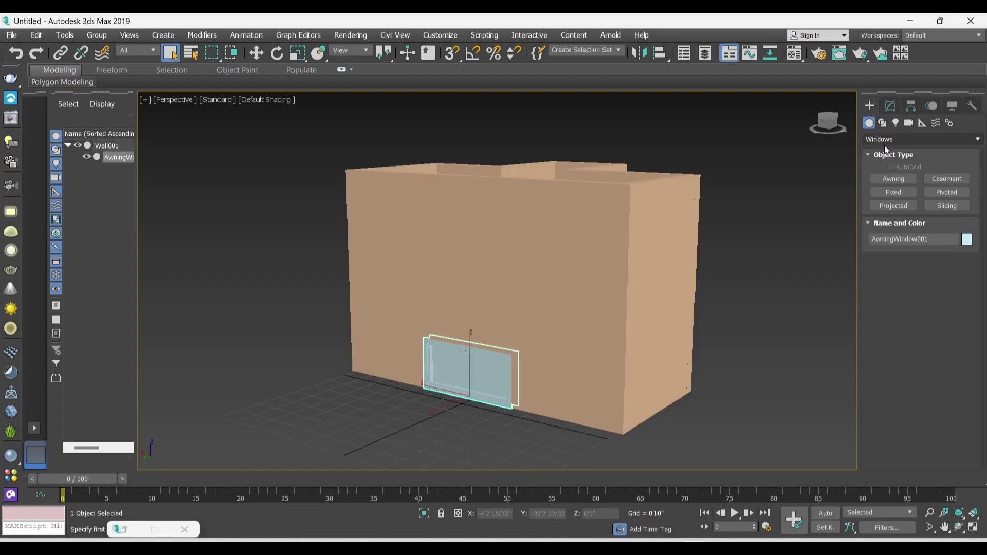
pyautogui.click(889, 106)
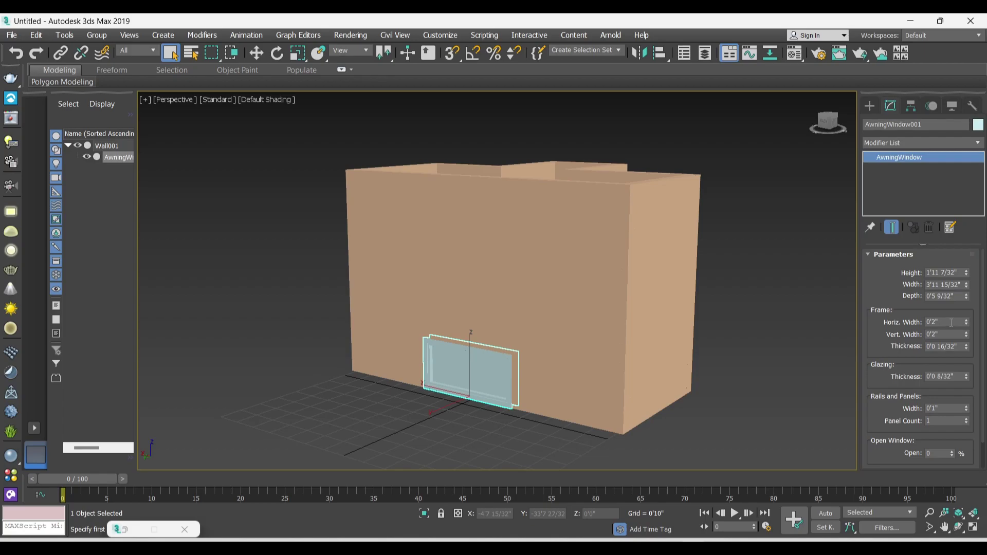
# - Set the window to Height 4'0", Width 3'0", Depth 0'9" and deselect it
pyautogui.moveTo(959, 273); pyautogui.dragTo(927, 272)
pyautogui.write("4'")
pyautogui.press('Return')
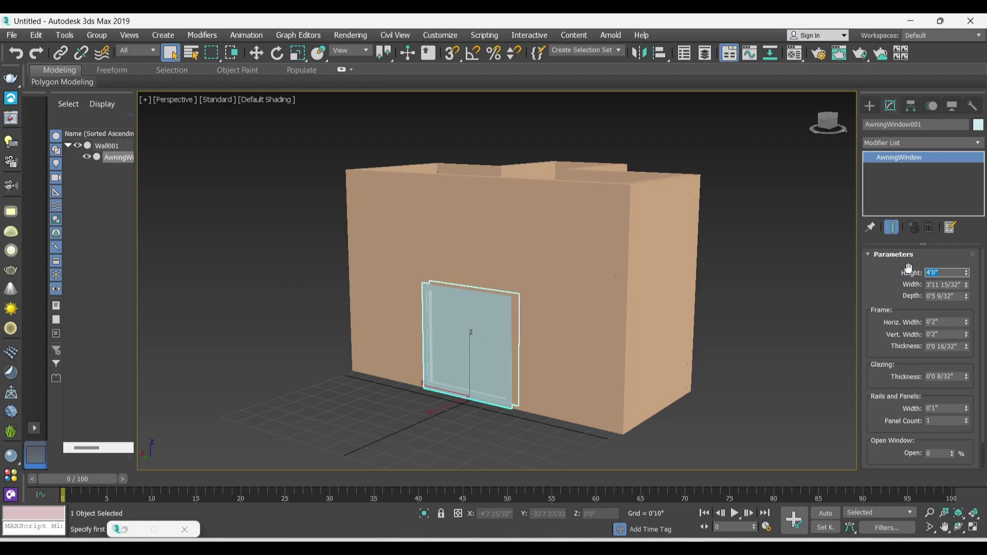
pyautogui.click(960, 284)
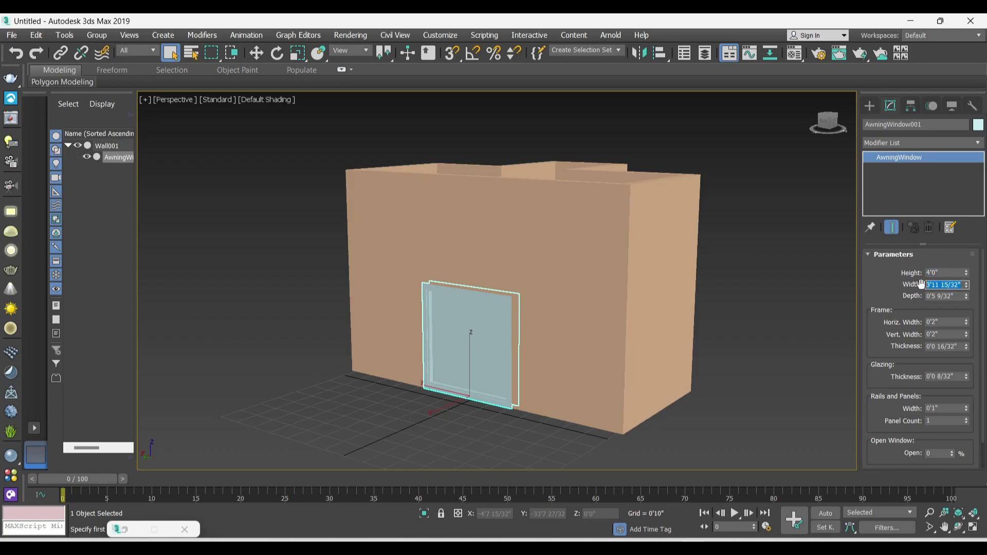
pyautogui.write('3')
pyautogui.press('Return')
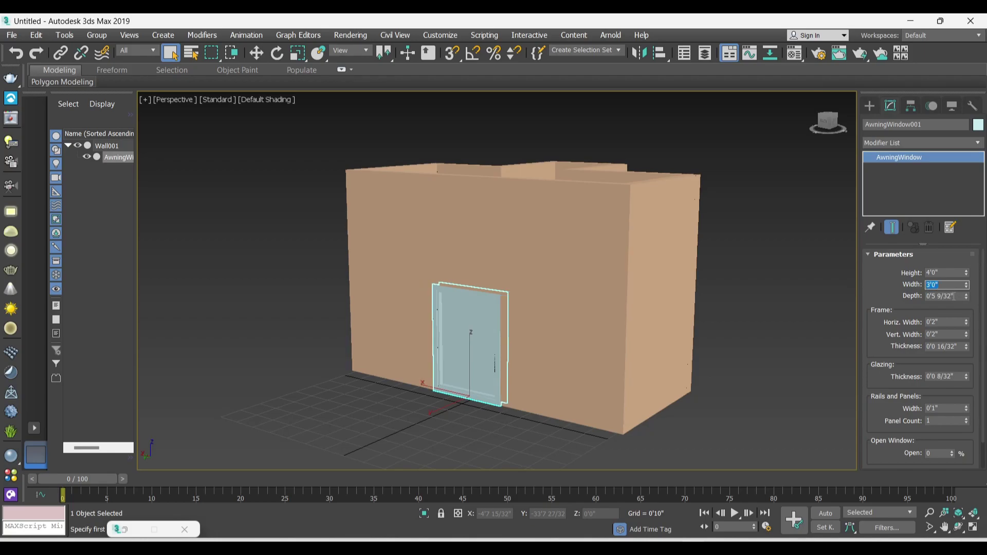
pyautogui.press('Tab')
pyautogui.write("0'9")
pyautogui.press('Return')
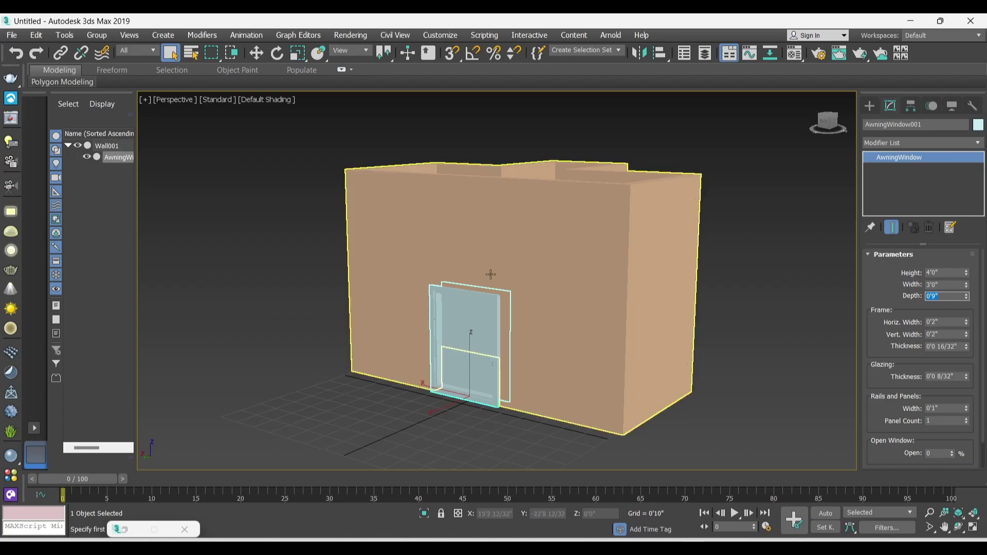
pyautogui.hotkey('ctrl', 'd')
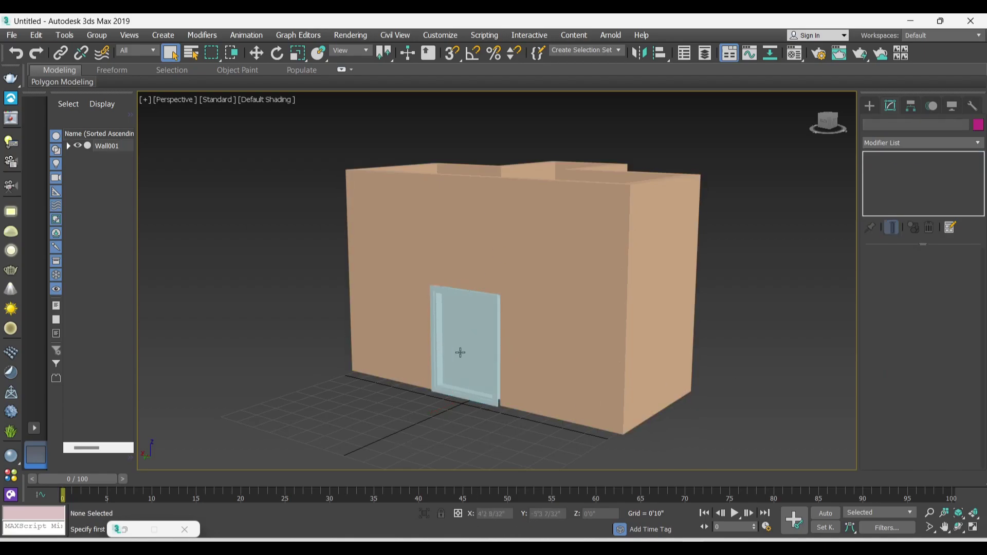
# - Move the awning window to Z = 3'0" and set Open Window to 100%
pyautogui.click(253, 53)
pyautogui.click(473, 353)
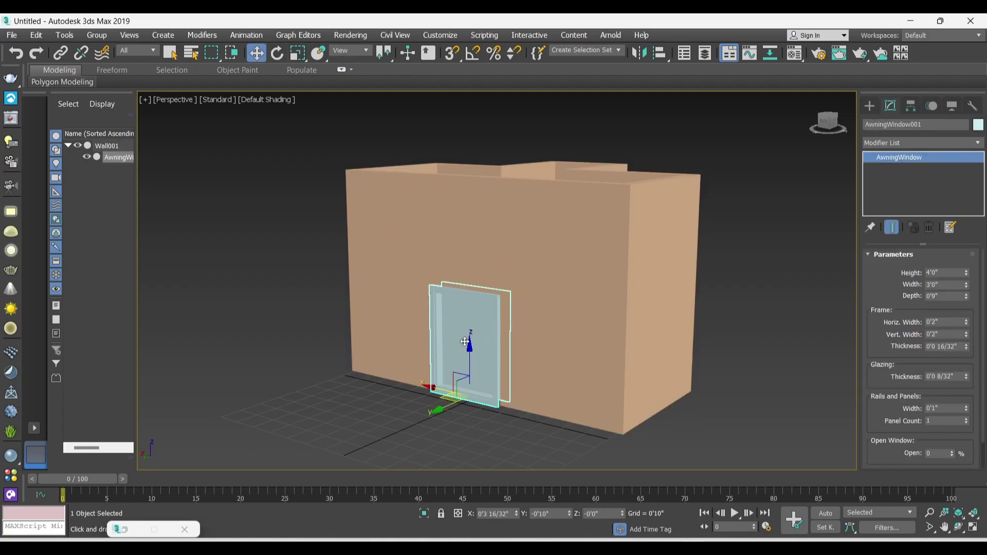
pyautogui.moveTo(604, 513); pyautogui.dragTo(582, 510)
pyautogui.write('3')
pyautogui.press('Return')
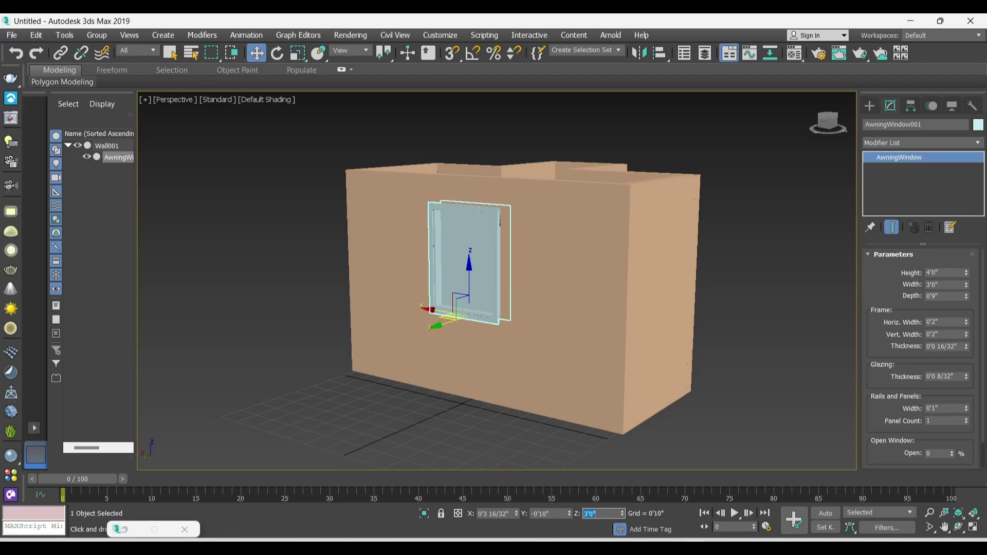
pyautogui.scroll(2, 457, 218)
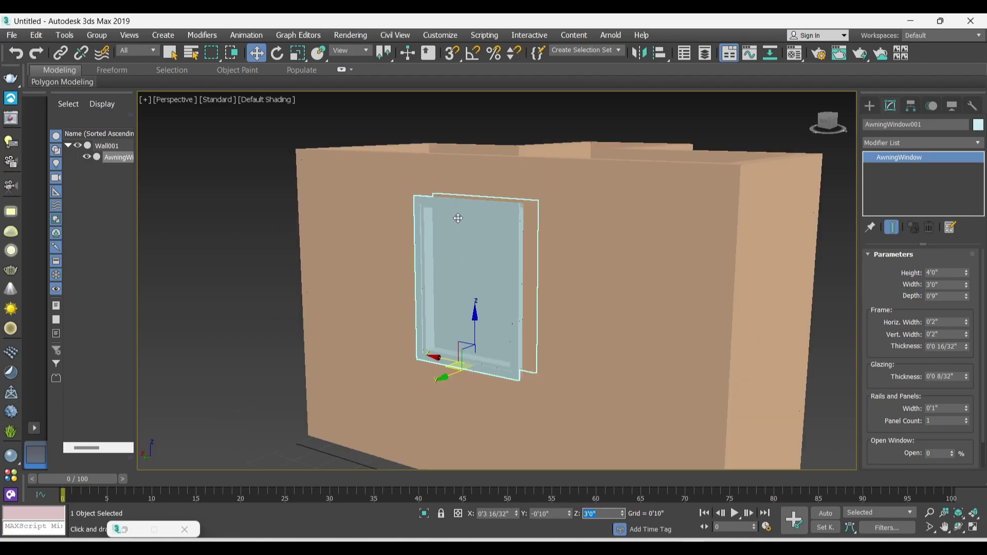
pyautogui.scroll(-1, 498, 238)
pyautogui.scroll(-1, 497, 238)
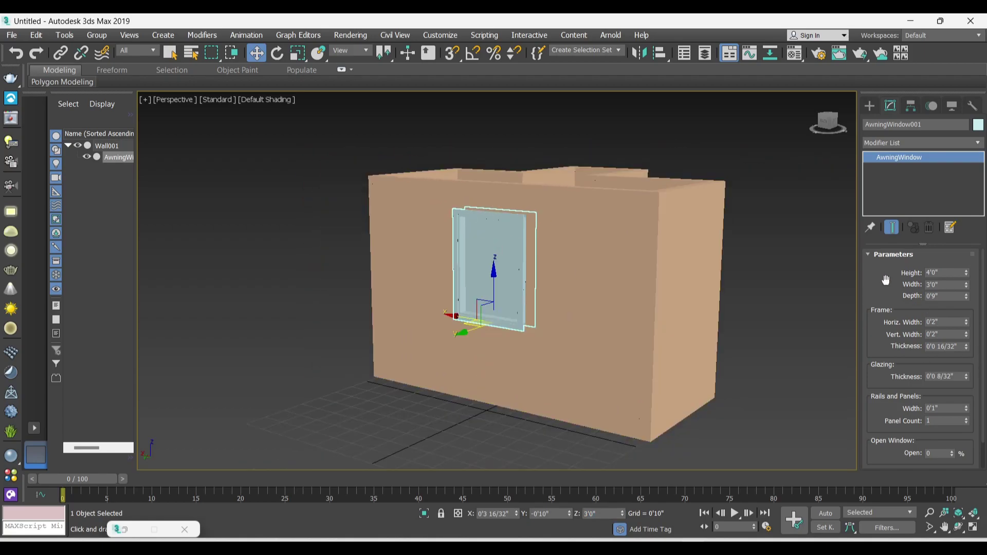
pyautogui.scroll(-1, 920, 431)
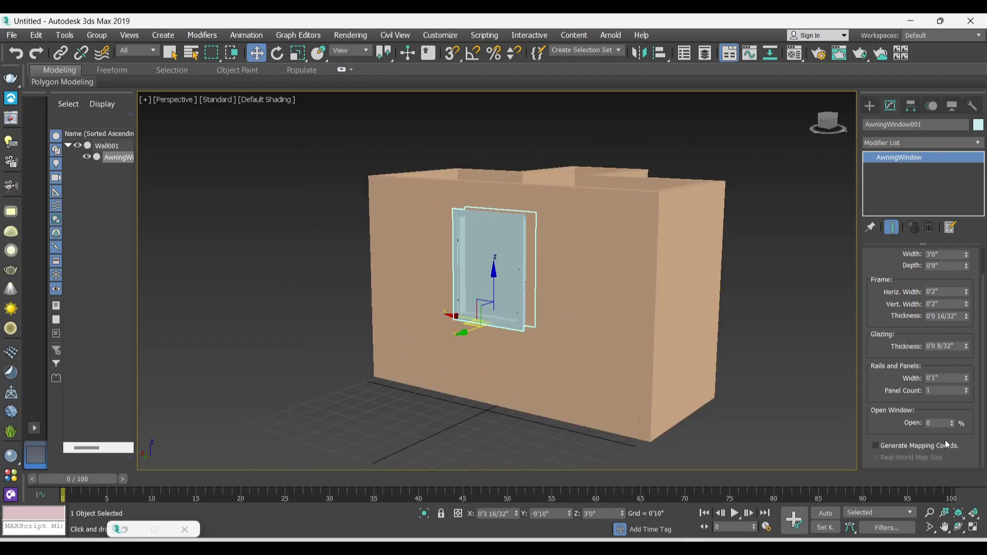
pyautogui.moveTo(952, 420); pyautogui.dragTo(954, 350)
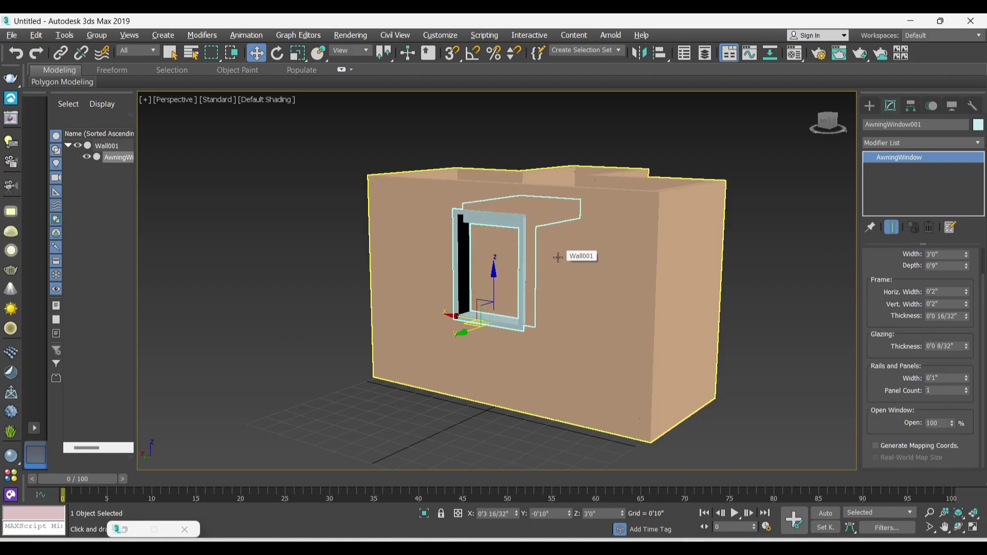
# - Orbit to inspect the opened window from above and behind, then deselect it
pyautogui.moveTo(559, 256)
pyautogui.keyDown('alt'); pyautogui.mouseDown(button='middle')
pyautogui.moveTo(626, 270)
pyautogui.moveTo(613, 243)
pyautogui.mouseUp(button='middle'); pyautogui.keyUp('alt')
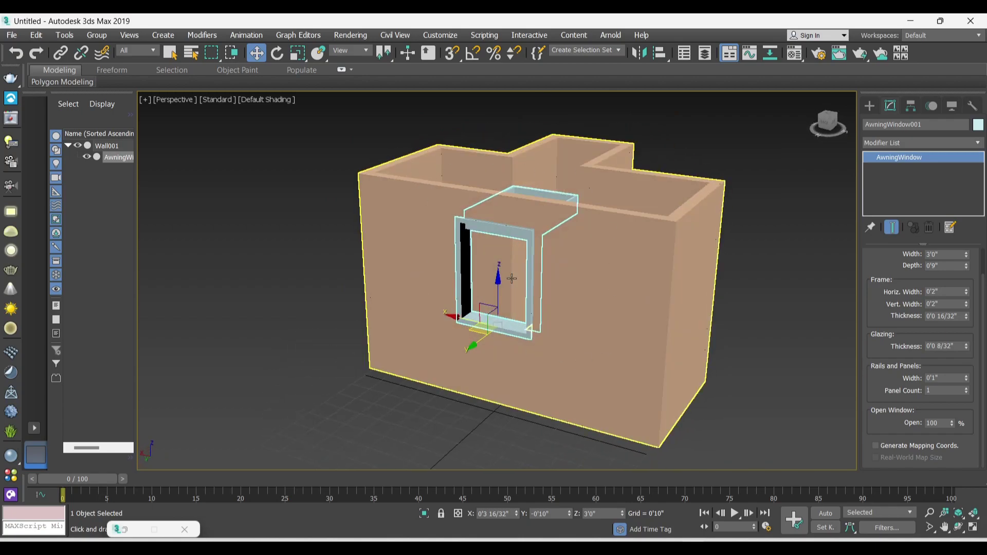
pyautogui.scroll(3, 509, 277)
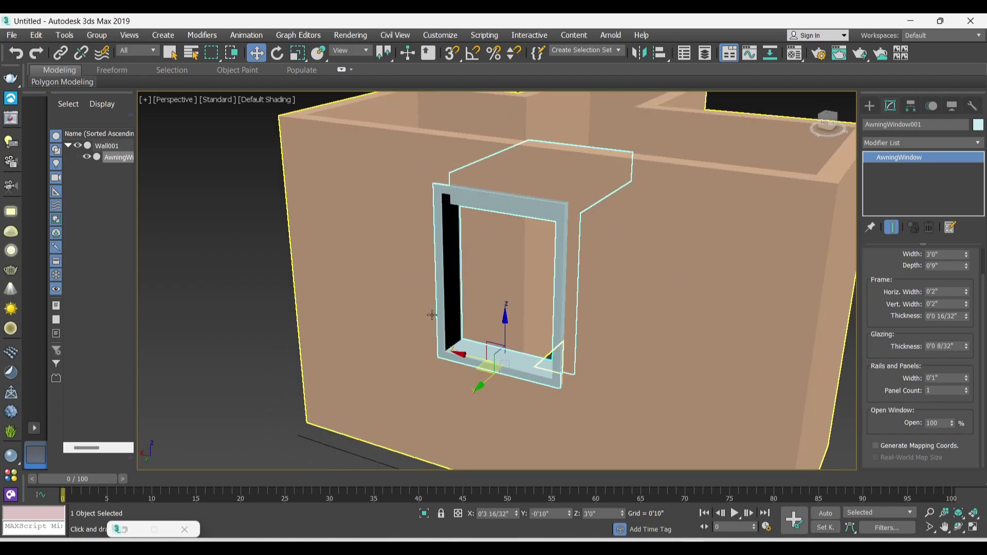
pyautogui.scroll(-4, 448, 241)
pyautogui.scroll(-2, 419, 221)
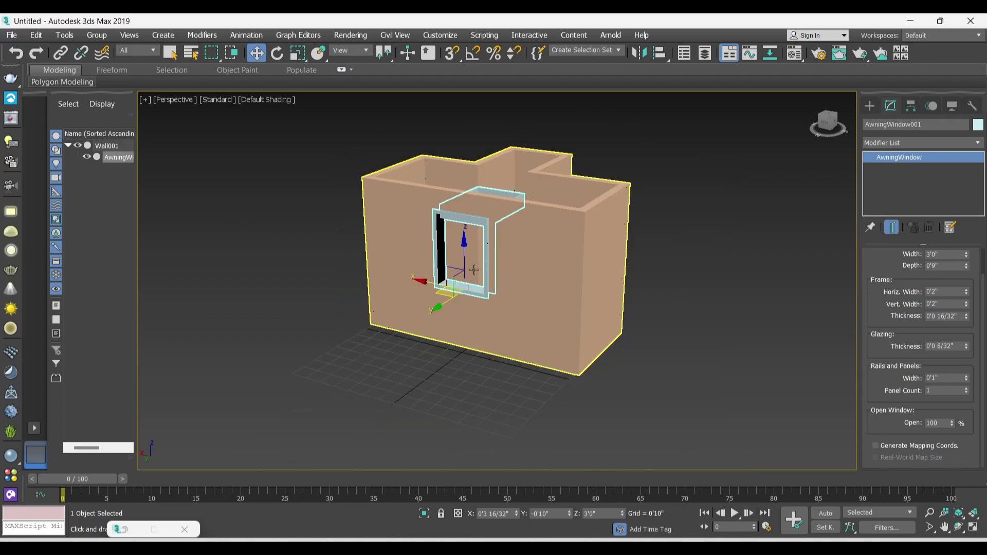
pyautogui.scroll(4, 474, 269)
pyautogui.keyDown('alt'); pyautogui.moveTo(421, 257); pyautogui.dragTo(416, 225, button='middle'); pyautogui.keyUp('alt')
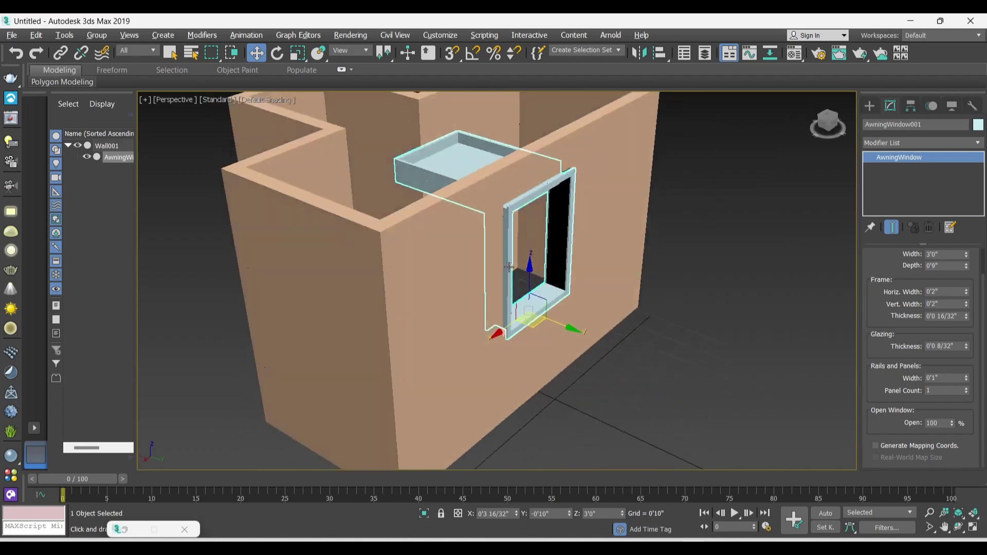
pyautogui.scroll(-3, 415, 224)
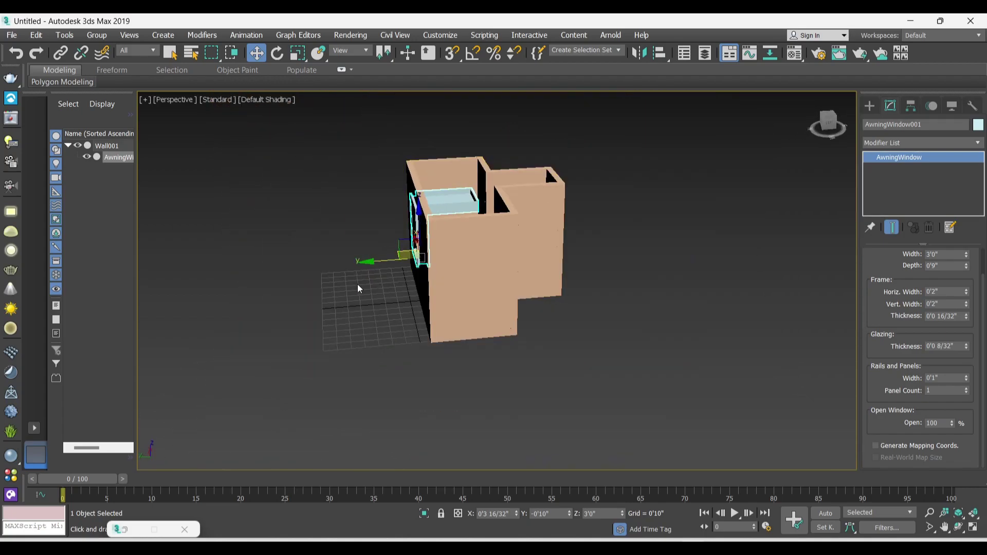
pyautogui.click(704, 262)
pyautogui.click(870, 106)
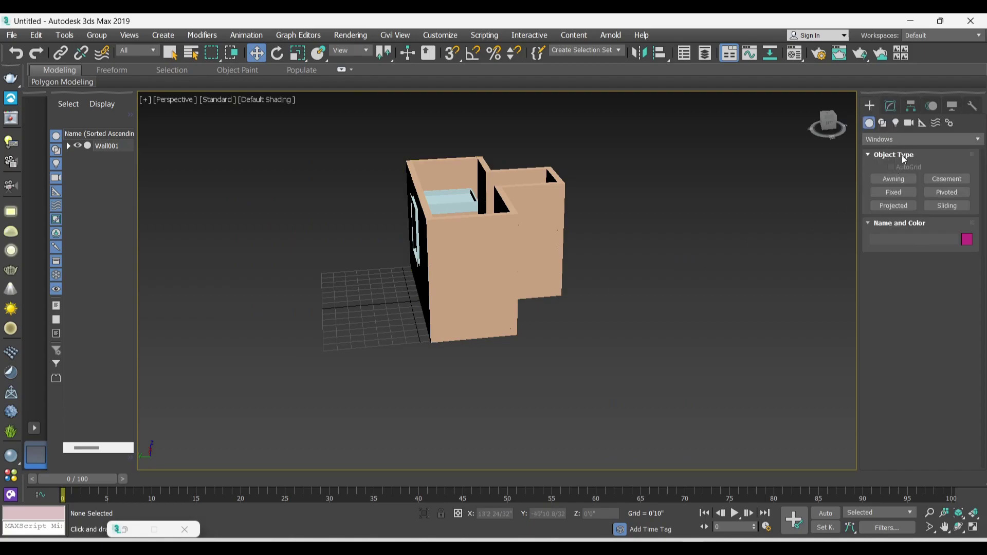
# - Create a pivot door by dragging across the front wall in the Top view
pyautogui.click(902, 139)
pyautogui.click(894, 222)
pyautogui.click(896, 138)
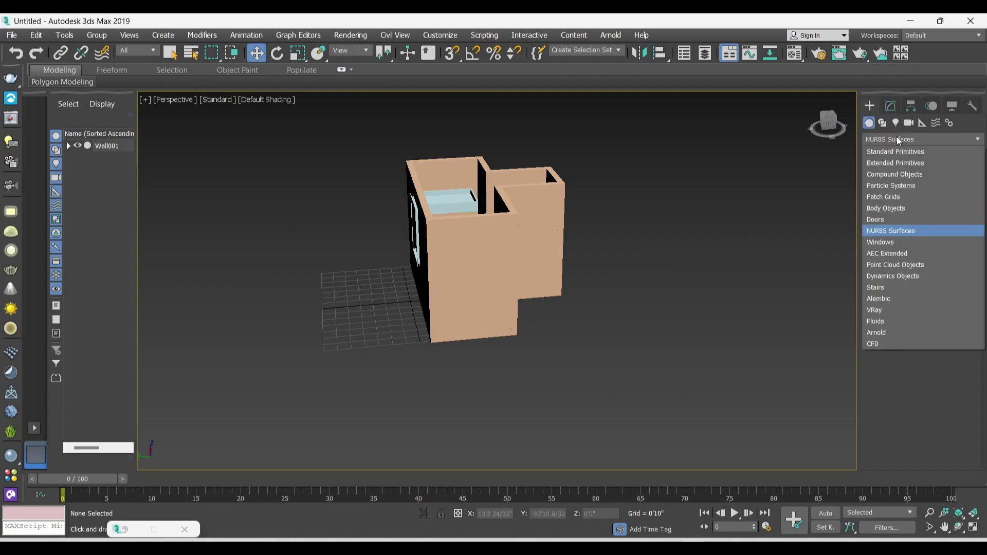
pyautogui.click(880, 220)
pyautogui.click(893, 178)
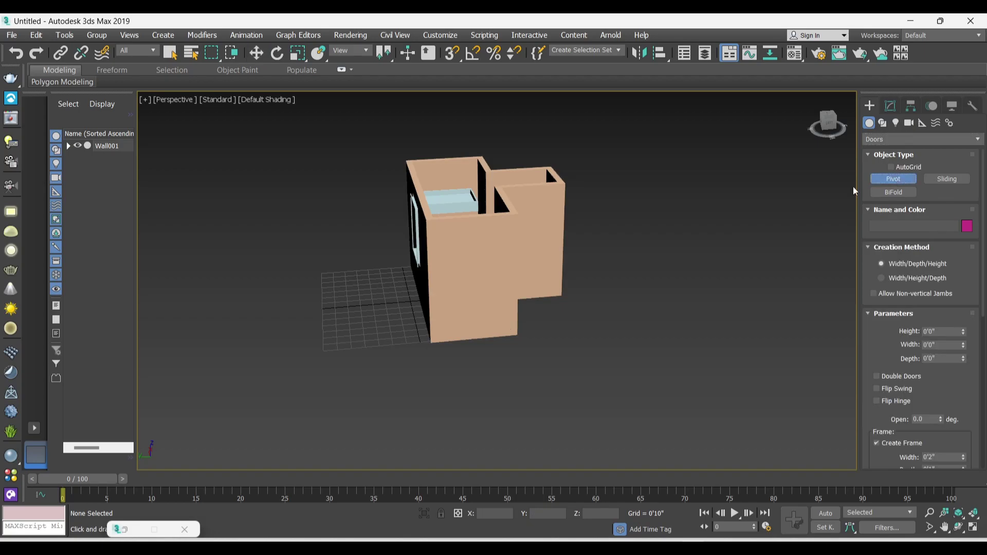
pyautogui.hotkey('alt', 'w')
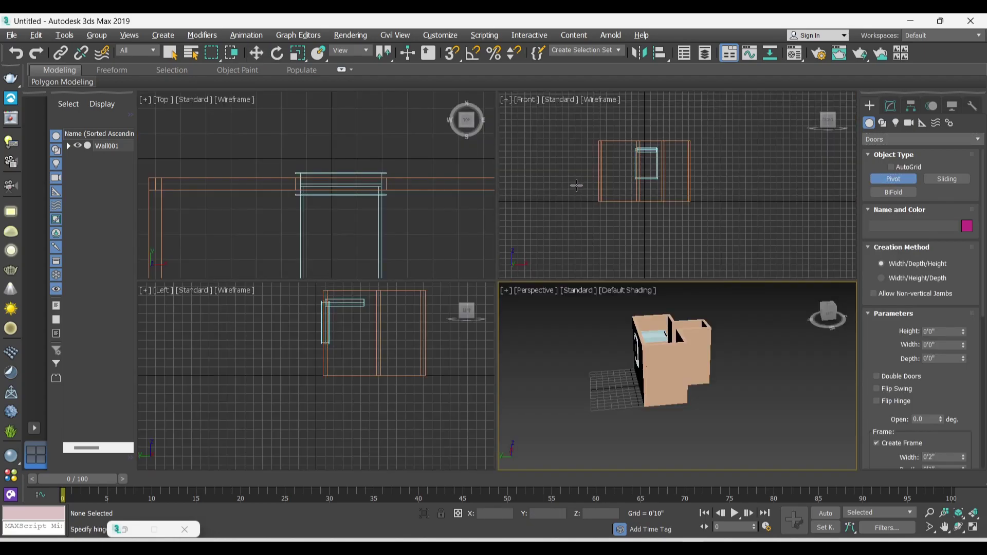
pyautogui.scroll(-2, 360, 188)
pyautogui.scroll(-3, 350, 188)
pyautogui.scroll(-1, 338, 189)
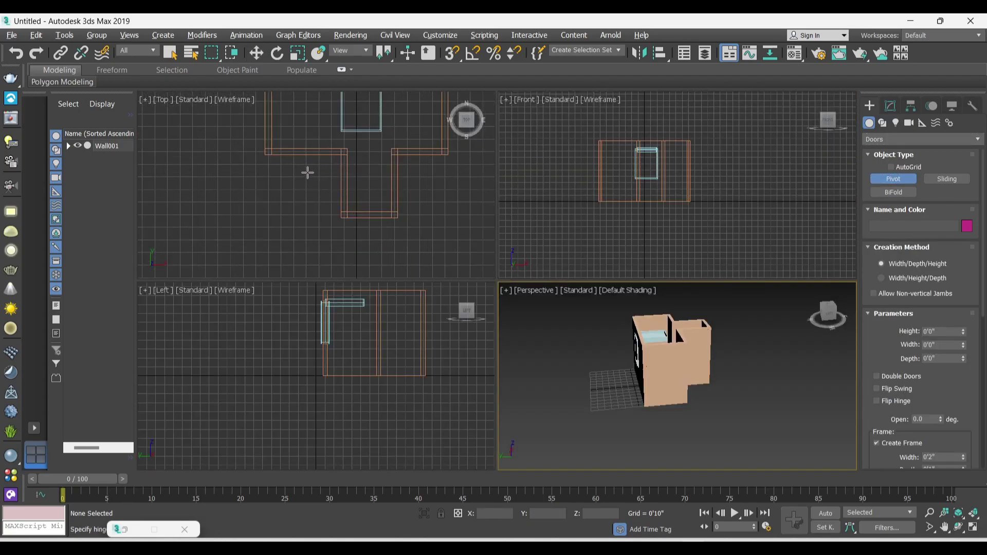
pyautogui.scroll(2, 288, 144)
pyautogui.scroll(2, 282, 145)
pyautogui.scroll(2, 270, 167)
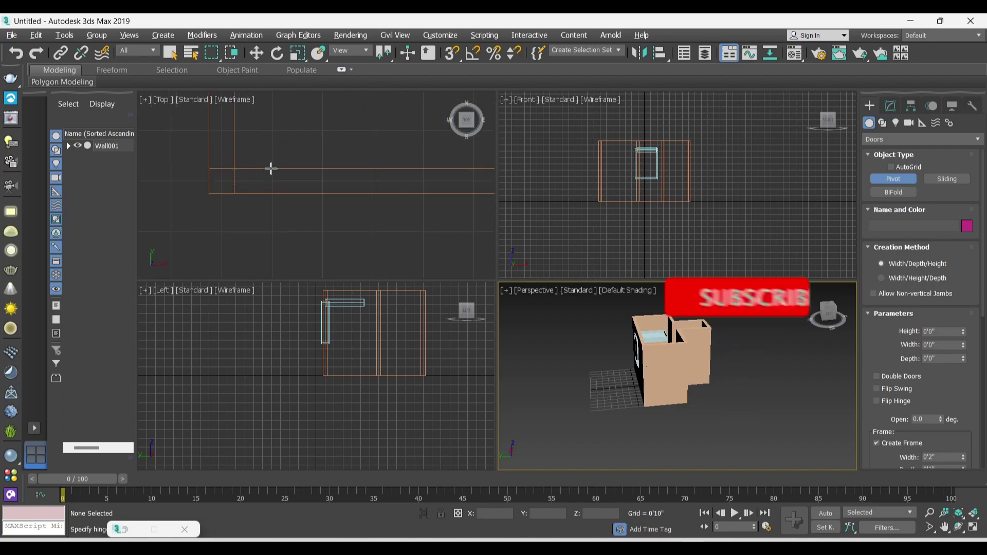
pyautogui.moveTo(271, 168); pyautogui.dragTo(460, 168)
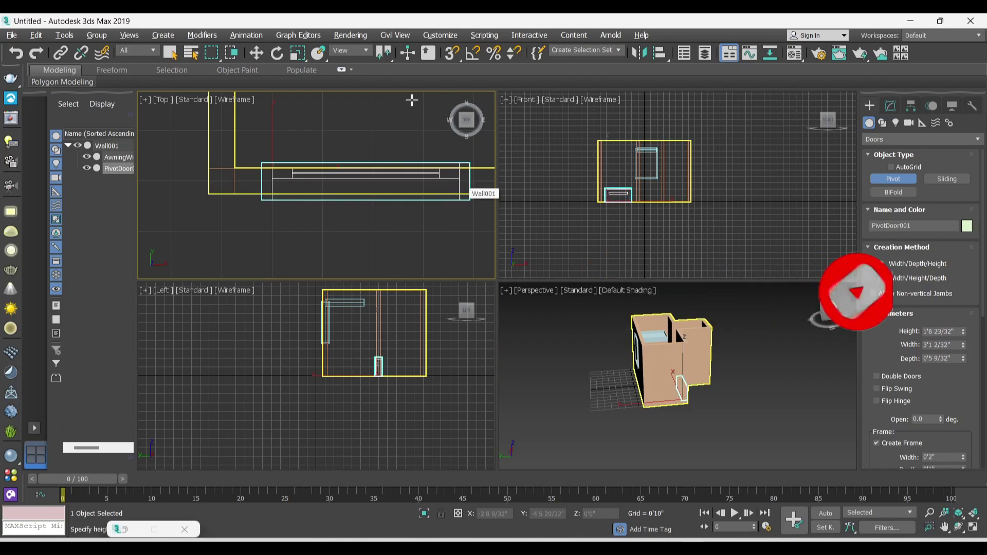
pyautogui.press('w')
# - Maximize the Perspective view, pan to the building and select the pivot door
pyautogui.click(602, 366)
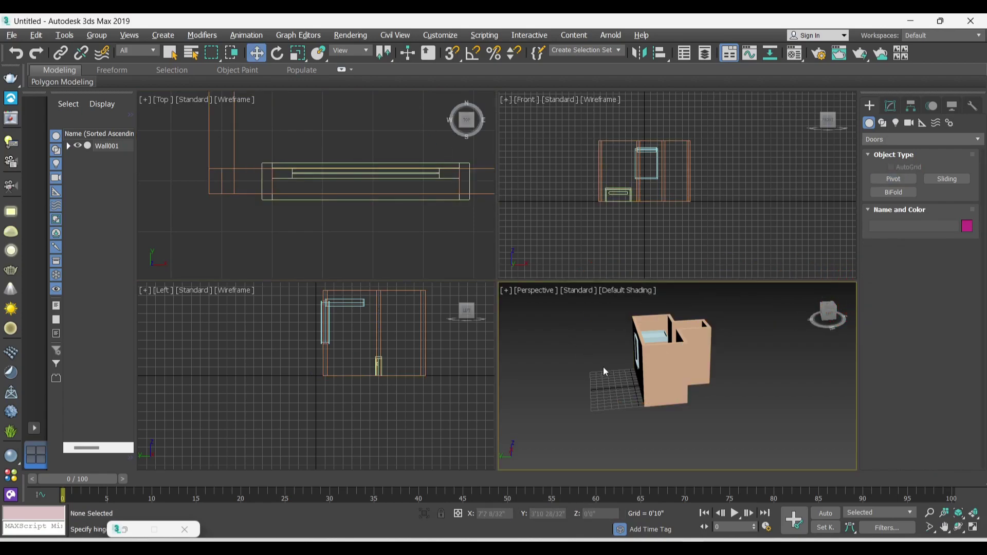
pyautogui.hotkey('alt', 'w')
pyautogui.moveTo(603, 363); pyautogui.dragTo(428, 293, button='middle')
pyautogui.press('super')
pyautogui.scroll(-1, 510, 335)
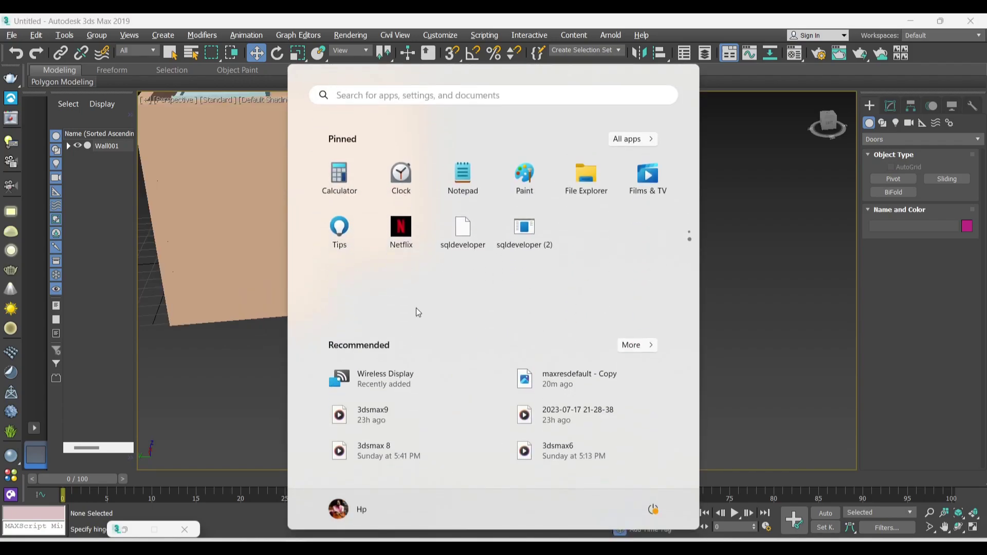
pyautogui.click(233, 350)
pyautogui.scroll(-2, 433, 257)
pyautogui.scroll(-4, 331, 227)
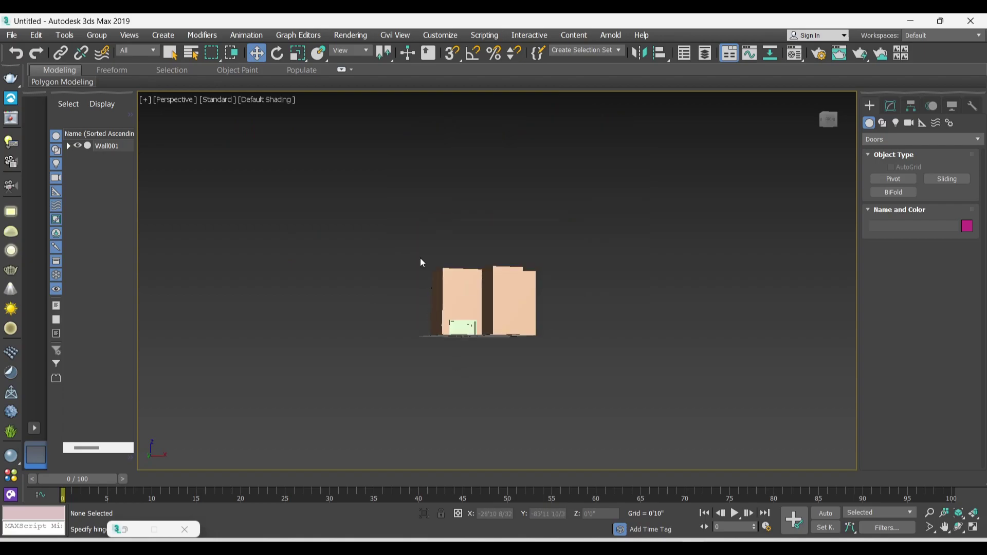
pyautogui.scroll(1, 433, 300)
pyautogui.scroll(5, 435, 302)
pyautogui.click(487, 366)
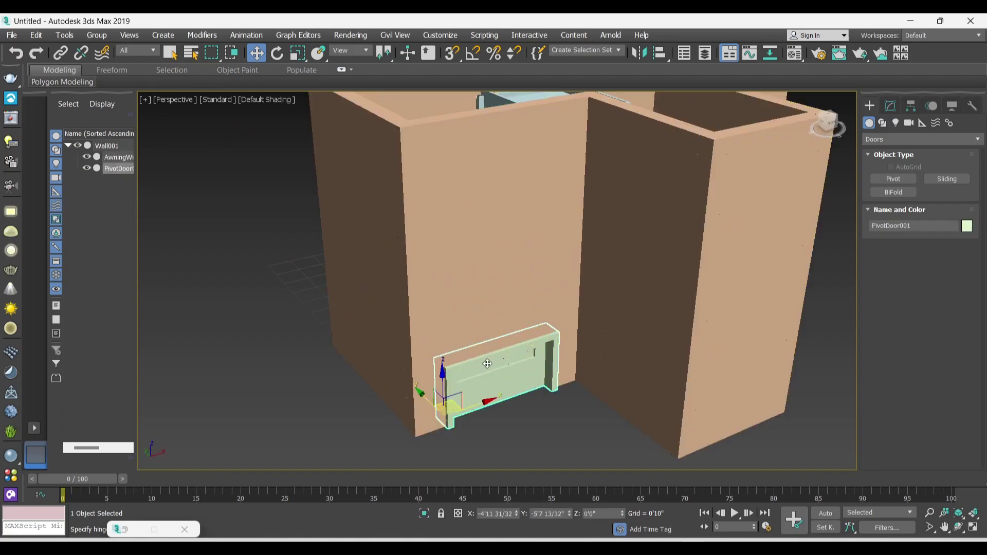
pyautogui.scroll(-3, 499, 341)
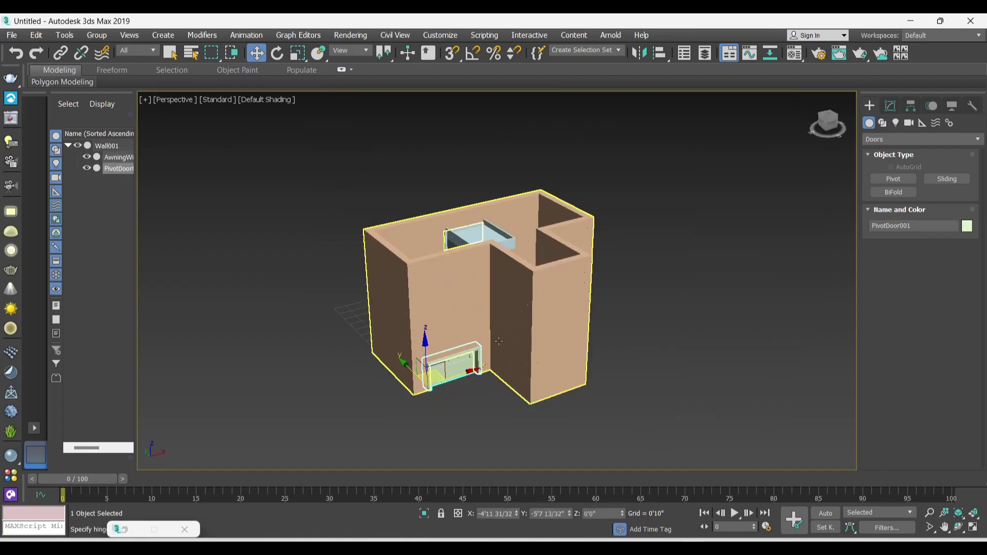
# - Set the pivot door's height to 7'0" and width to 3'0"
pyautogui.click(890, 106)
pyautogui.click(952, 273)
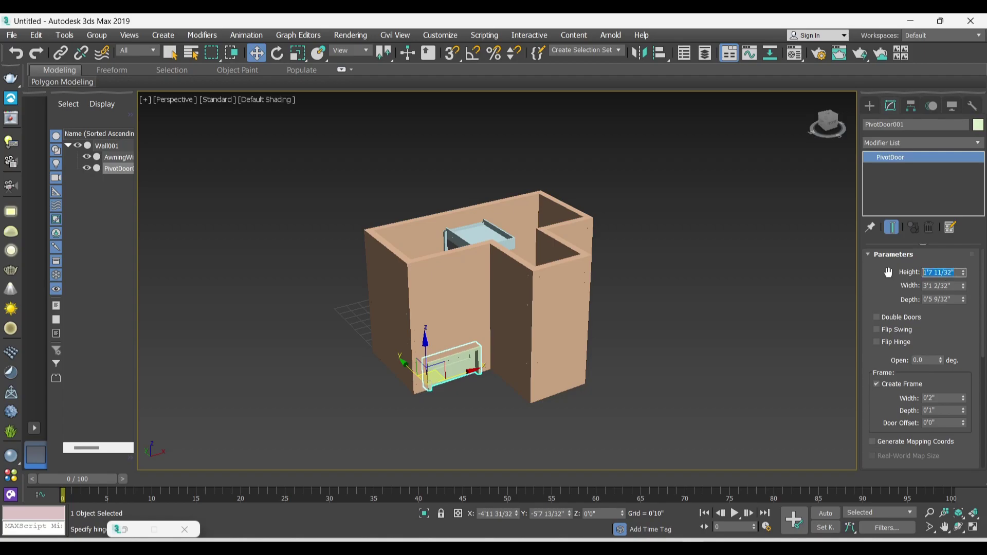
pyautogui.write("7'")
pyautogui.press('Return')
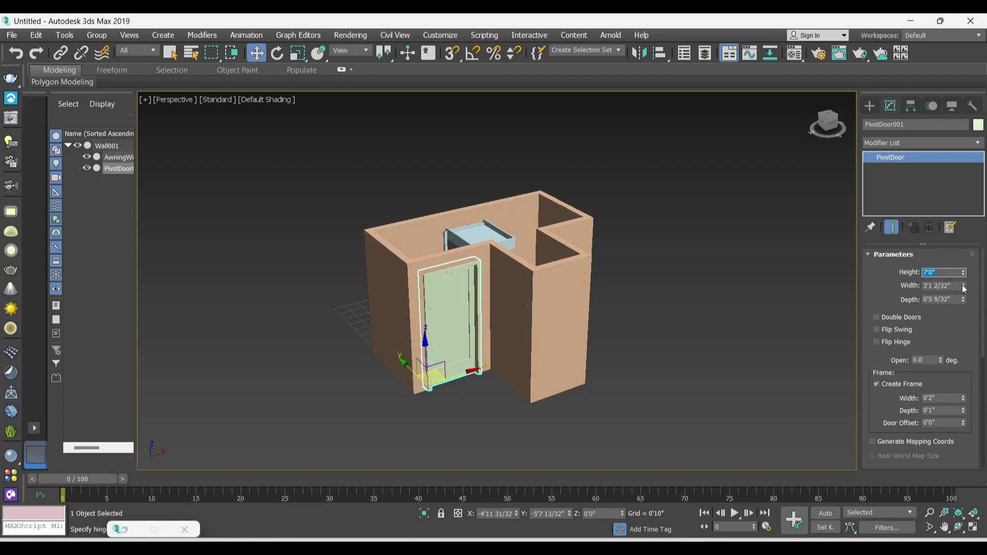
pyautogui.press('Tab')
pyautogui.write("3'")
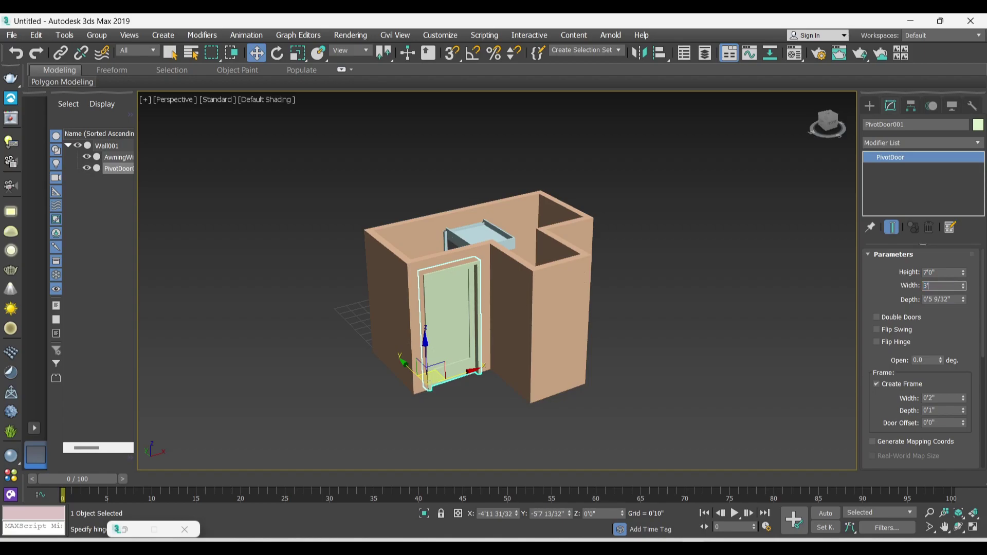
pyautogui.press('Return')
# - Set the pivot door's depth to 9'0"
pyautogui.doubleClick(944, 299)
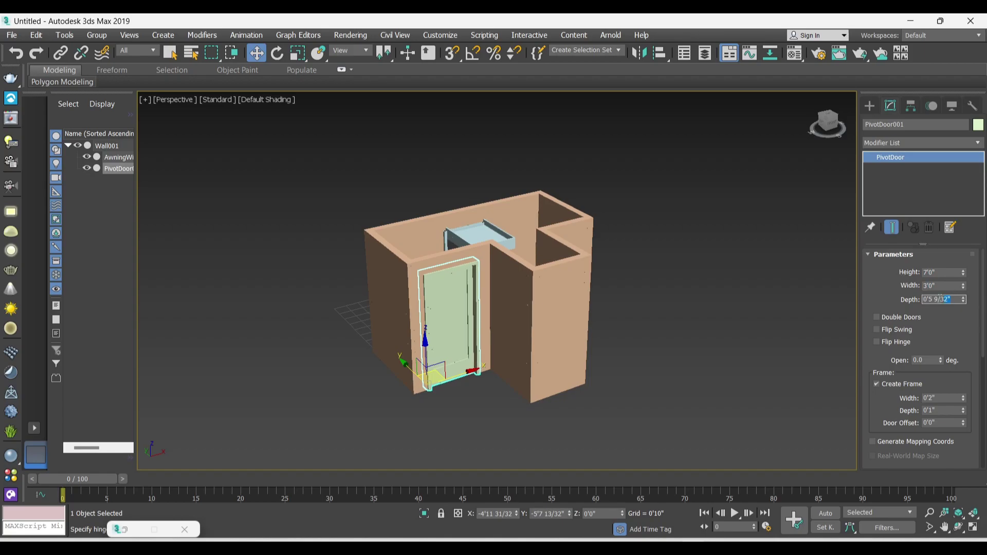
pyautogui.write("9'")
pyautogui.press('Return')
pyautogui.press('super+shift')
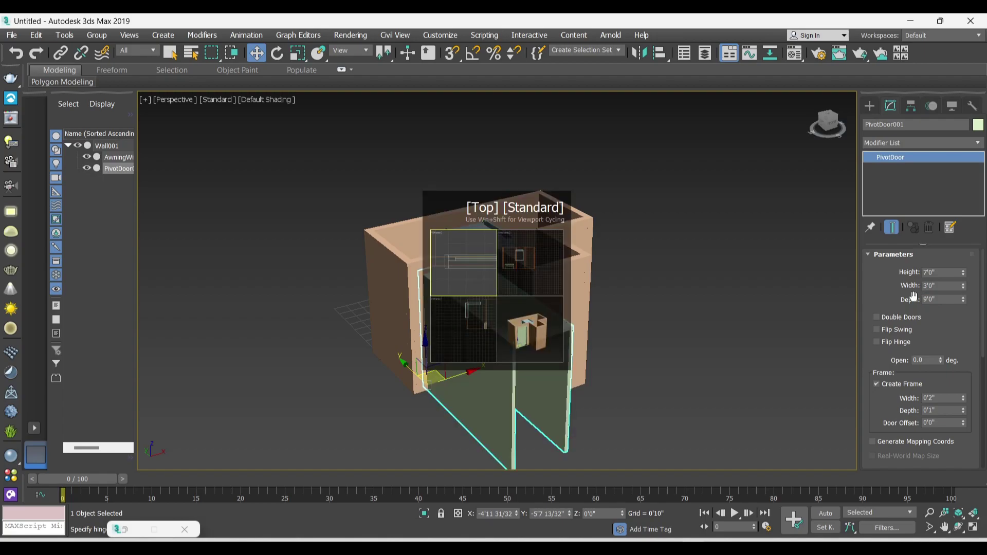
pyautogui.click(680, 279)
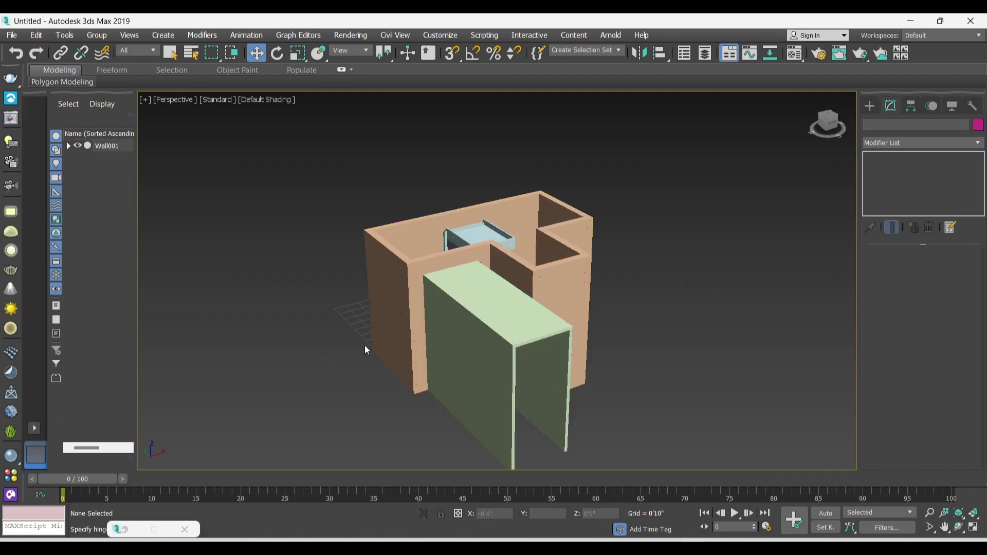
pyautogui.click(484, 341)
pyautogui.doubleClick(928, 299)
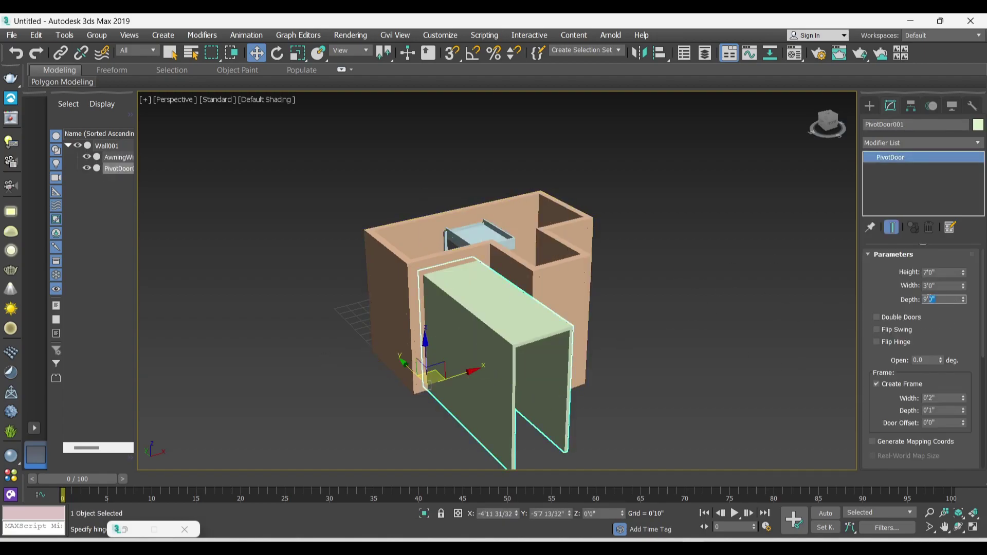
pyautogui.write('9')
pyautogui.press('Return')
pyautogui.press('super+shift')
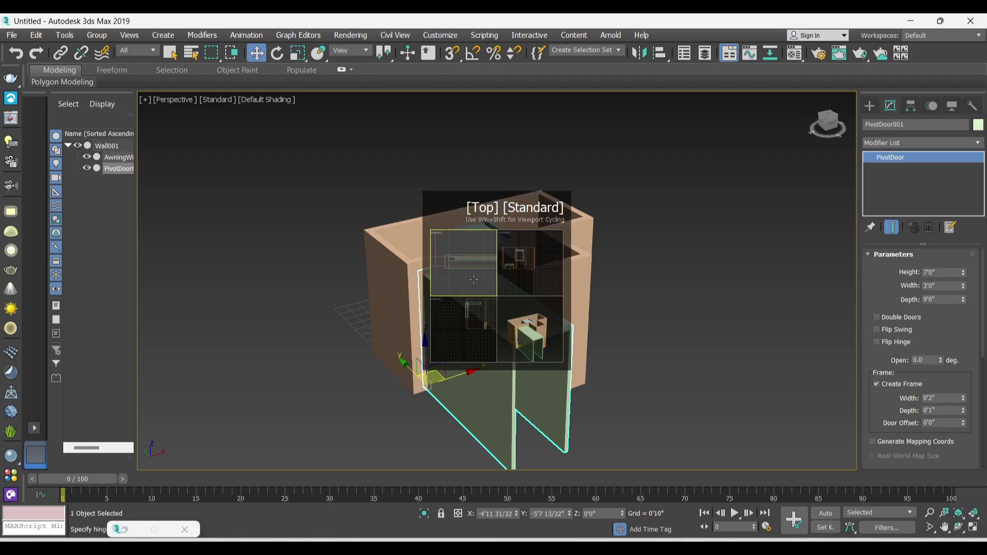
pyautogui.press('super+shift')
pyautogui.press('super+shift')
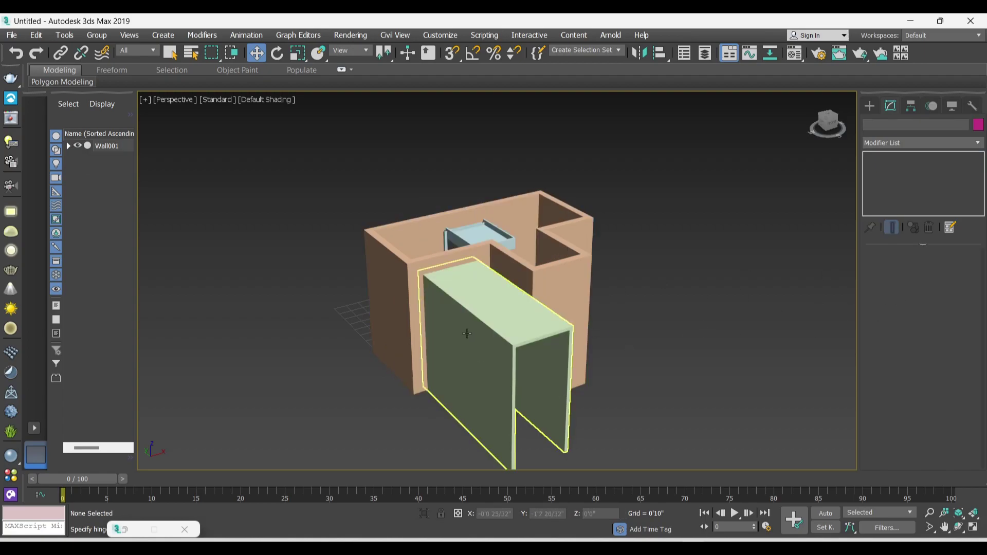
pyautogui.doubleClick(943, 300)
pyautogui.write('9')
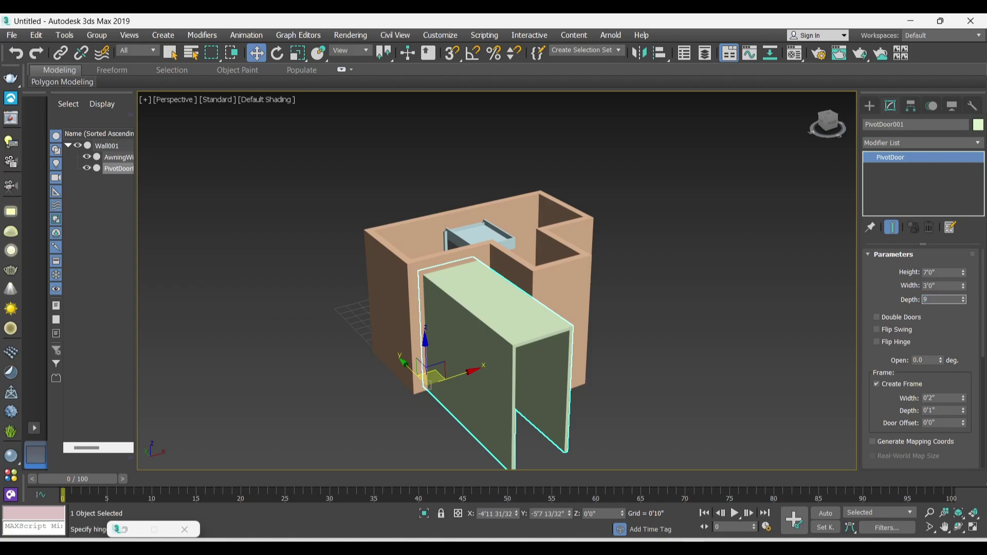
pyautogui.press('super+shift')
pyautogui.press('super+shift')
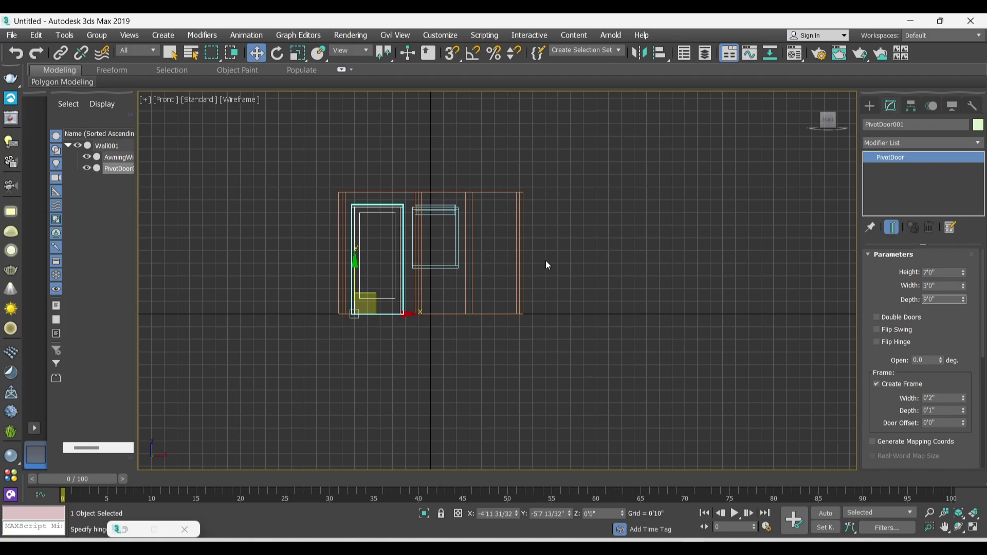
pyautogui.scroll(-3, 545, 260)
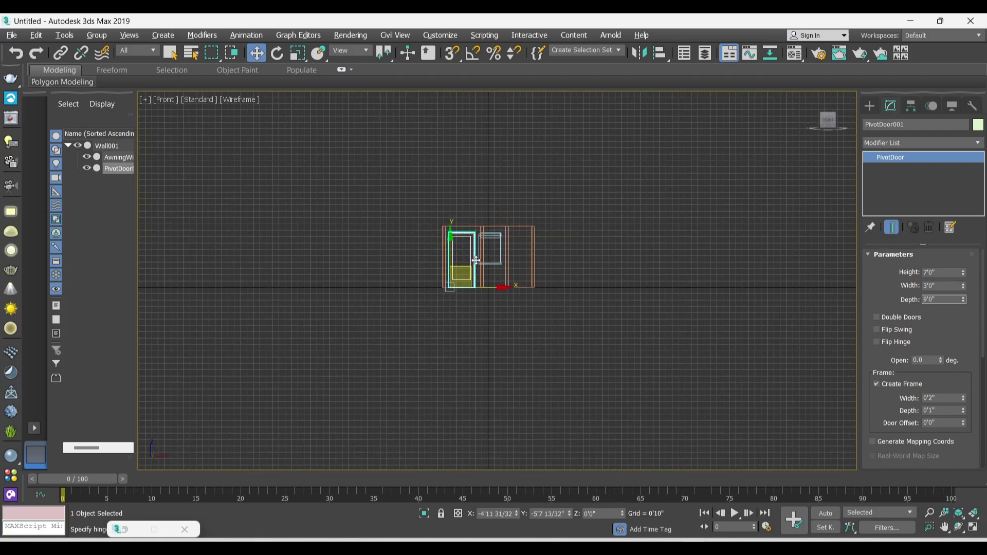
pyautogui.click(544, 356)
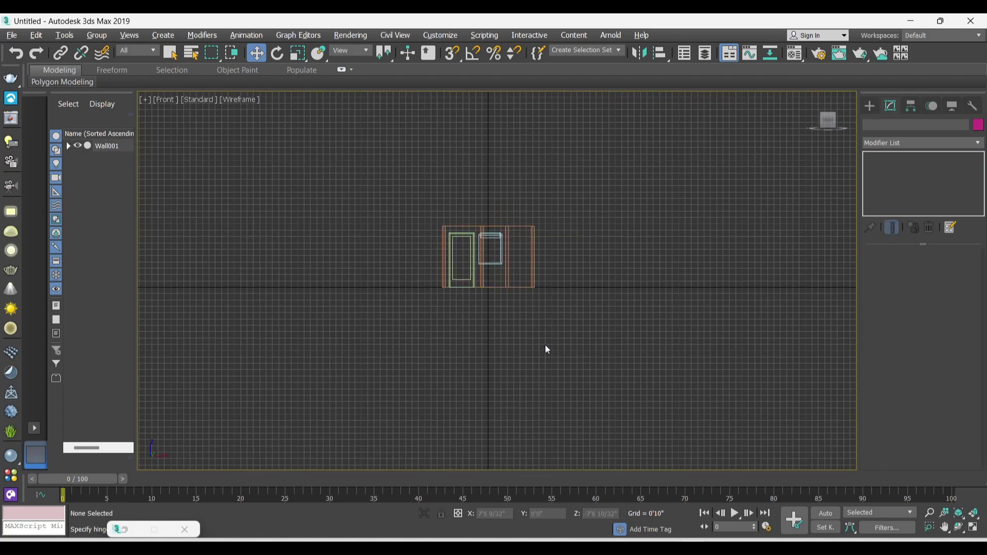
pyautogui.hotkey('alt', 'w')
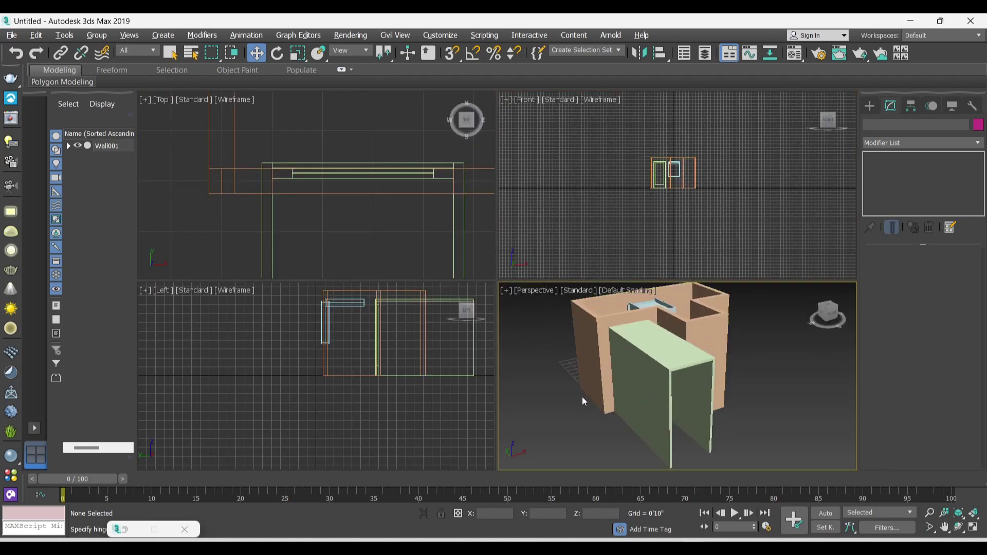
pyautogui.hotkey('alt', 'w')
pyautogui.click(484, 249)
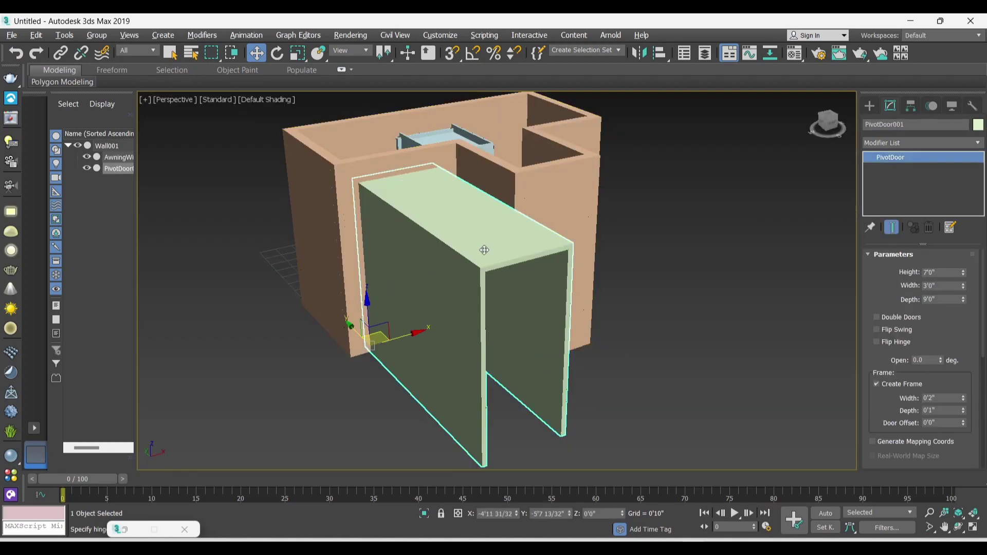
pyautogui.click(953, 301)
pyautogui.press('Return')
pyautogui.press('super+shift')
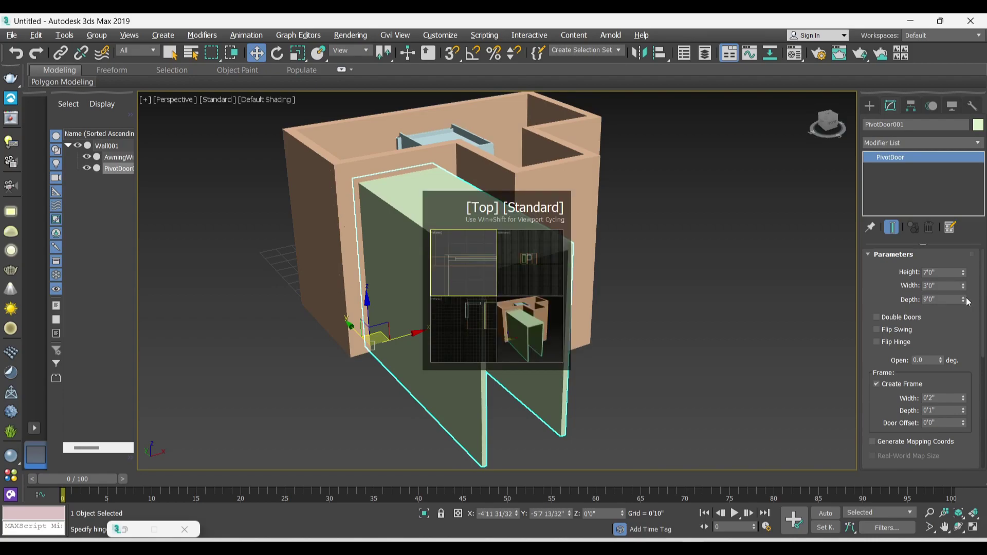
pyautogui.press('super+shift')
pyautogui.press('super+shift')
pyautogui.press('super+shift')
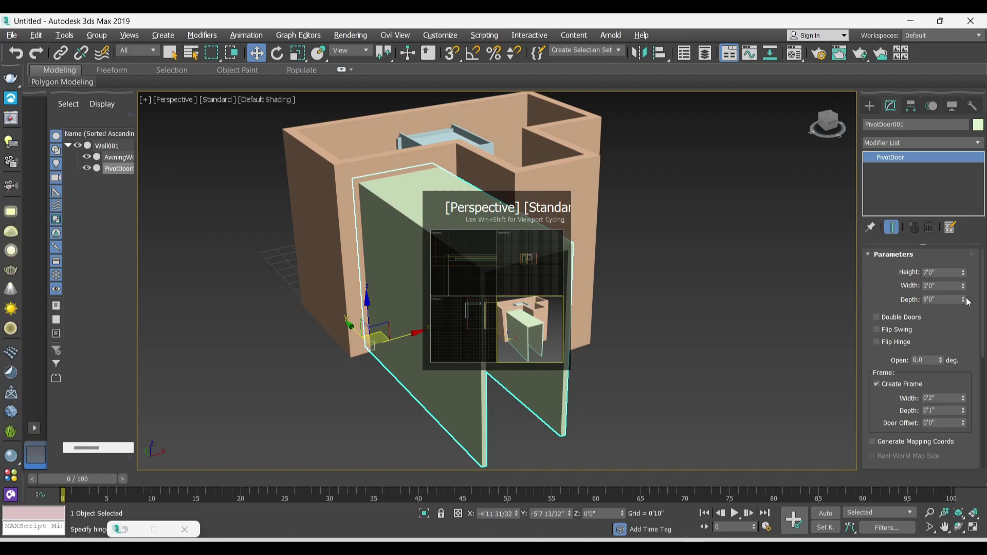
pyautogui.press('super')
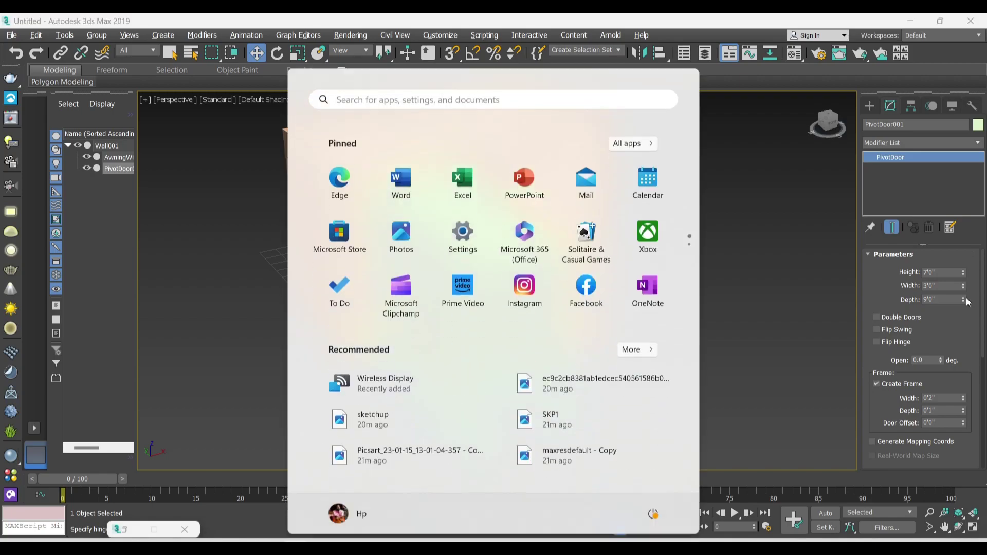
pyautogui.press('super')
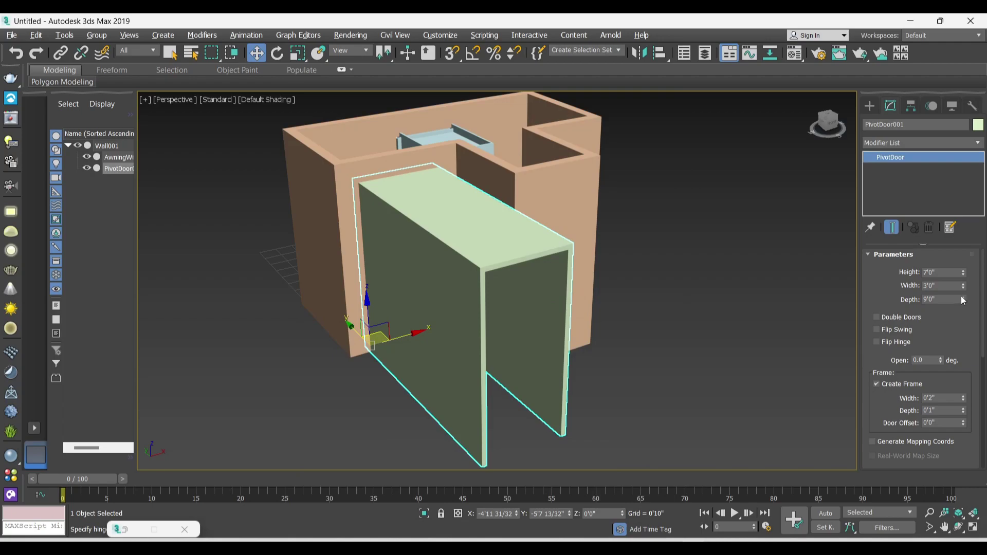
pyautogui.click(946, 299)
# - Make the door 0'9" deep, swing it open about 40 degrees, and deselect it
pyautogui.press('Return')
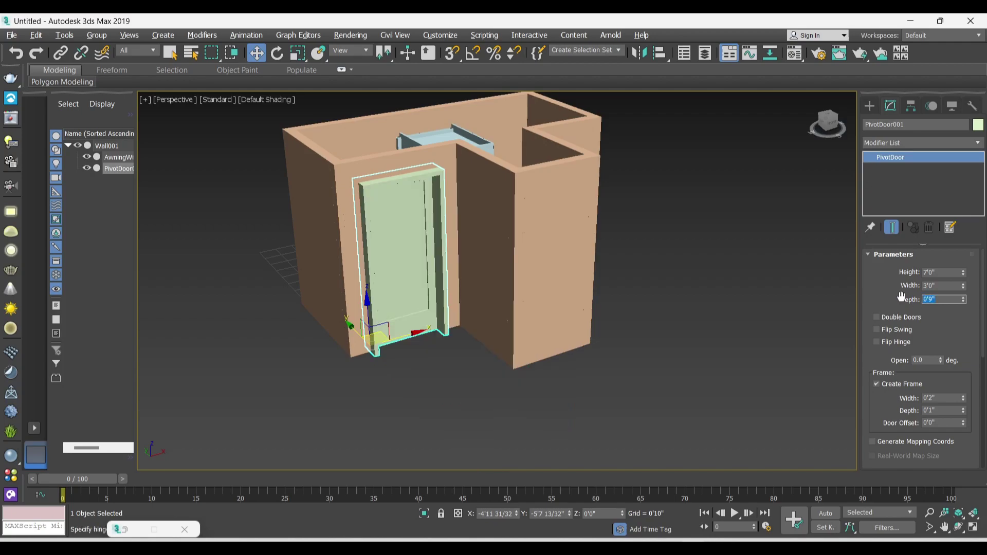
pyautogui.moveTo(376, 213); pyautogui.dragTo(473, 285, button='middle')
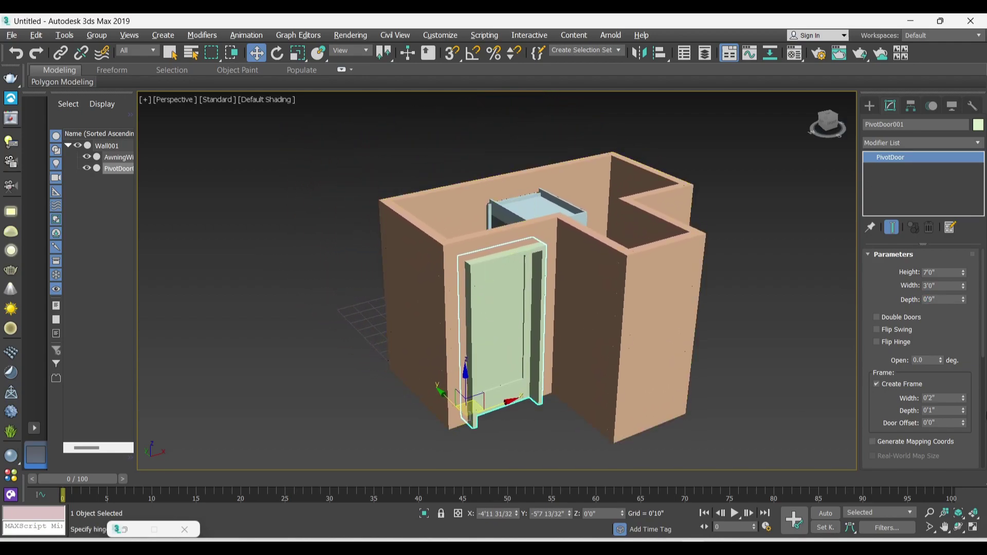
pyautogui.moveTo(942, 361); pyautogui.dragTo(942, 339)
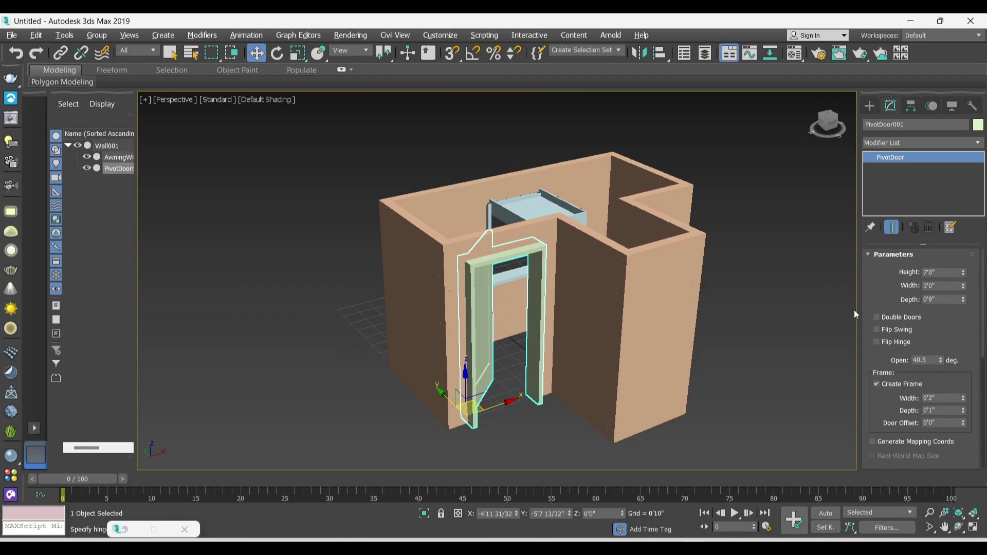
pyautogui.click(784, 242)
# - Orbit to a near top-down view of the walls
pyautogui.scroll(-3, 531, 305)
pyautogui.scroll(4, 530, 303)
pyautogui.scroll(-4, 532, 303)
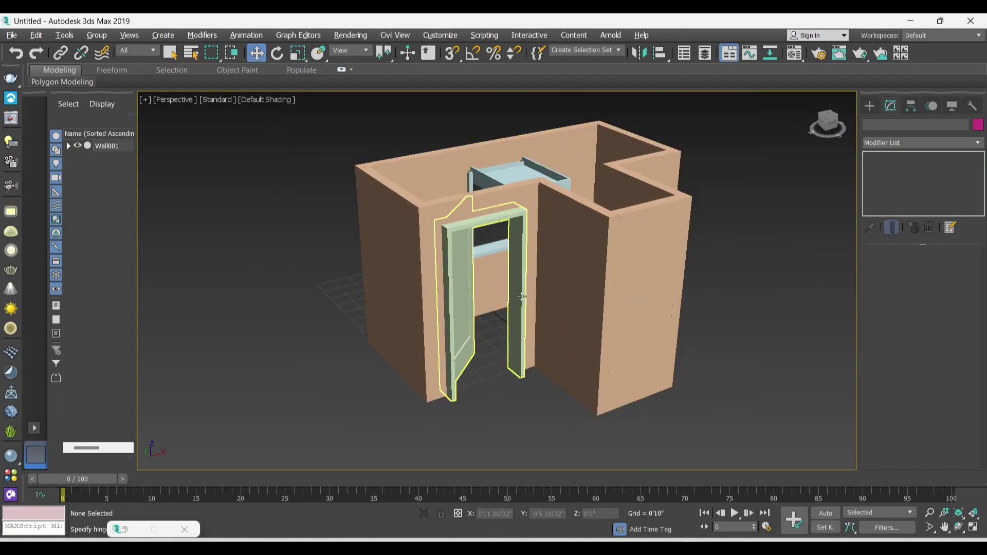
pyautogui.scroll(2, 542, 342)
pyautogui.moveTo(547, 343)
pyautogui.keyDown('alt'); pyautogui.mouseDown(button='middle')
pyautogui.moveTo(528, 322)
pyautogui.moveTo(553, 334)
pyautogui.mouseUp(button='middle'); pyautogui.keyUp('alt')
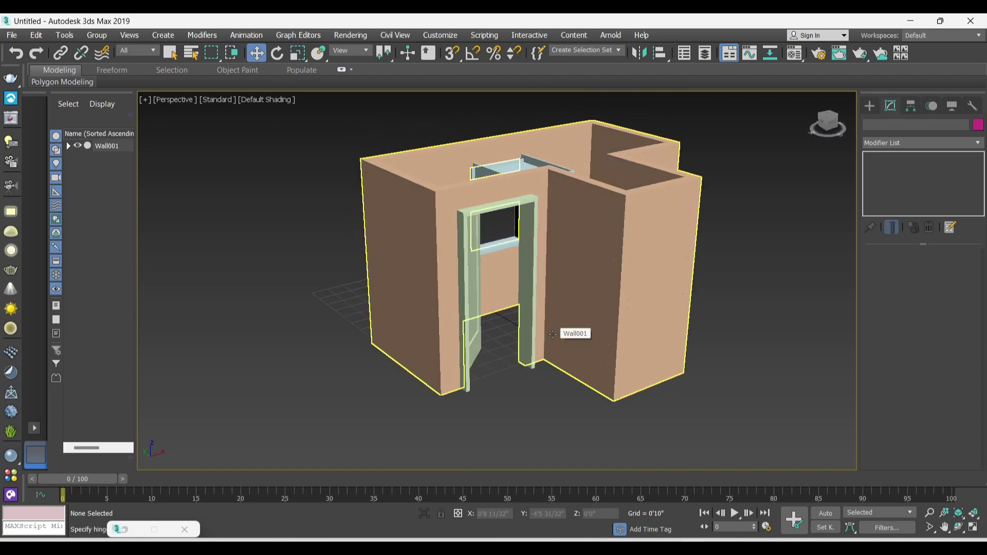
pyautogui.moveTo(553, 334)
pyautogui.keyDown('alt'); pyautogui.mouseDown(button='middle')
pyautogui.moveTo(550, 349)
pyautogui.moveTo(535, 331)
pyautogui.mouseUp(button='middle'); pyautogui.keyUp('alt')
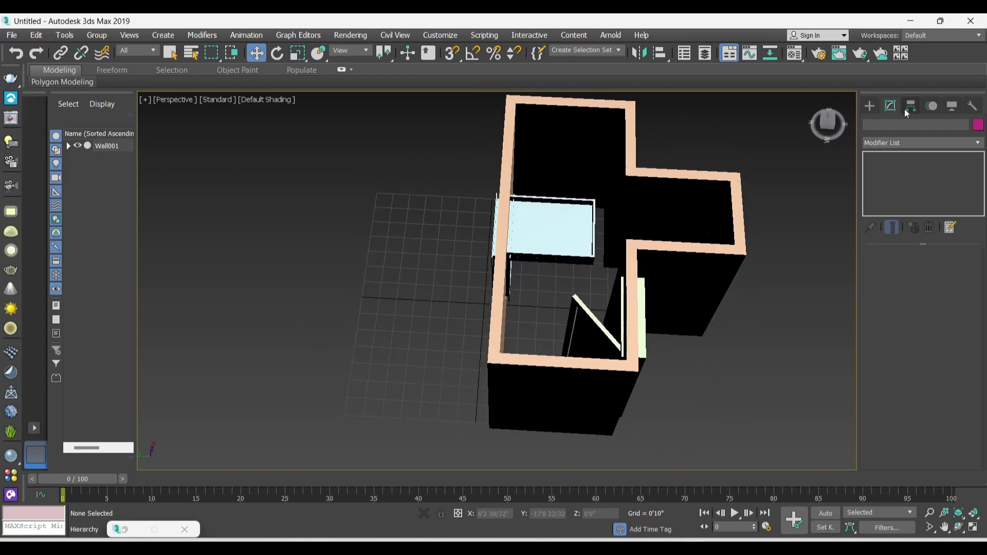
# - Start a Standard Primitives plane and turn off grid-point snapping
pyautogui.click(870, 105)
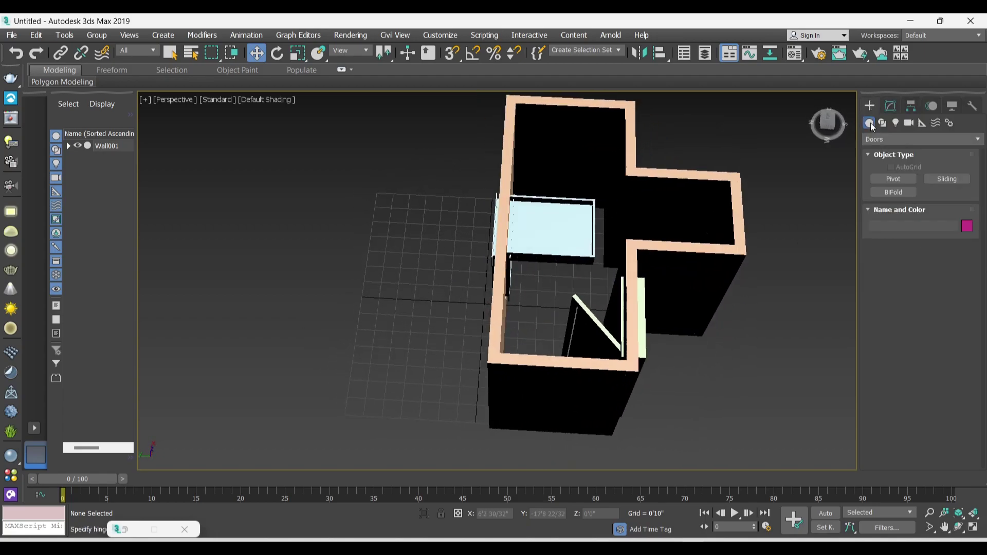
pyautogui.click(880, 139)
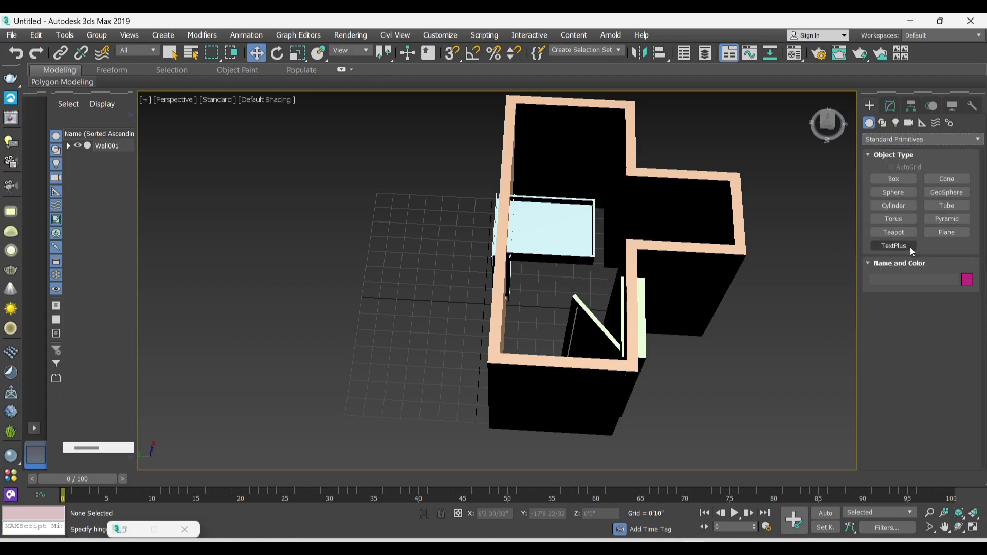
pyautogui.click(949, 233)
pyautogui.scroll(-5, 494, 206)
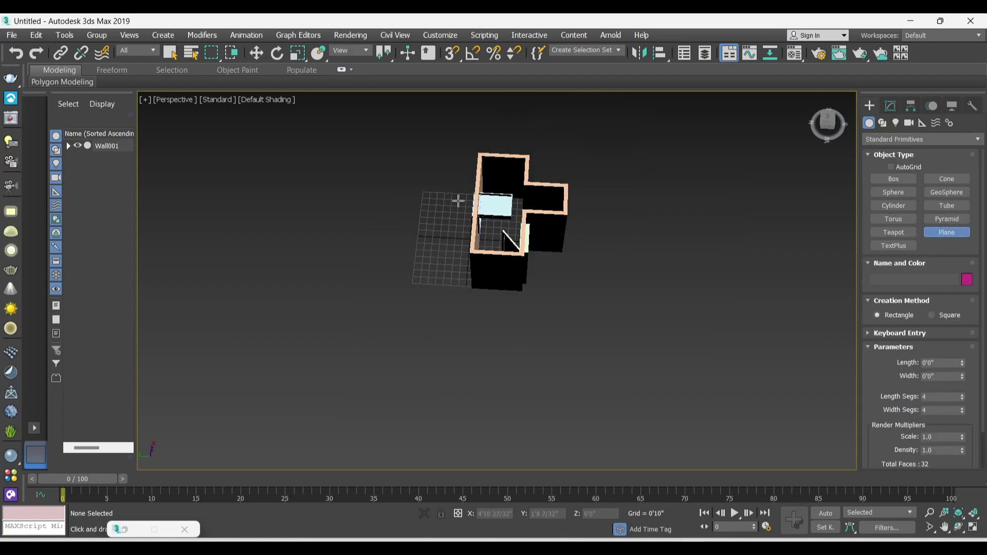
pyautogui.keyDown('alt'); pyautogui.moveTo(493, 221); pyautogui.dragTo(535, 183, button='middle'); pyautogui.keyUp('alt')
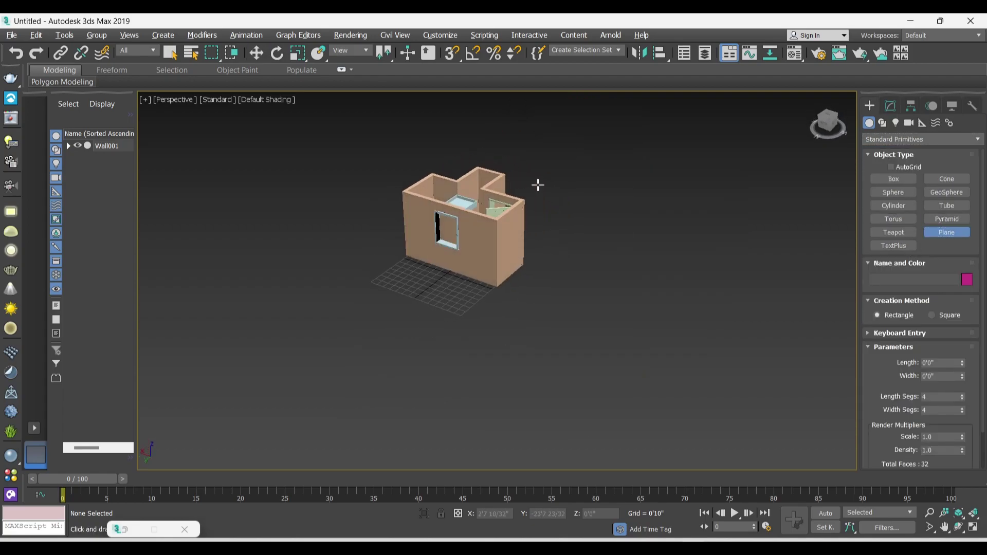
pyautogui.rightClick(453, 56)
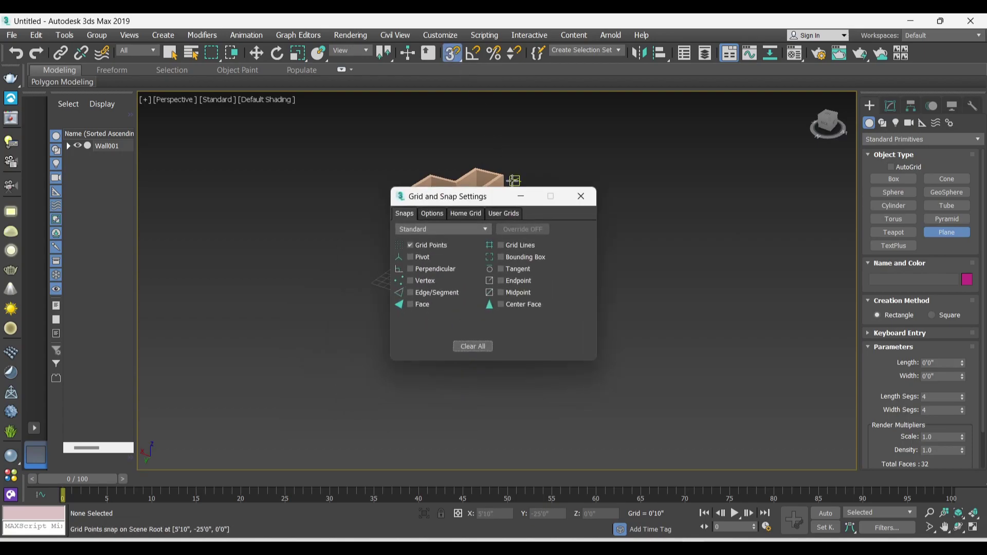
pyautogui.click(410, 245)
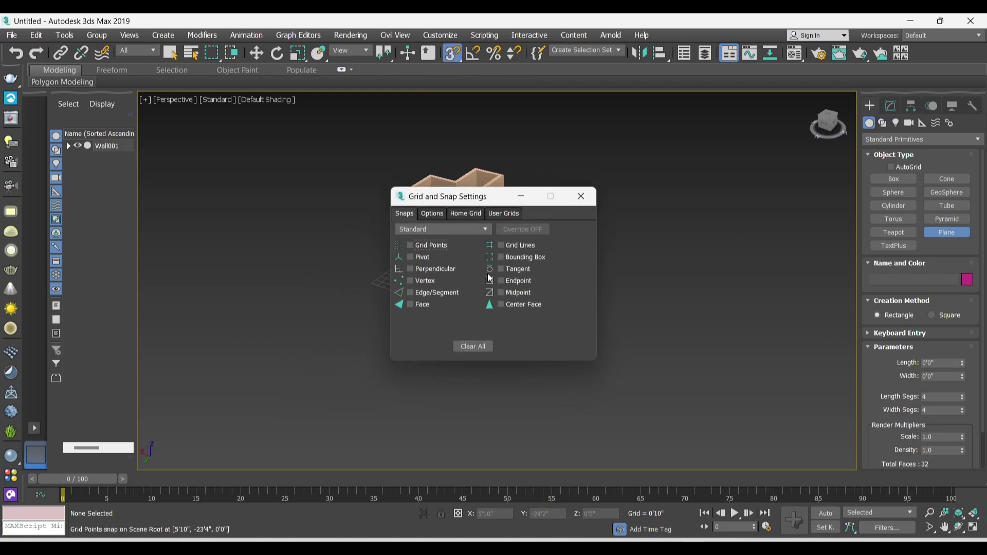
pyautogui.click(590, 200)
# - Draw a 5'5" by 12'1" floor plane across the main room and a second in the narrow area
pyautogui.moveTo(406, 257)
pyautogui.mouseDown()
pyautogui.moveTo(539, 262)
pyautogui.moveTo(525, 265)
pyautogui.mouseUp()
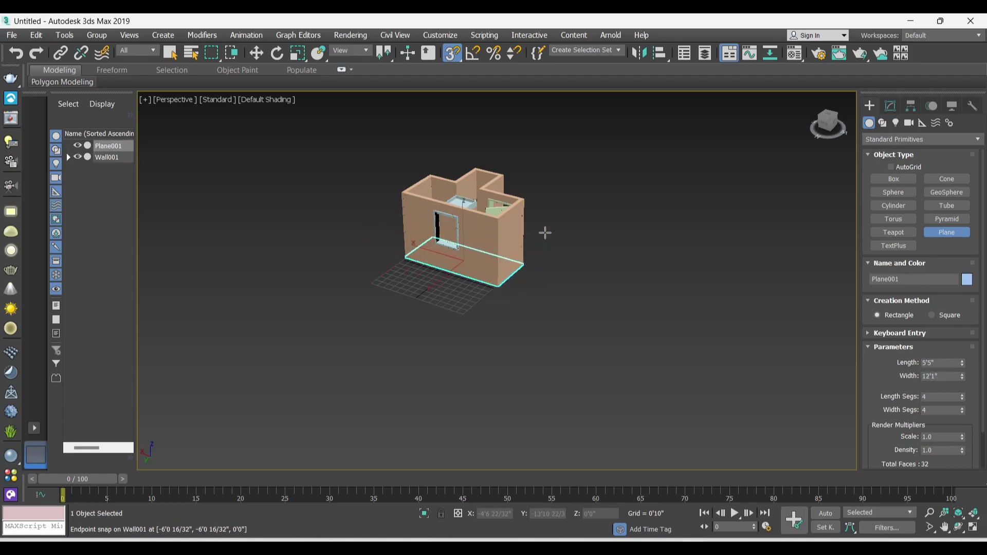
pyautogui.moveTo(545, 231)
pyautogui.keyDown('alt'); pyautogui.mouseDown(button='middle')
pyautogui.moveTo(517, 298)
pyautogui.moveTo(544, 266)
pyautogui.moveTo(568, 273)
pyautogui.mouseUp(button='middle'); pyautogui.keyUp('alt')
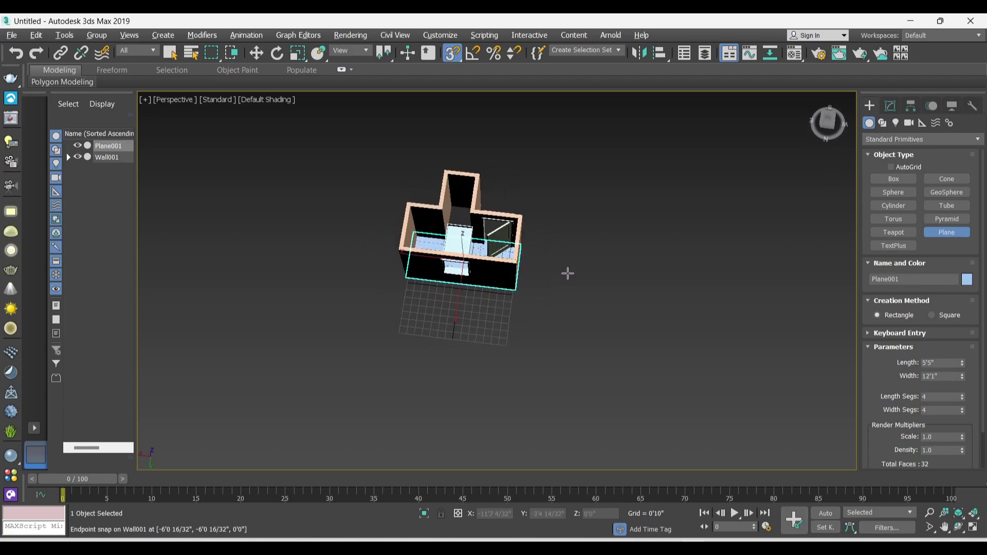
pyautogui.scroll(1, 452, 213)
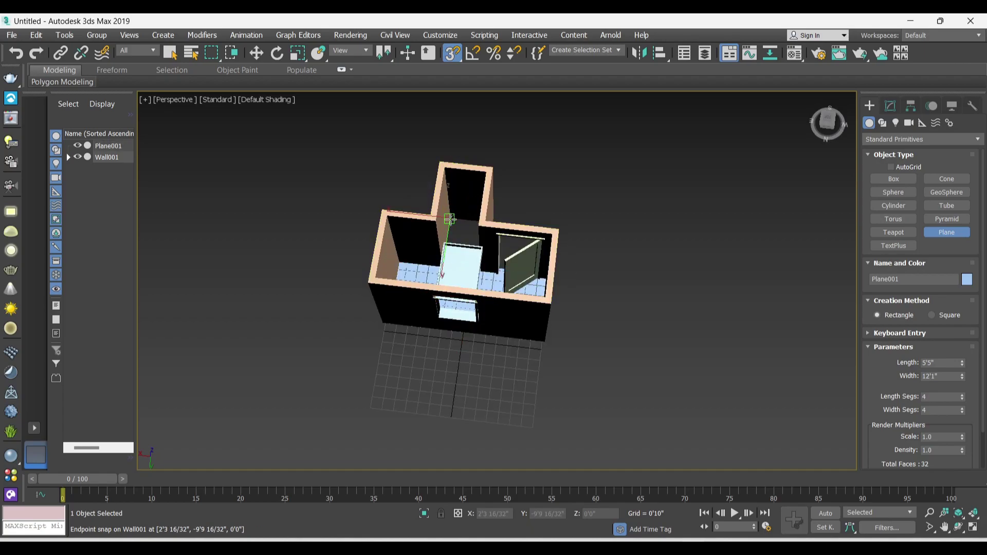
pyautogui.scroll(2, 455, 226)
pyautogui.keyDown('alt'); pyautogui.moveTo(455, 230); pyautogui.dragTo(430, 218, button='middle'); pyautogui.keyUp('alt')
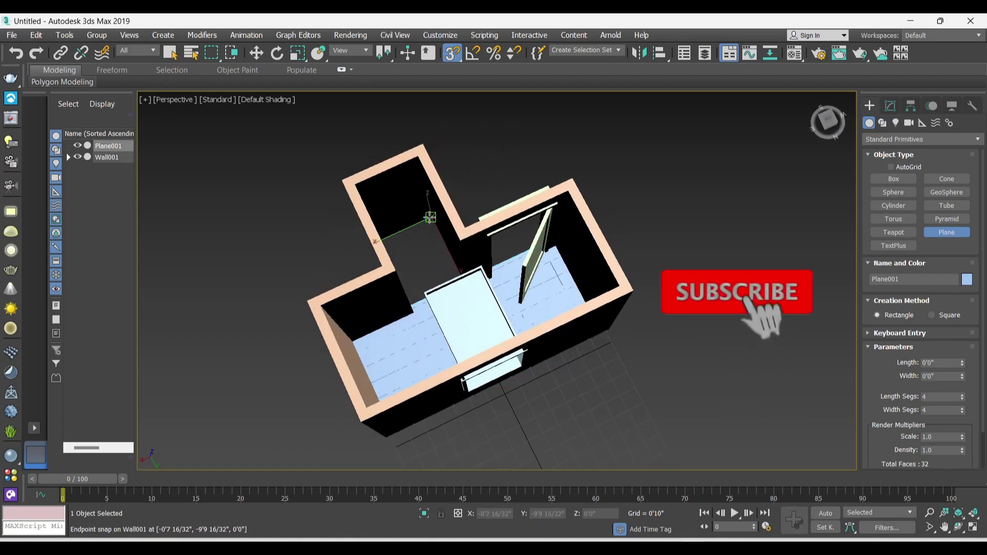
pyautogui.moveTo(430, 218); pyautogui.dragTo(418, 291)
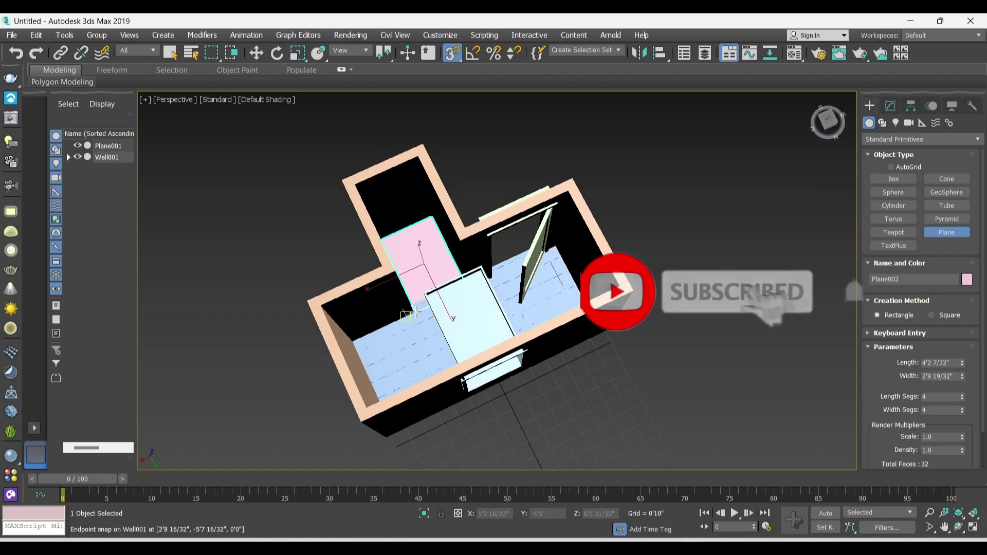
pyautogui.keyDown('alt'); pyautogui.moveTo(419, 291); pyautogui.dragTo(631, 160, button='middle'); pyautogui.keyUp('alt')
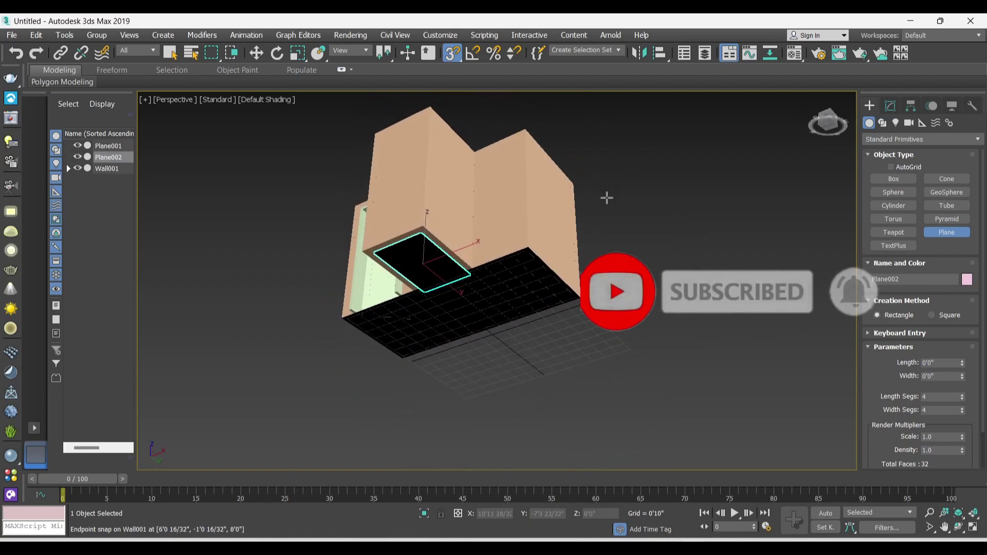
# - Finish plane creation, deselect, and orbit to look down over the room
pyautogui.rightClick(607, 199)
pyautogui.click(598, 210)
pyautogui.keyDown('alt'); pyautogui.moveTo(606, 227); pyautogui.dragTo(654, 309, button='middle'); pyautogui.keyUp('alt')
pyautogui.scroll(-5, 654, 309)
pyautogui.keyDown('alt'); pyautogui.moveTo(514, 231); pyautogui.dragTo(476, 206, button='middle'); pyautogui.keyUp('alt')
pyautogui.scroll(5, 475, 176)
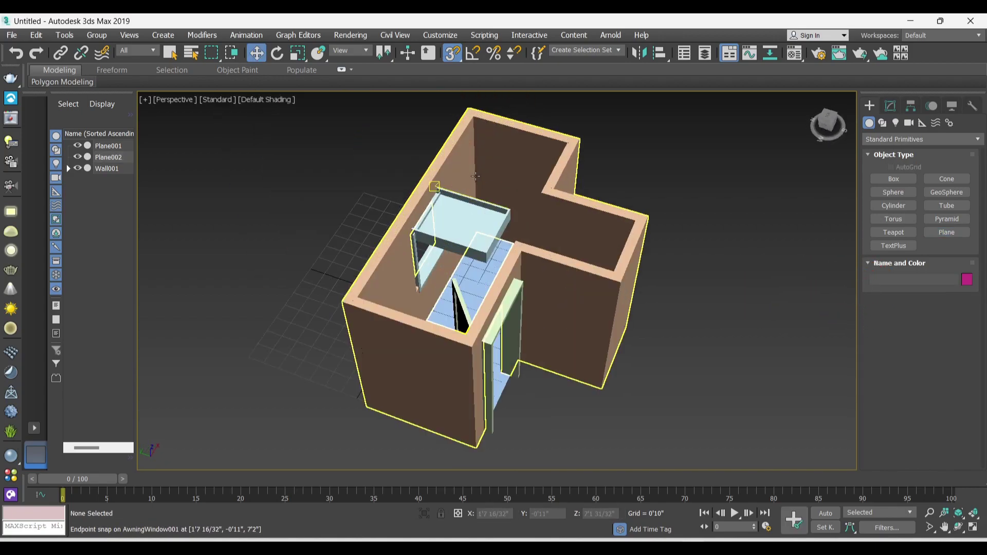
pyautogui.click(893, 178)
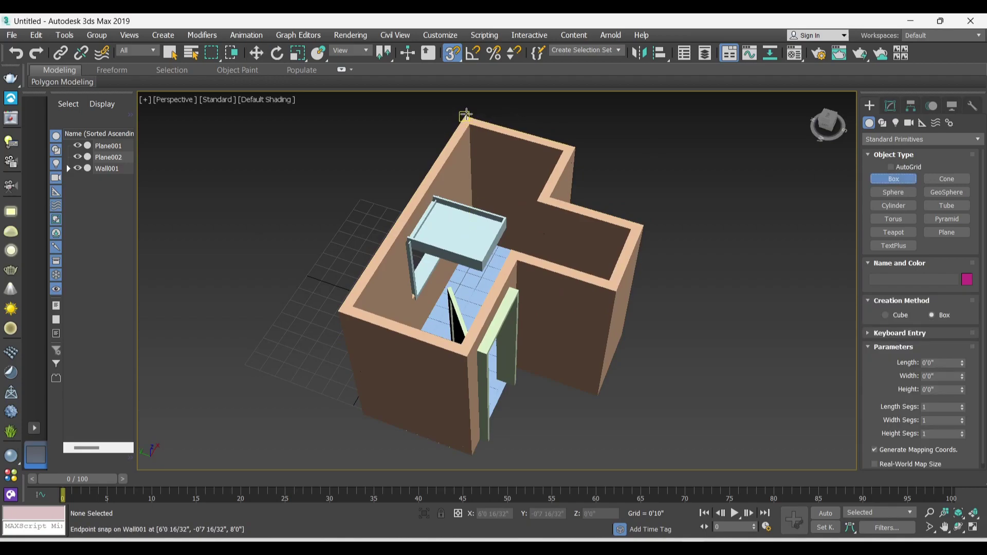
# - Draw a 5'5" by 12'1" box over the main room and set its height to 0'2"
pyautogui.moveTo(466, 115); pyautogui.dragTo(466, 356)
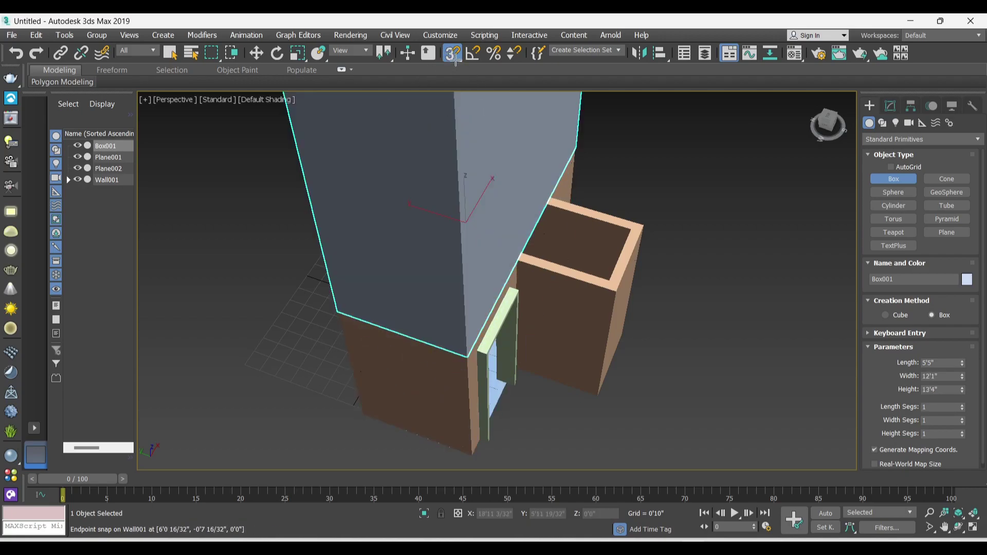
pyautogui.scroll(-5, 514, 180)
pyautogui.scroll(4, 479, 205)
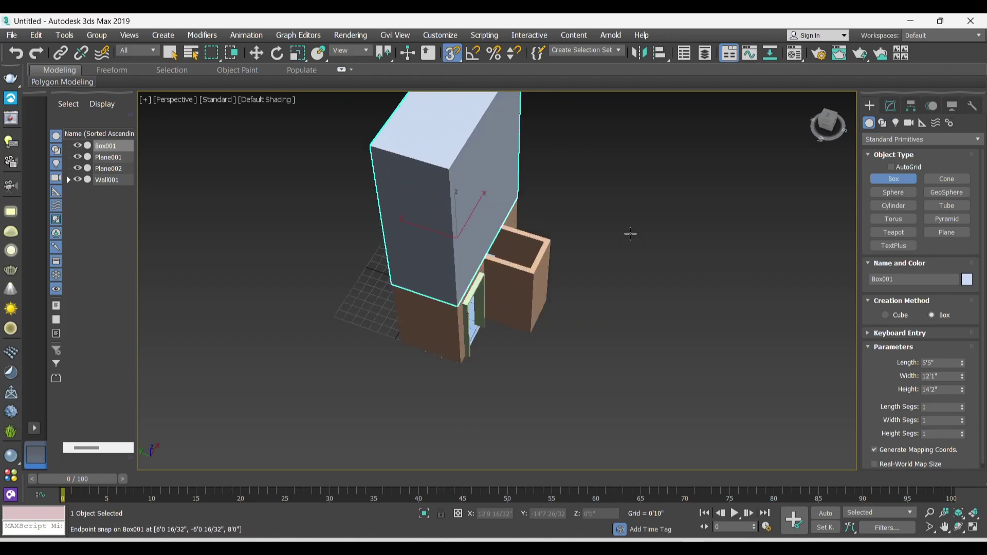
pyautogui.click(946, 364)
pyautogui.press('Return')
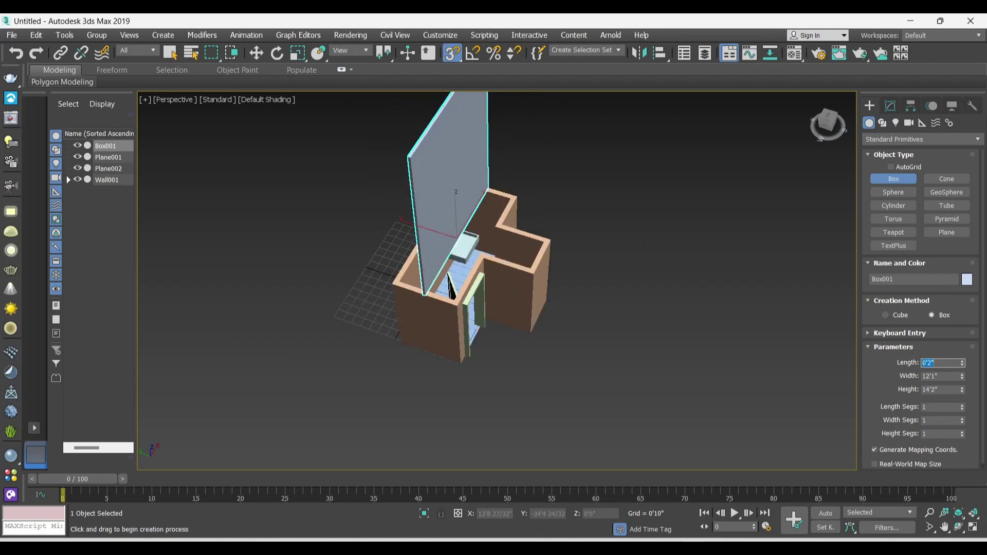
pyautogui.click(910, 363)
pyautogui.hotkey('ctrl', 'z')
pyautogui.doubleClick(940, 390)
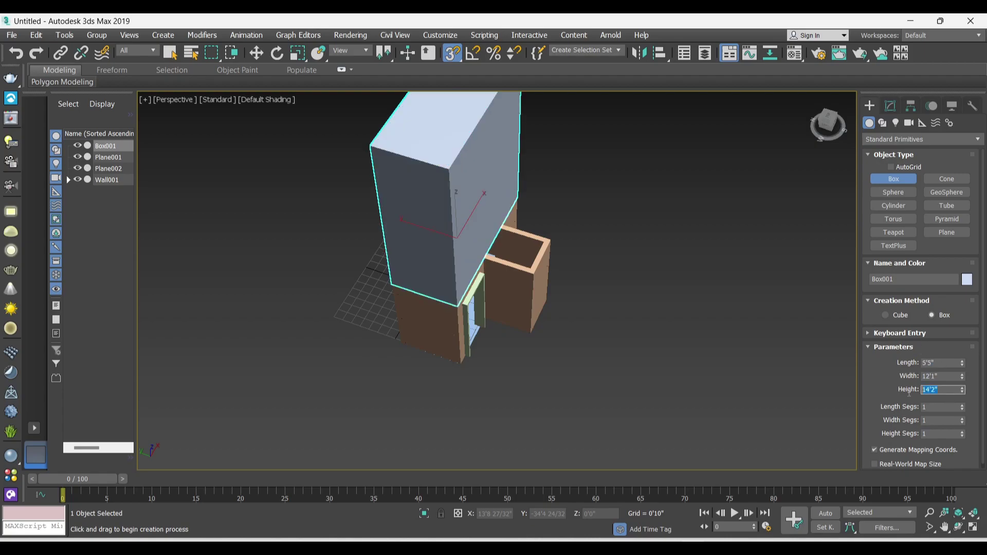
pyautogui.write('2')
pyautogui.write('0\'2"')
pyautogui.press('Return')
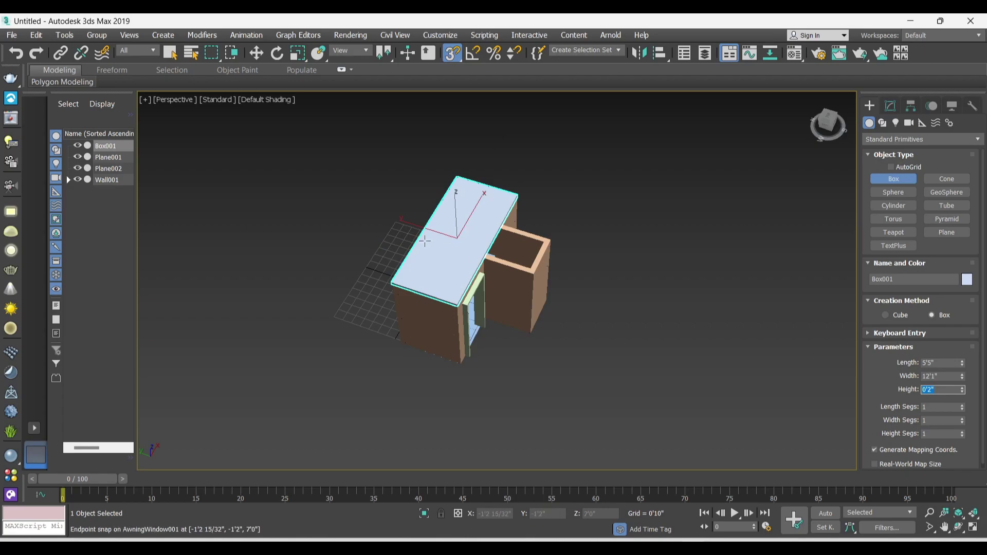
pyautogui.scroll(1, 509, 255)
pyautogui.scroll(2, 509, 256)
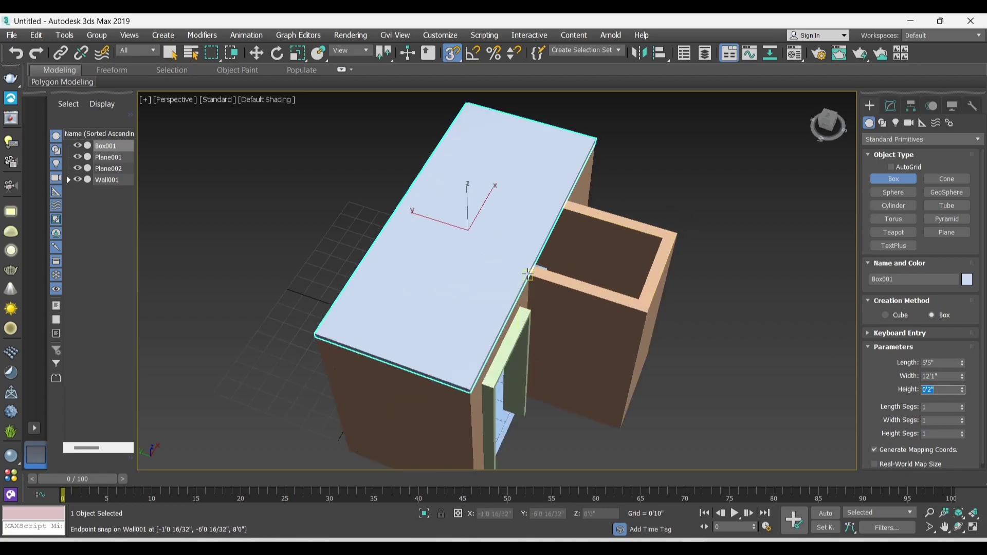
pyautogui.click(528, 276)
# - Draw a flat 4'2" by 3'9" box over the side room and lift it to 8'0" roof level
pyautogui.moveTo(528, 276); pyautogui.dragTo(677, 234)
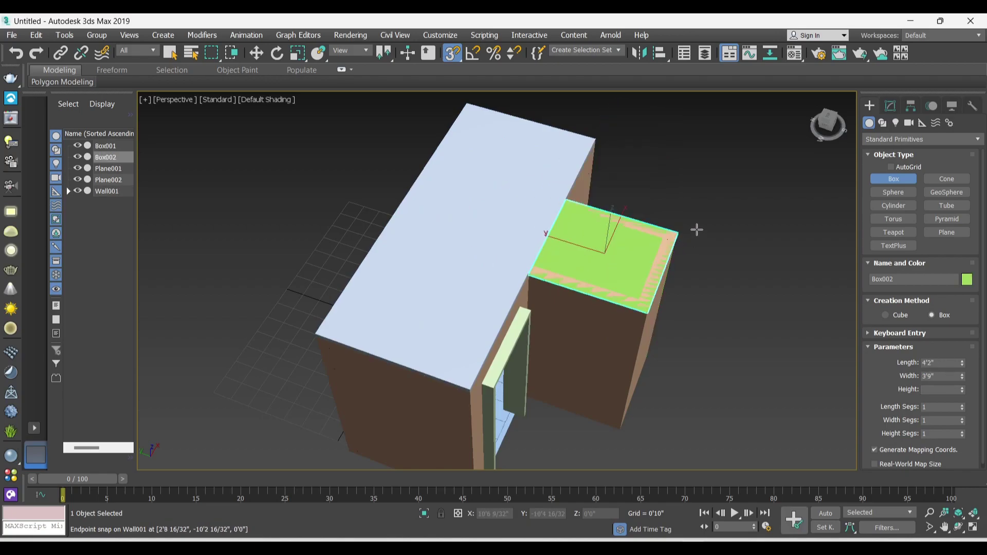
pyautogui.click(684, 225)
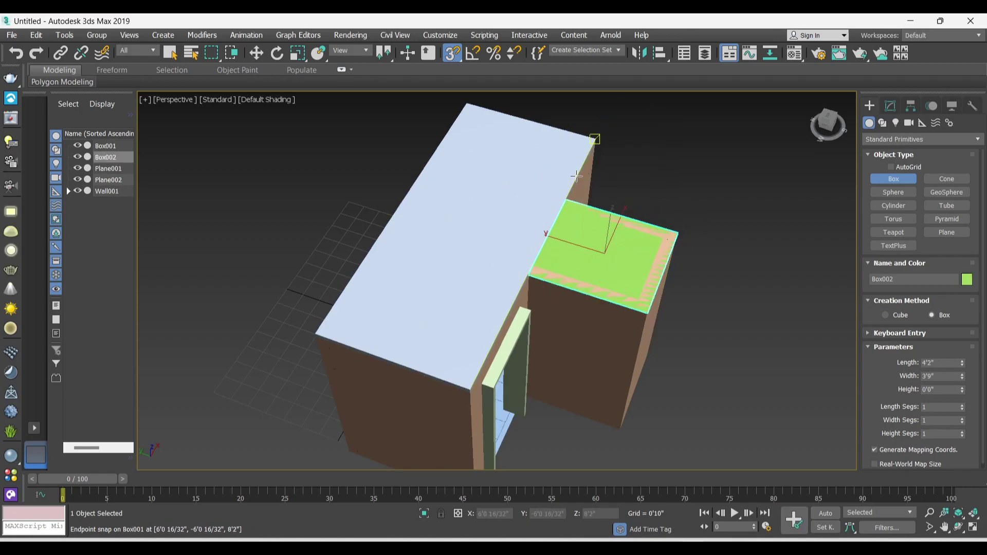
pyautogui.press('w')
pyautogui.moveTo(583, 259); pyautogui.dragTo(591, 208)
pyautogui.moveTo(591, 208)
pyautogui.keyDown('alt'); pyautogui.mouseDown(button='middle')
pyautogui.moveTo(570, 183)
pyautogui.moveTo(491, 222)
pyautogui.moveTo(517, 224)
pyautogui.mouseUp(button='middle'); pyautogui.keyUp('alt')
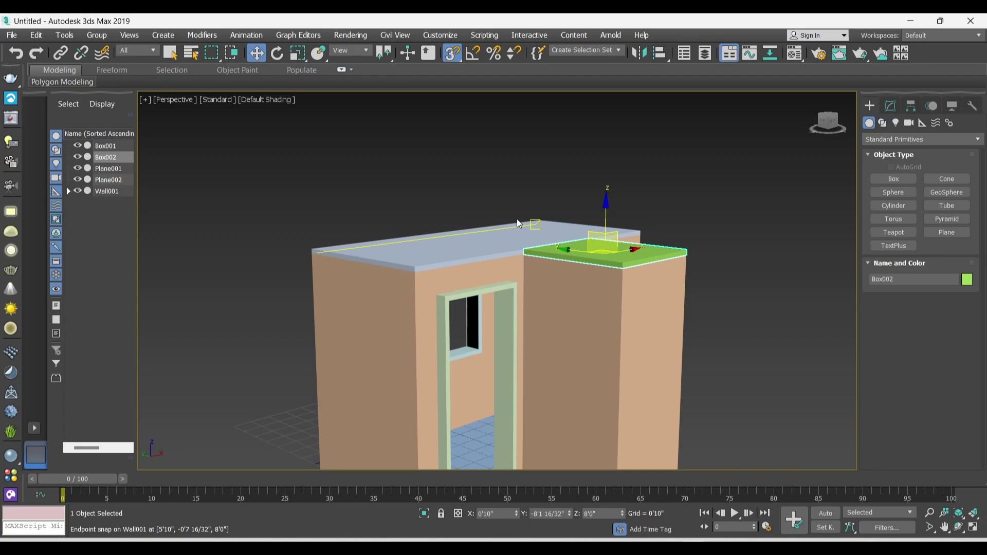
pyautogui.scroll(-3, 492, 218)
pyautogui.scroll(1, 488, 254)
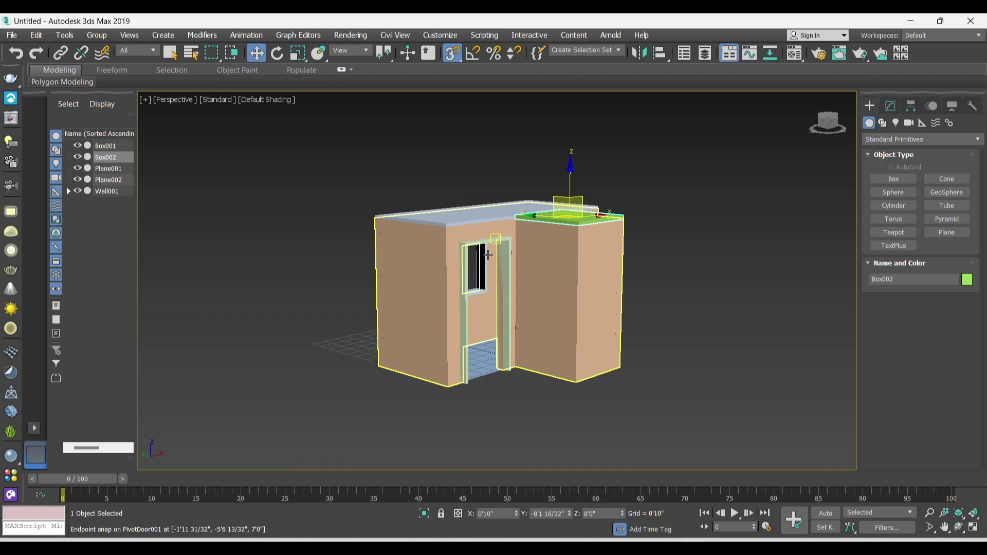